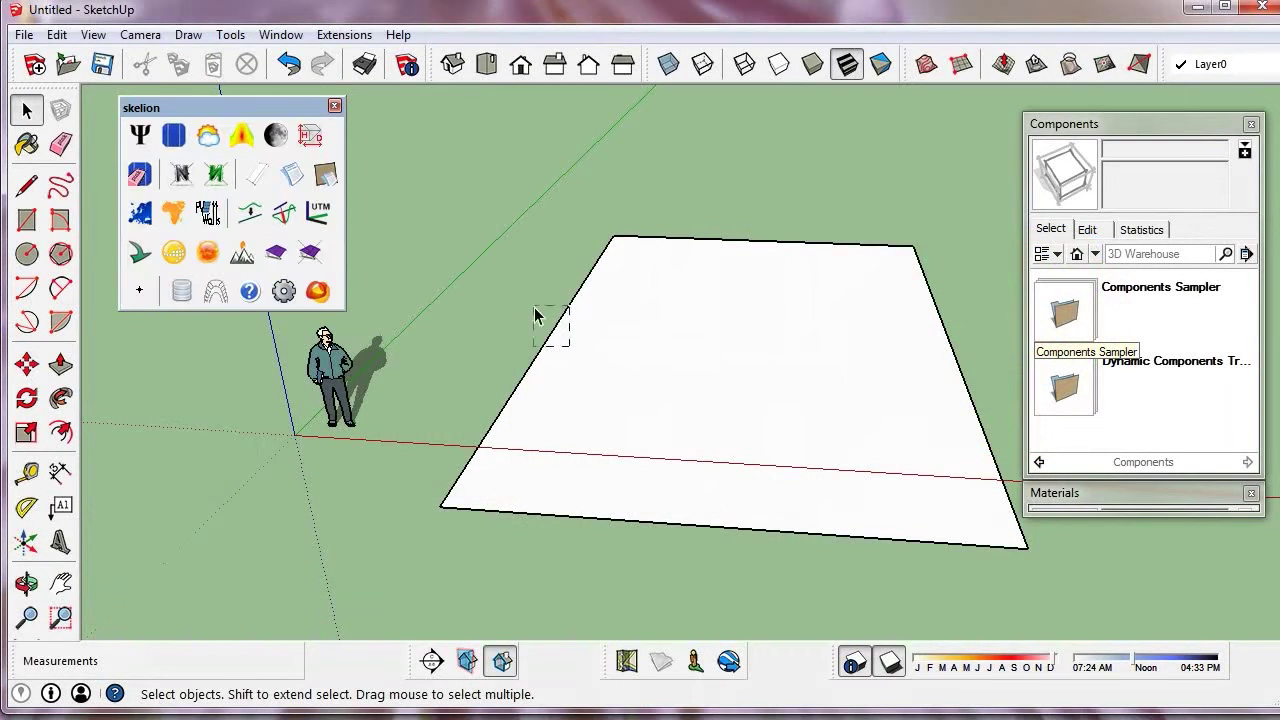
Select the white face and open Skelion's Insert in one face settings at the panel database field
{"action": "left_click", "coordinate": [560, 330]}
{"action": "left_click", "coordinate": [172, 137]}
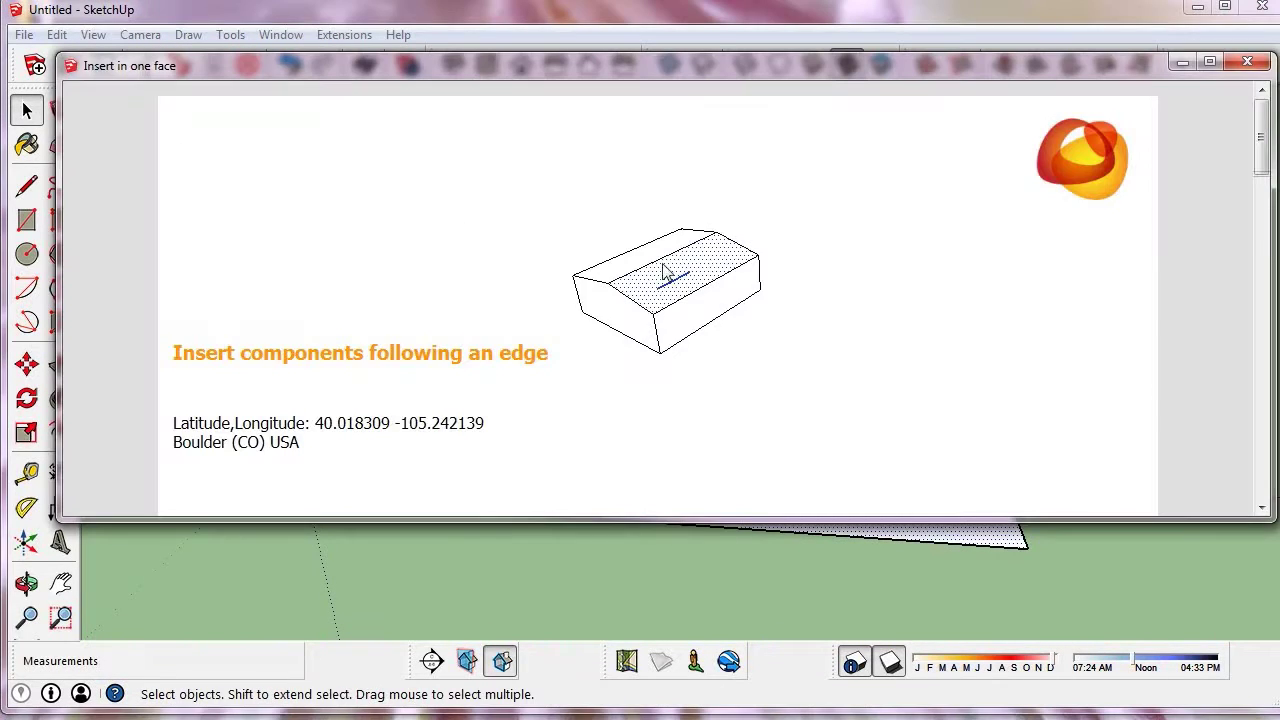
{"action": "scroll", "coordinate": [668, 278], "scroll_direction": "down", "scroll_amount": 10}
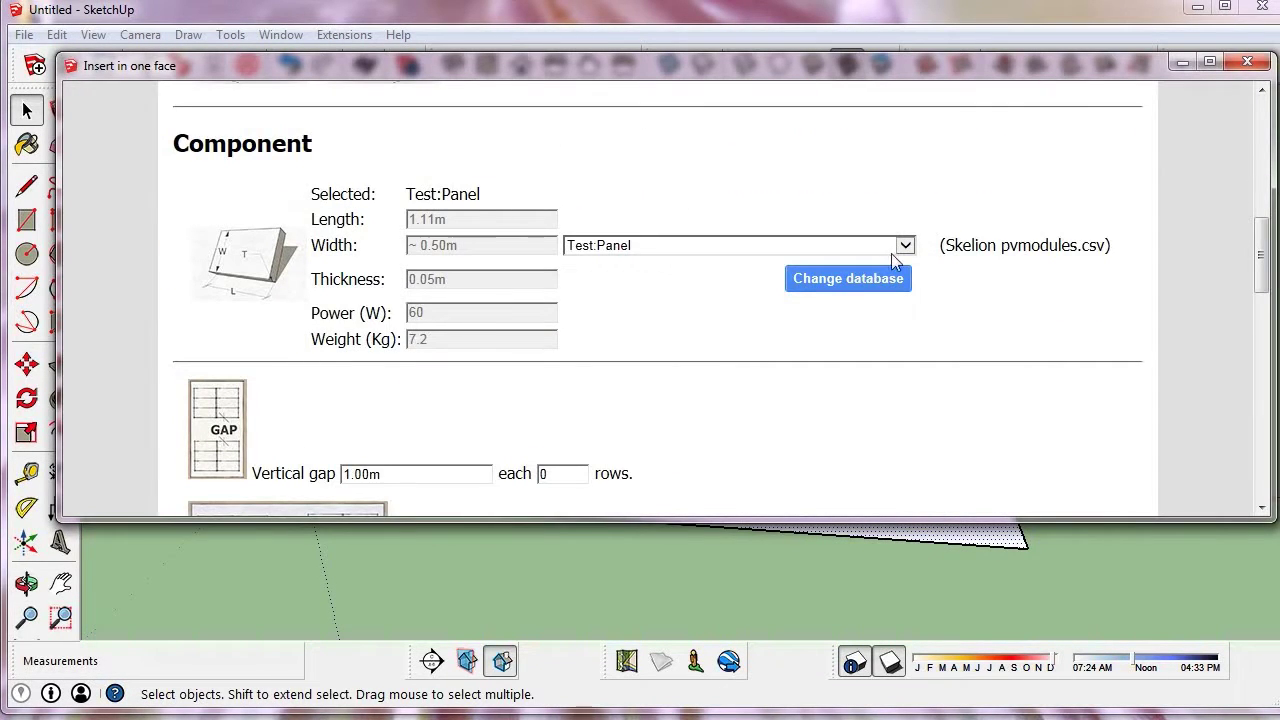
{"action": "left_click_drag", "start_coordinate": [960, 249], "coordinate": [1063, 246]}
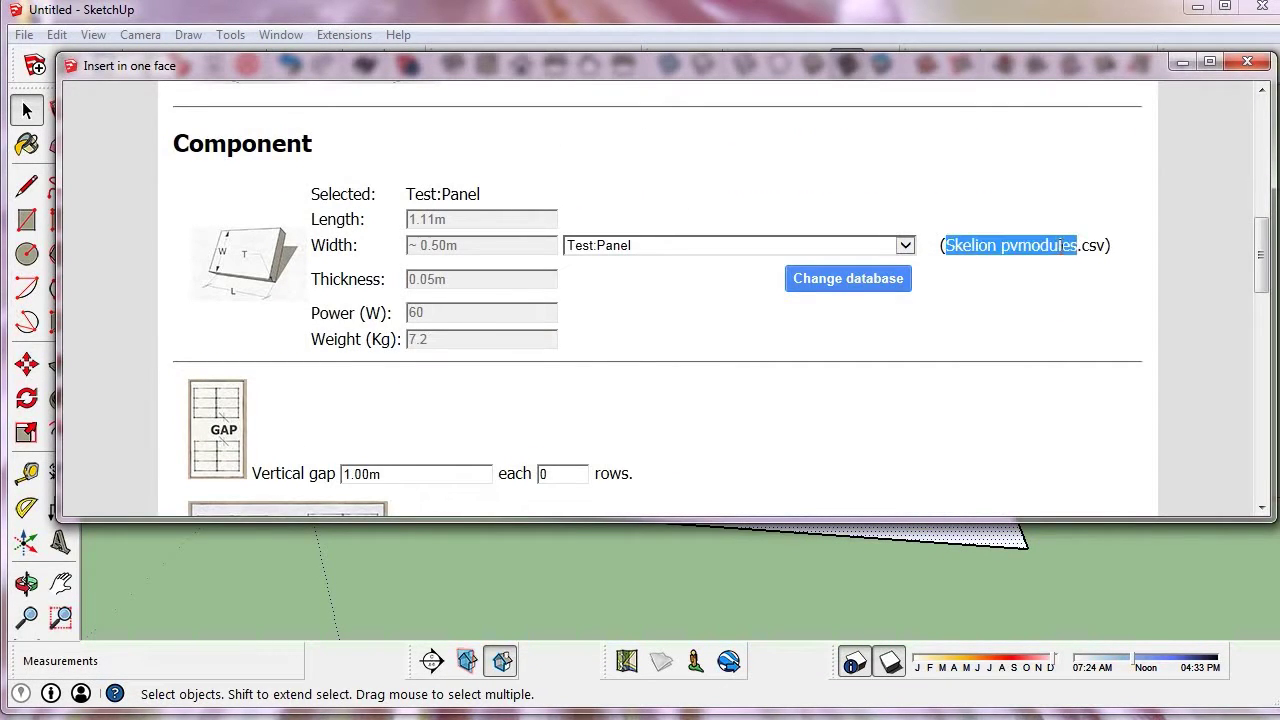
Switch the panel source to the User PV database (User pvmodules.csv) and review its panel list
{"action": "left_click", "coordinate": [843, 245]}
{"action": "left_click", "coordinate": [706, 177]}
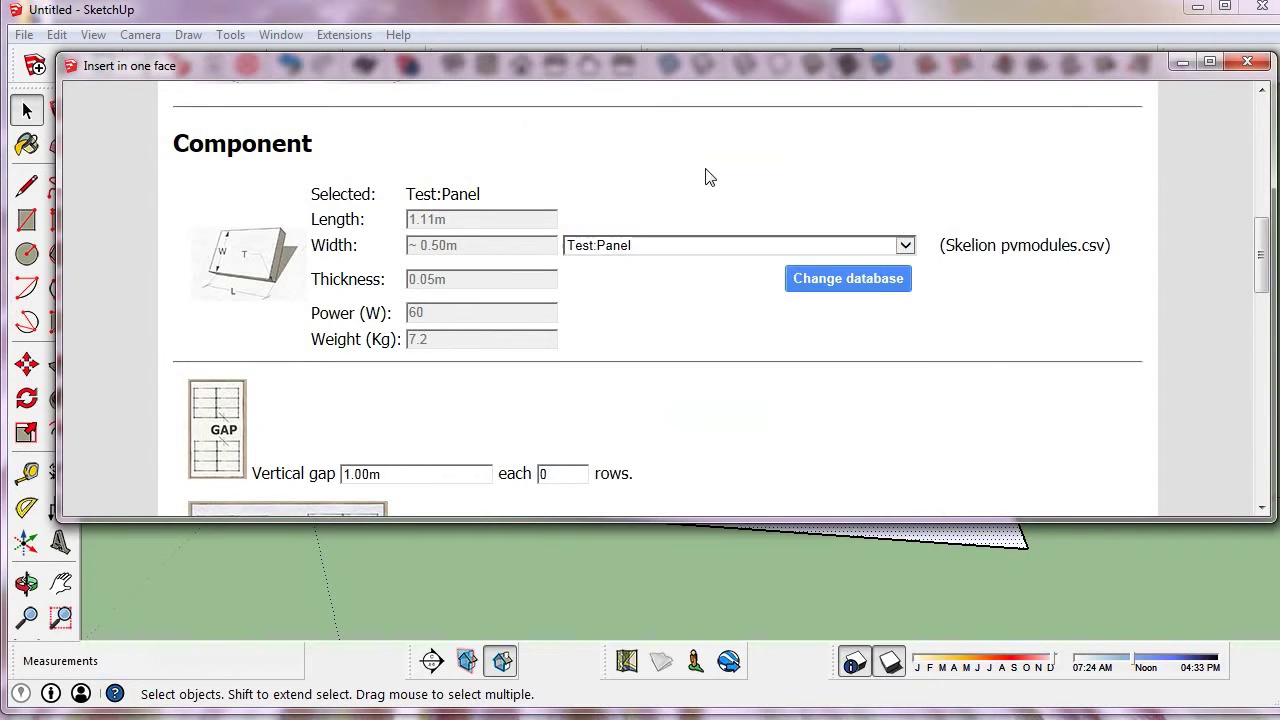
{"action": "left_click", "coordinate": [876, 289]}
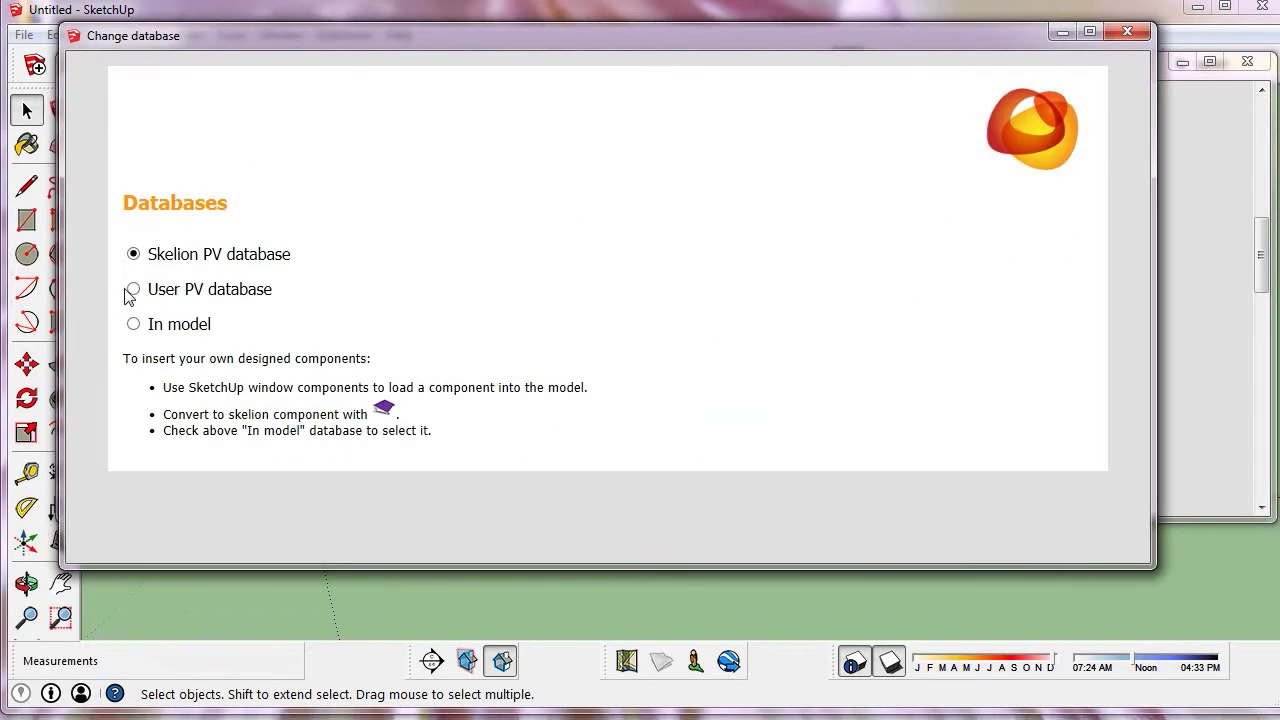
{"action": "left_click", "coordinate": [1127, 35]}
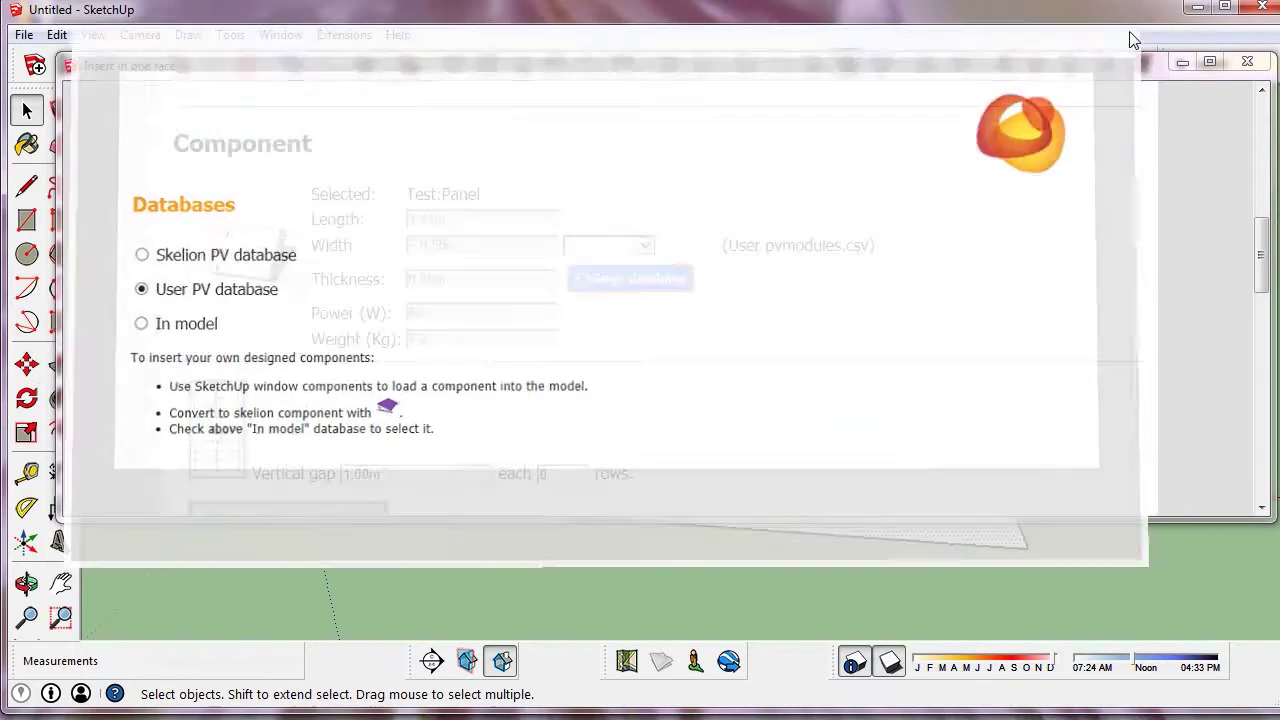
{"action": "left_click", "coordinate": [646, 245]}
{"action": "left_click", "coordinate": [675, 183]}
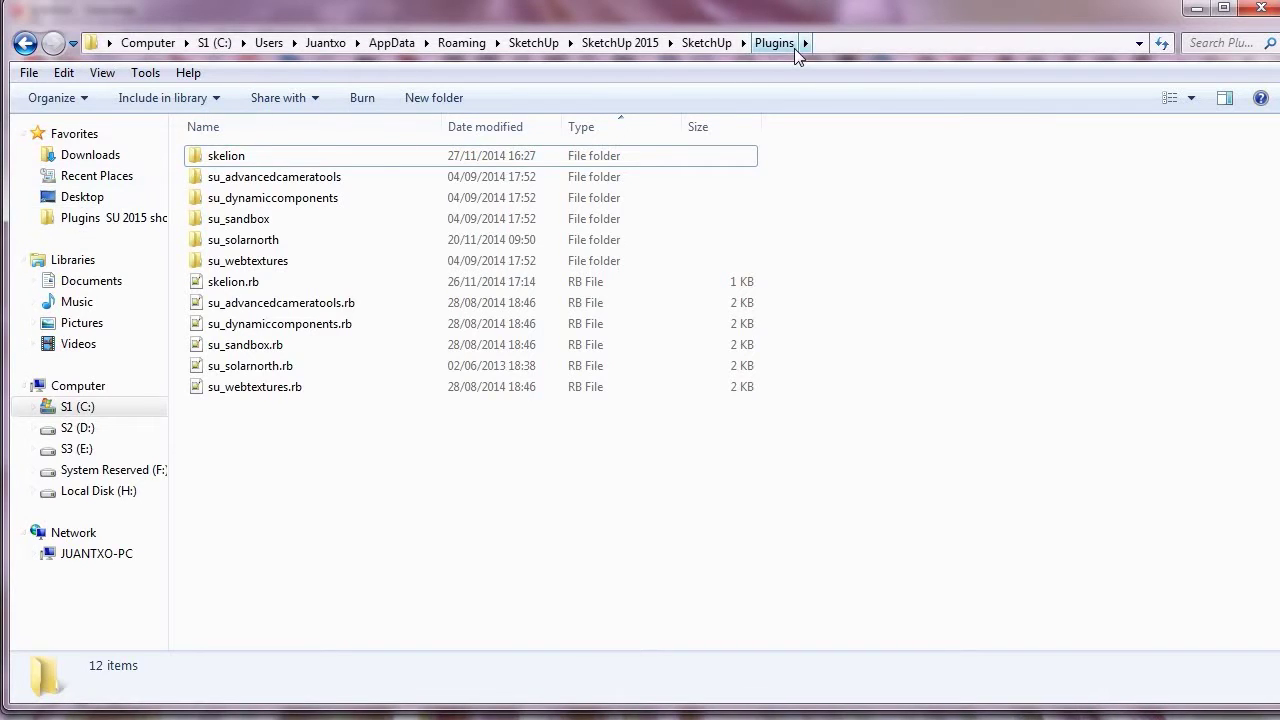
Open skelion\user\pvmodules.csv, then skelion\database\pvmodules.csv, in Notepad++
{"action": "double_click", "coordinate": [232, 157]}
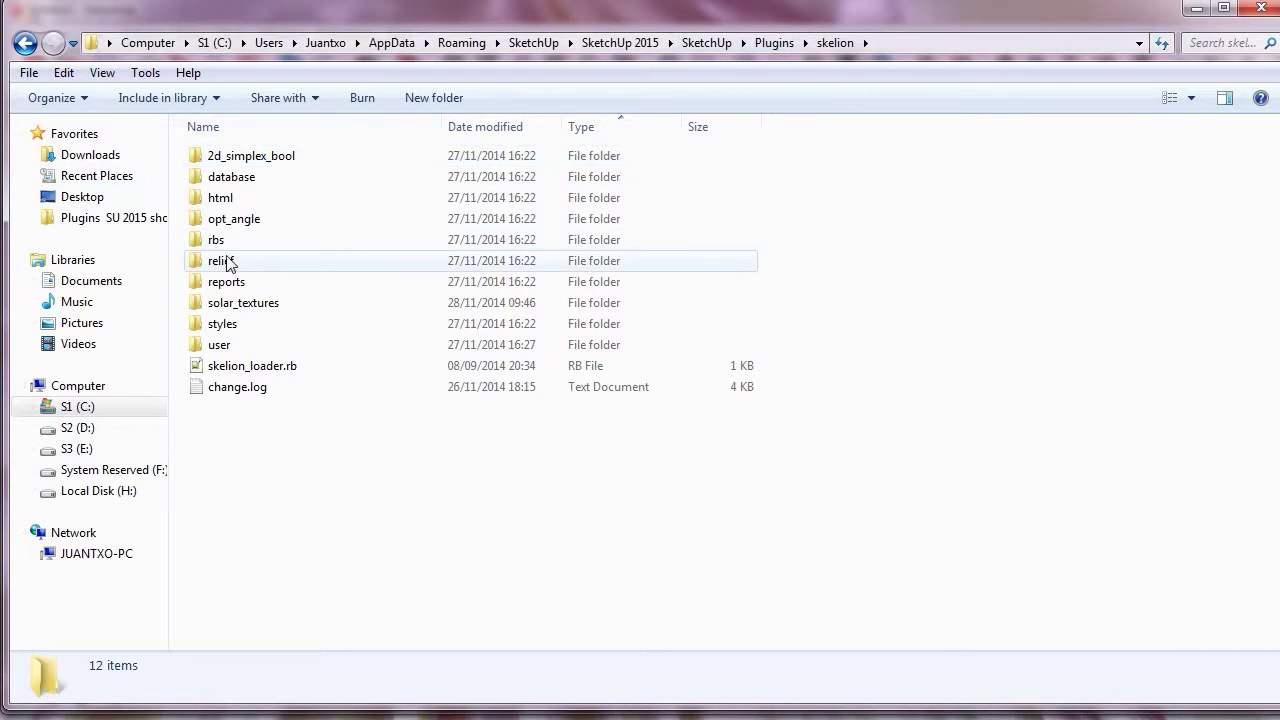
{"action": "double_click", "coordinate": [219, 350]}
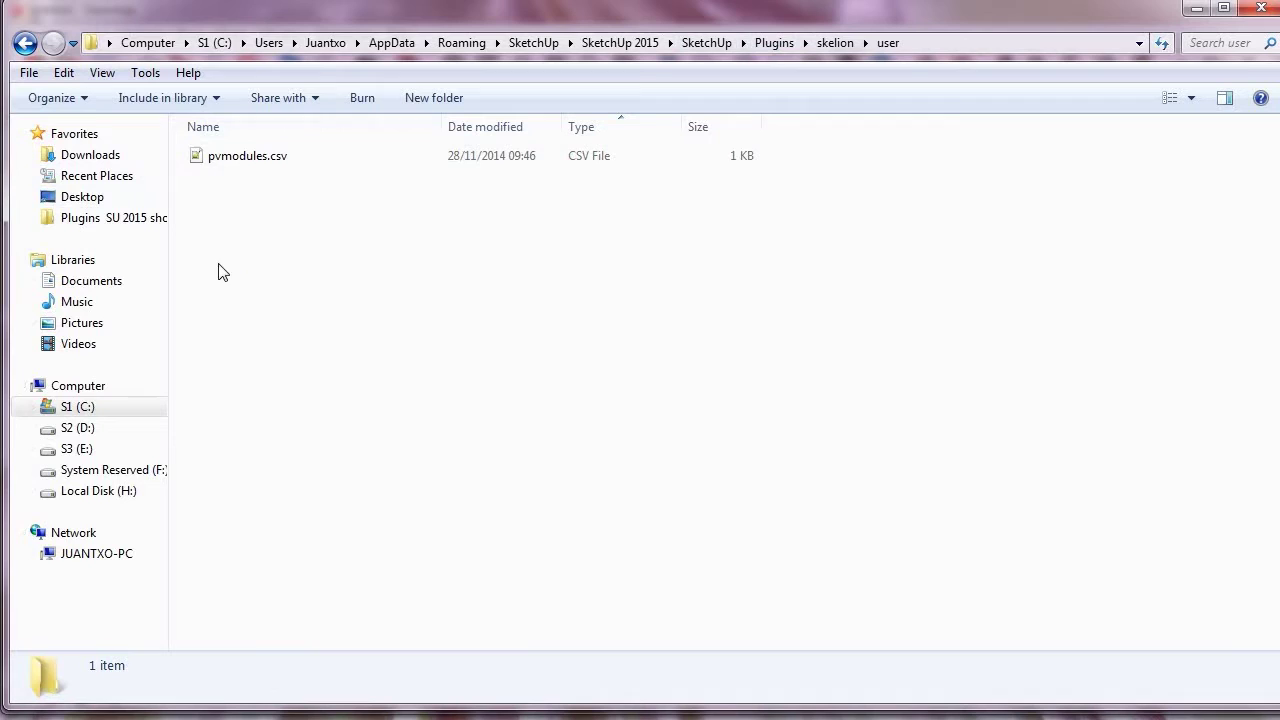
{"action": "left_click", "coordinate": [251, 160]}
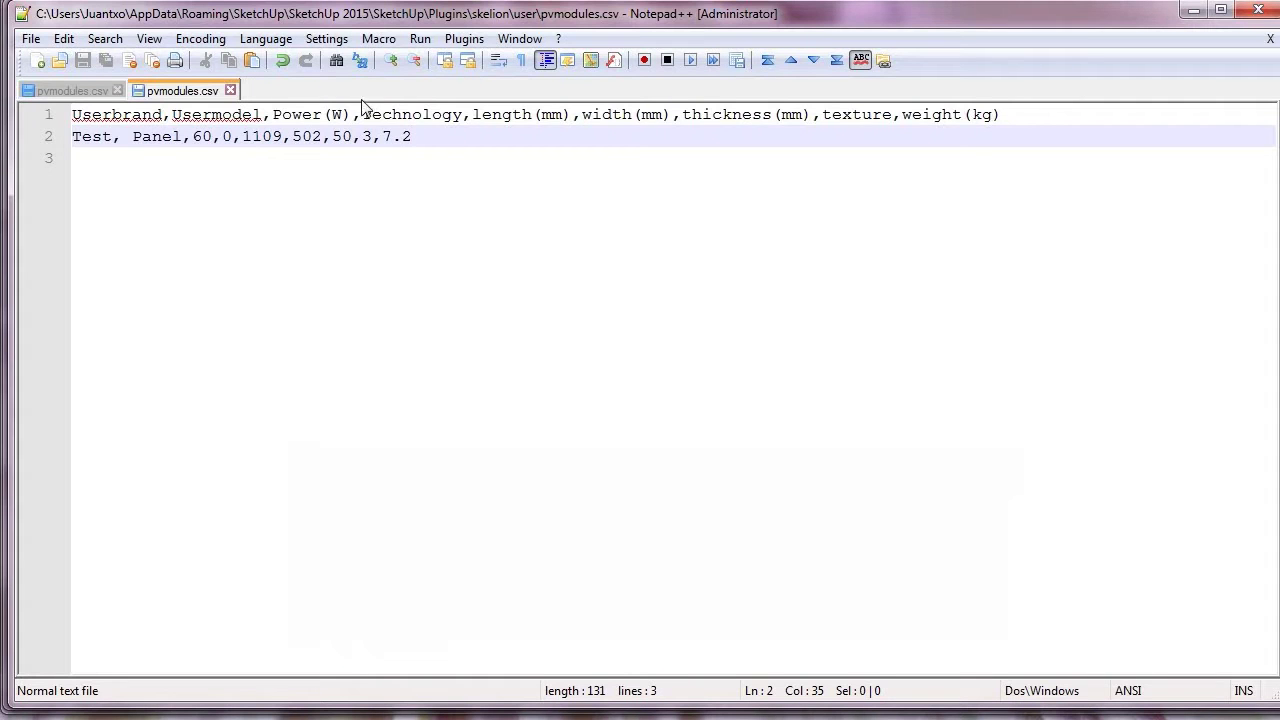
{"action": "key", "text": "alt+Tab"}
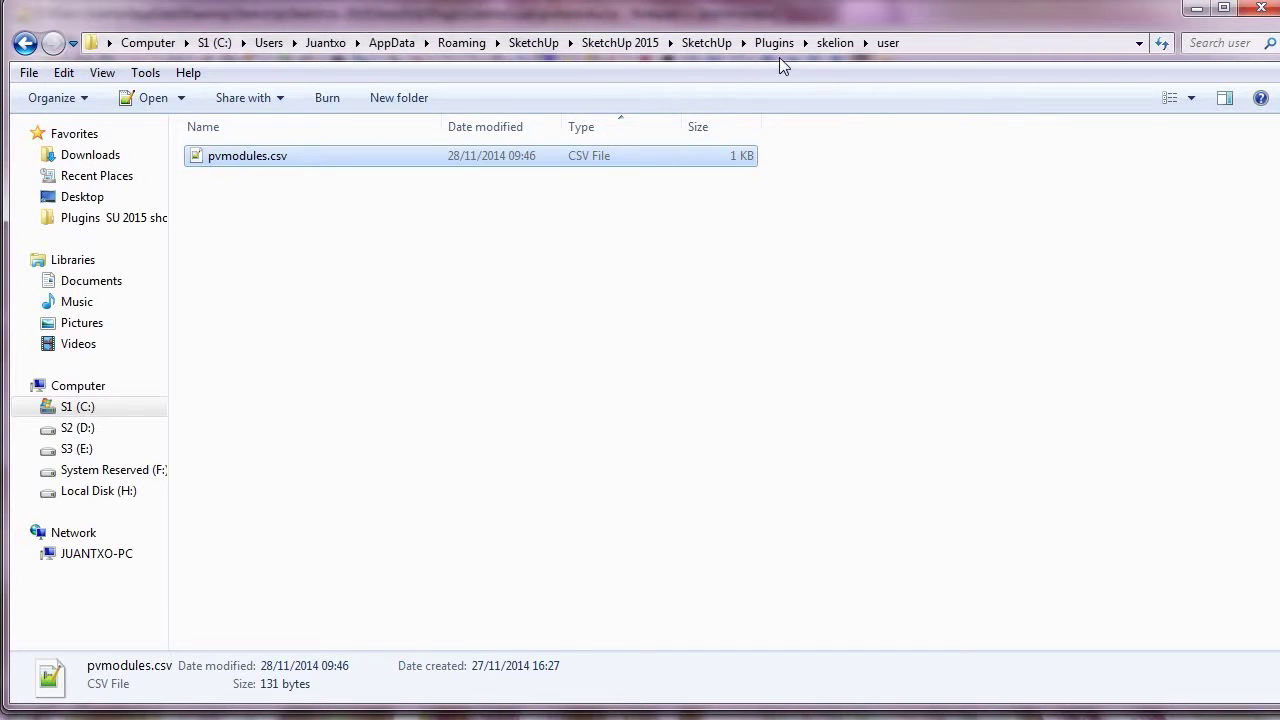
{"action": "left_click", "coordinate": [815, 46]}
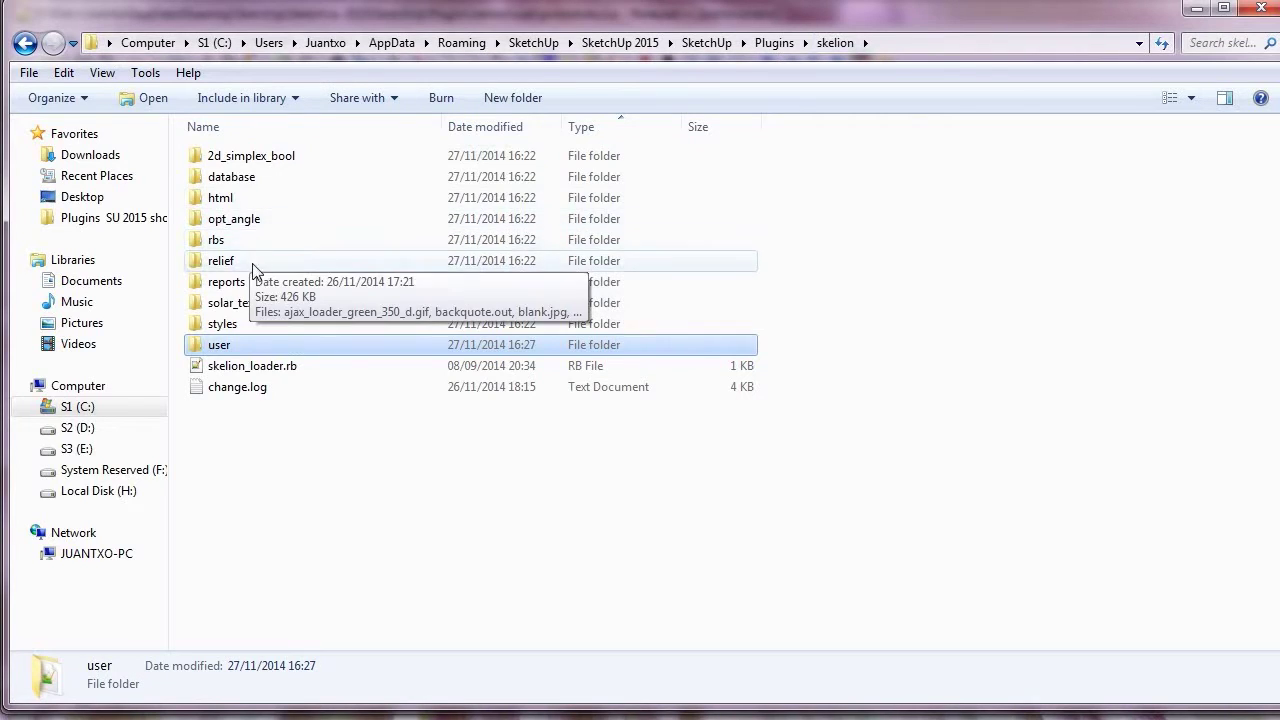
{"action": "double_click", "coordinate": [250, 176]}
{"action": "double_click", "coordinate": [268, 160]}
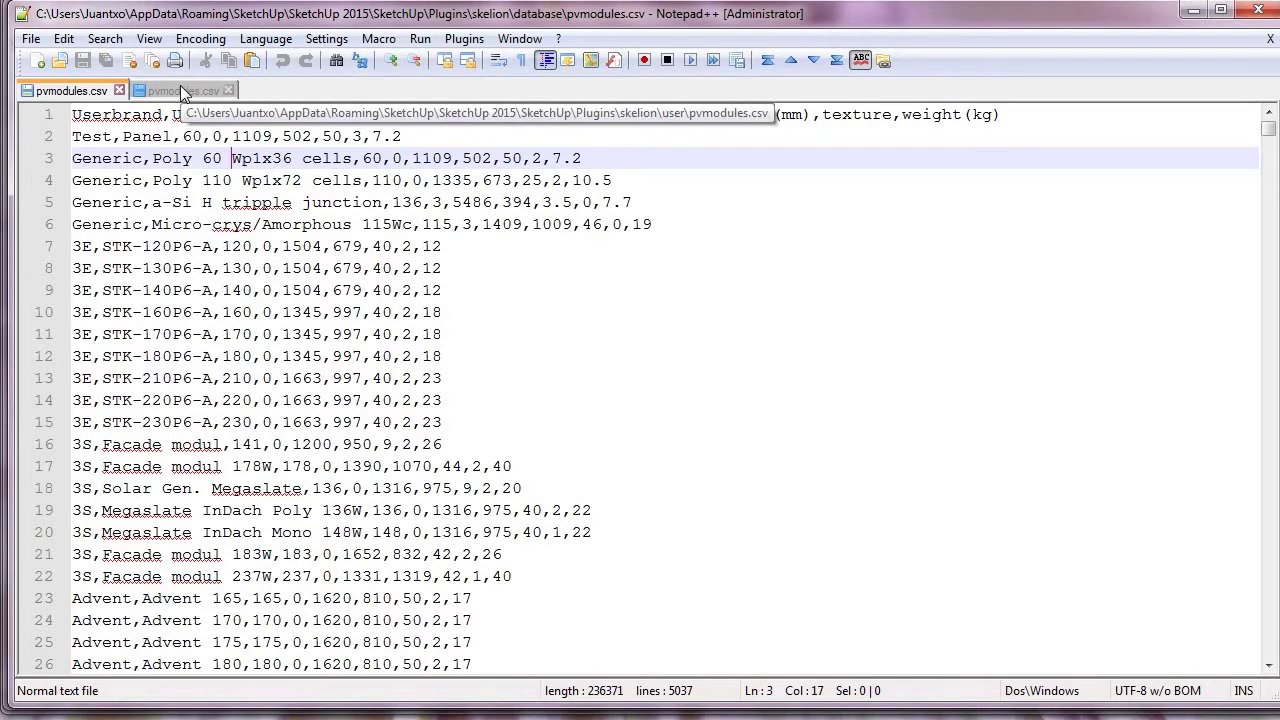
In the user pvmodules.csv, copy the Test panel row onto lines 3, 4 and 5
{"action": "left_click", "coordinate": [180, 90]}
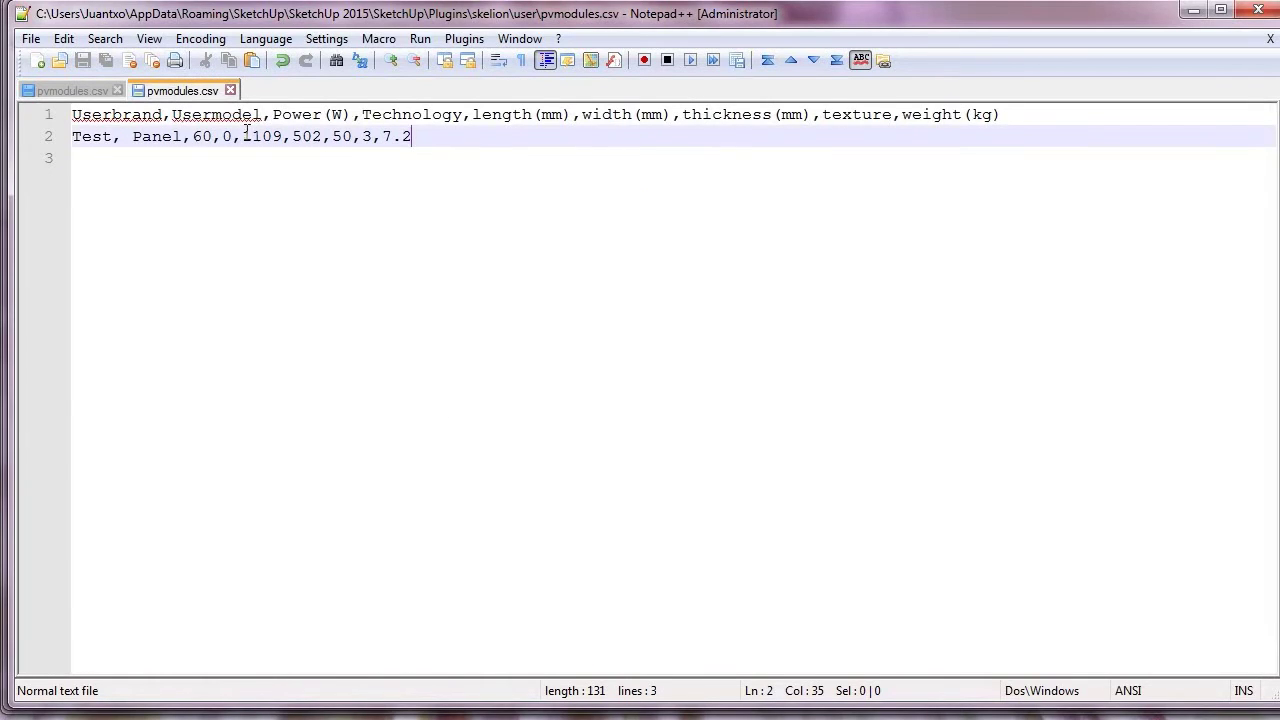
{"action": "left_click_drag", "start_coordinate": [422, 145], "coordinate": [62, 152]}
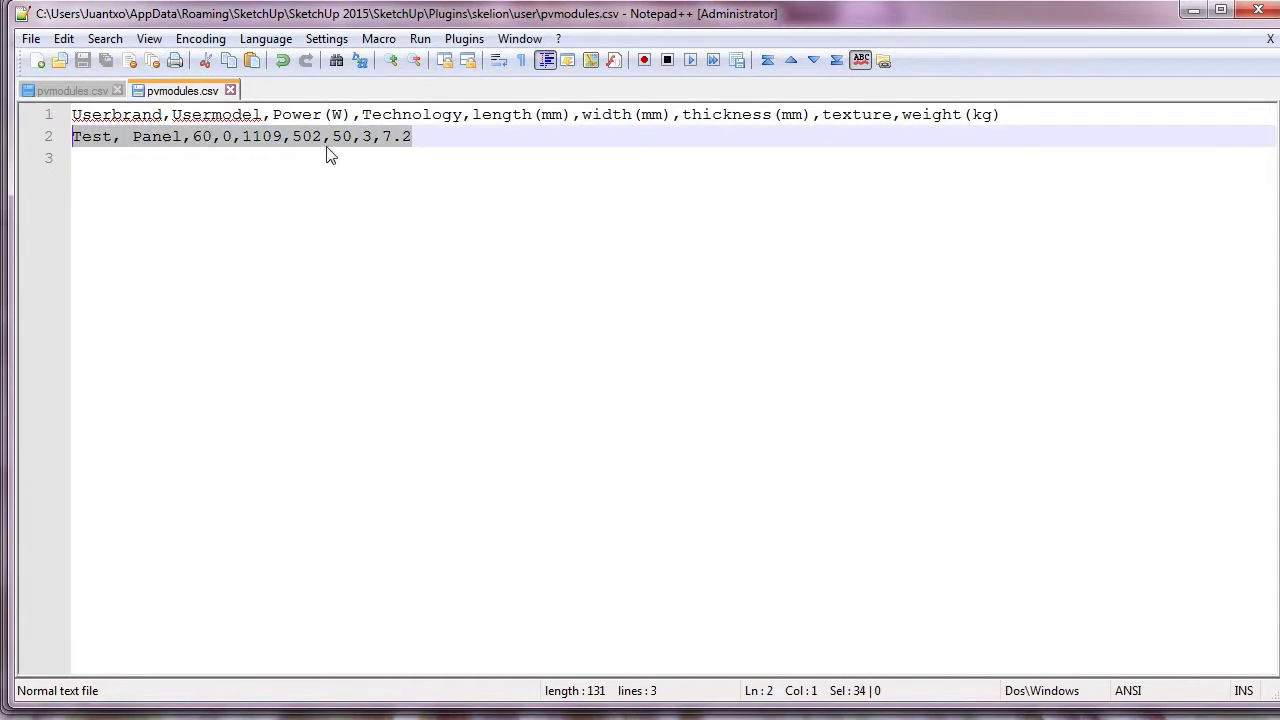
{"action": "key", "text": "ctrl+c"}
{"action": "left_click", "coordinate": [227, 168]}
{"action": "key", "text": "ctrl+v"}
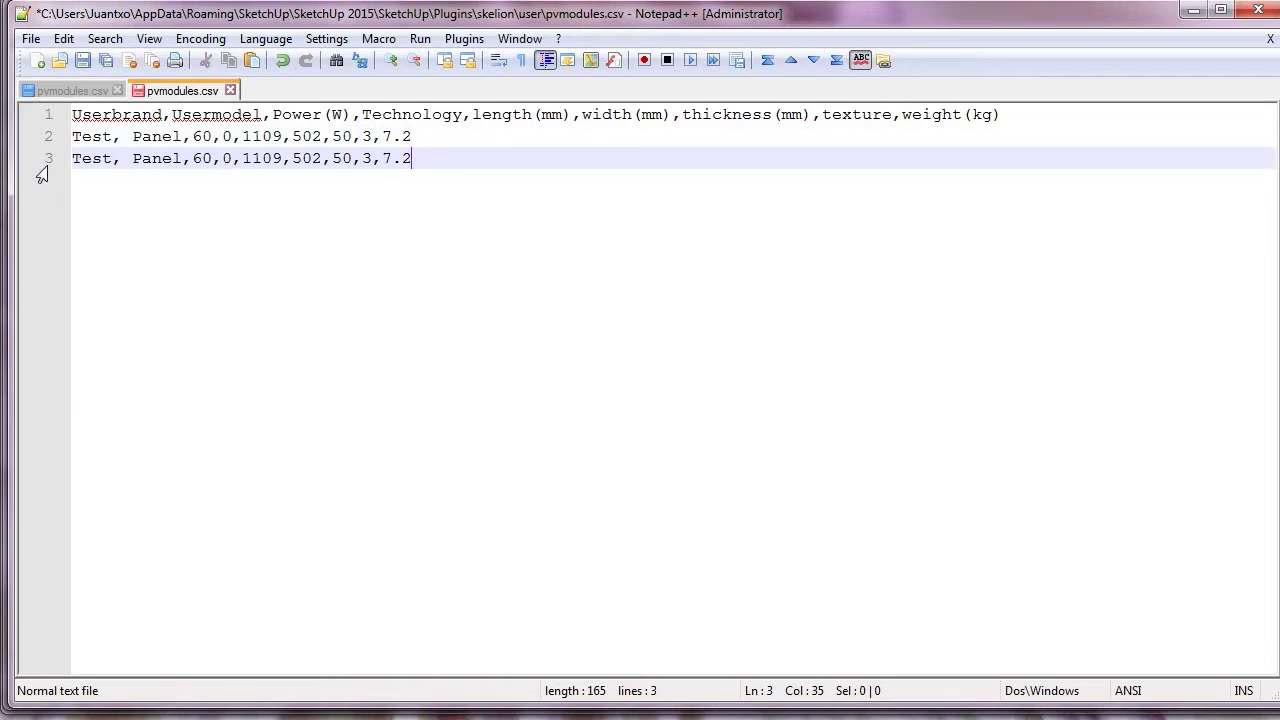
{"action": "key", "text": "Return"}
{"action": "key", "text": "ctrl+v"}
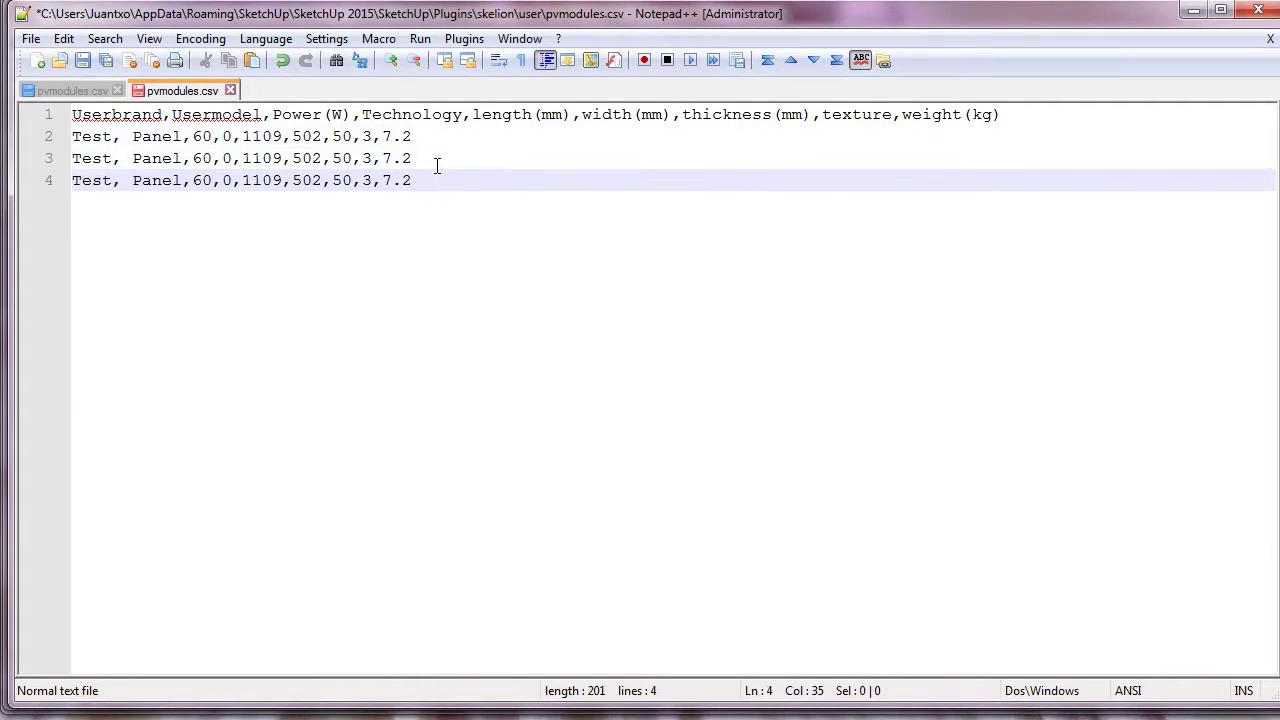
{"action": "key", "text": "Return"}
{"action": "key", "text": "ctrl+v"}
{"action": "key", "text": "Return"}
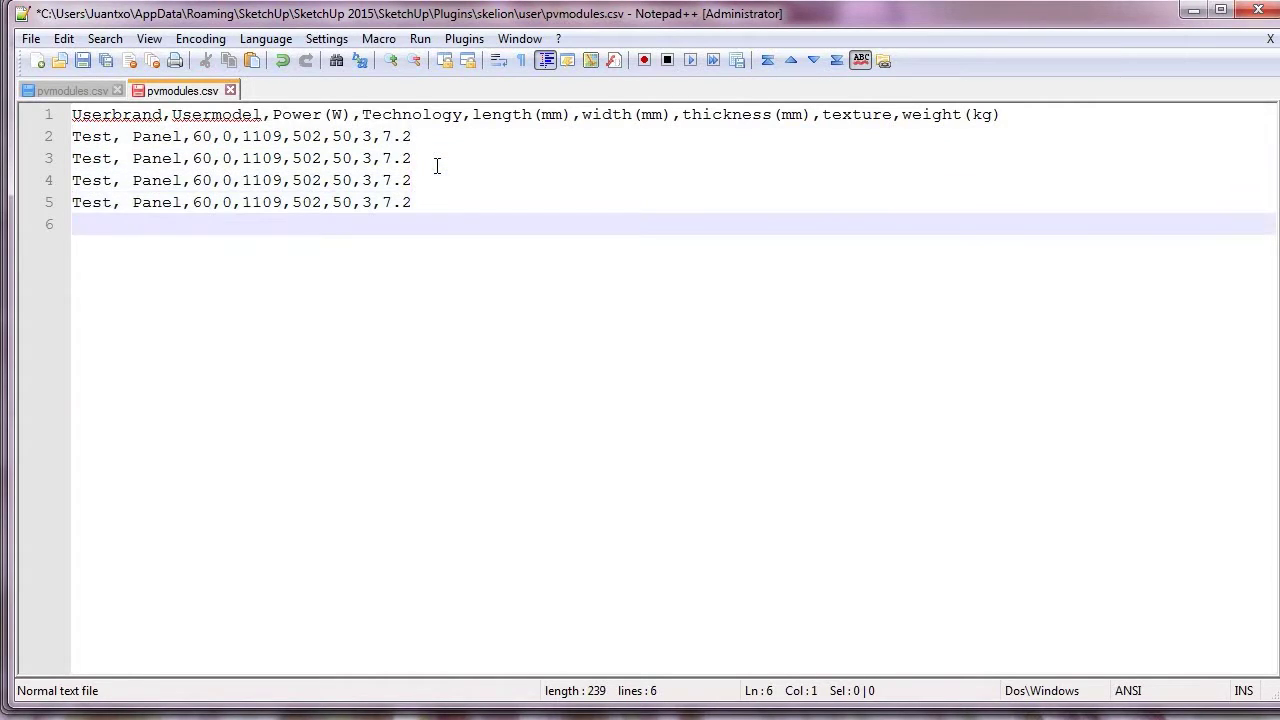
Rename the copied rows Test2, Test3 and Test4, and save the file
{"action": "left_click", "coordinate": [117, 159]}
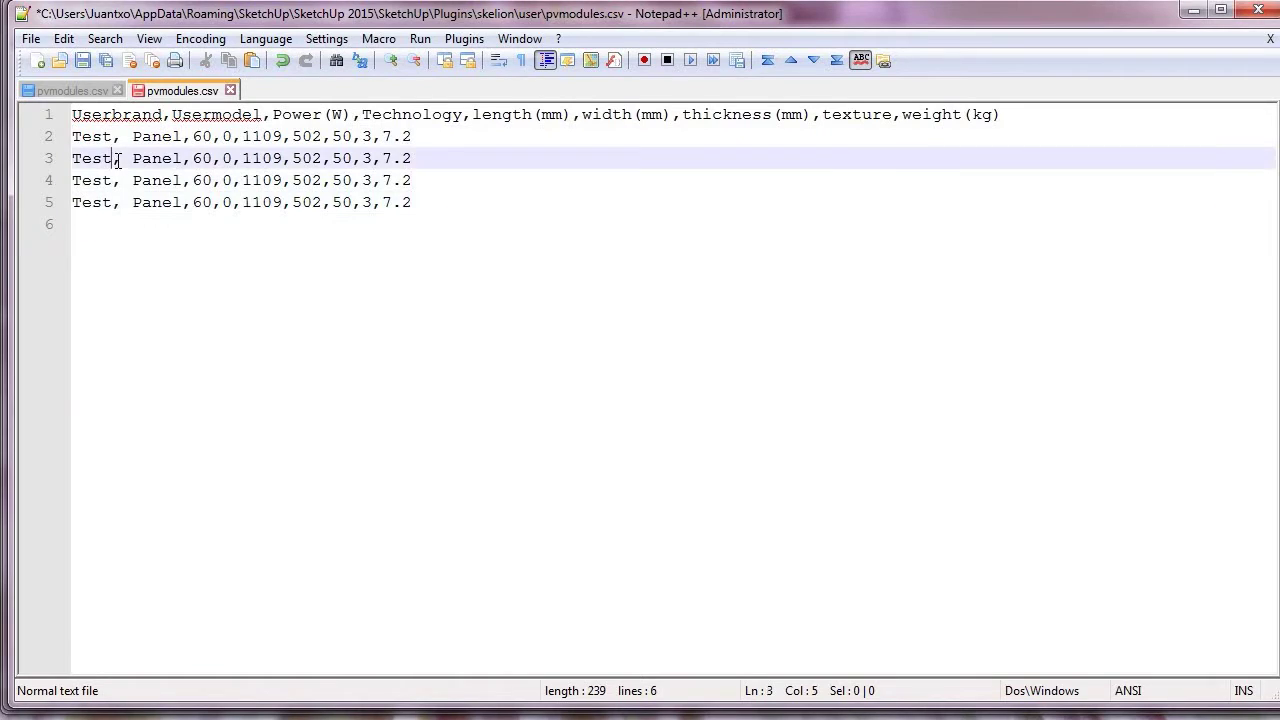
{"action": "type", "text": "2"}
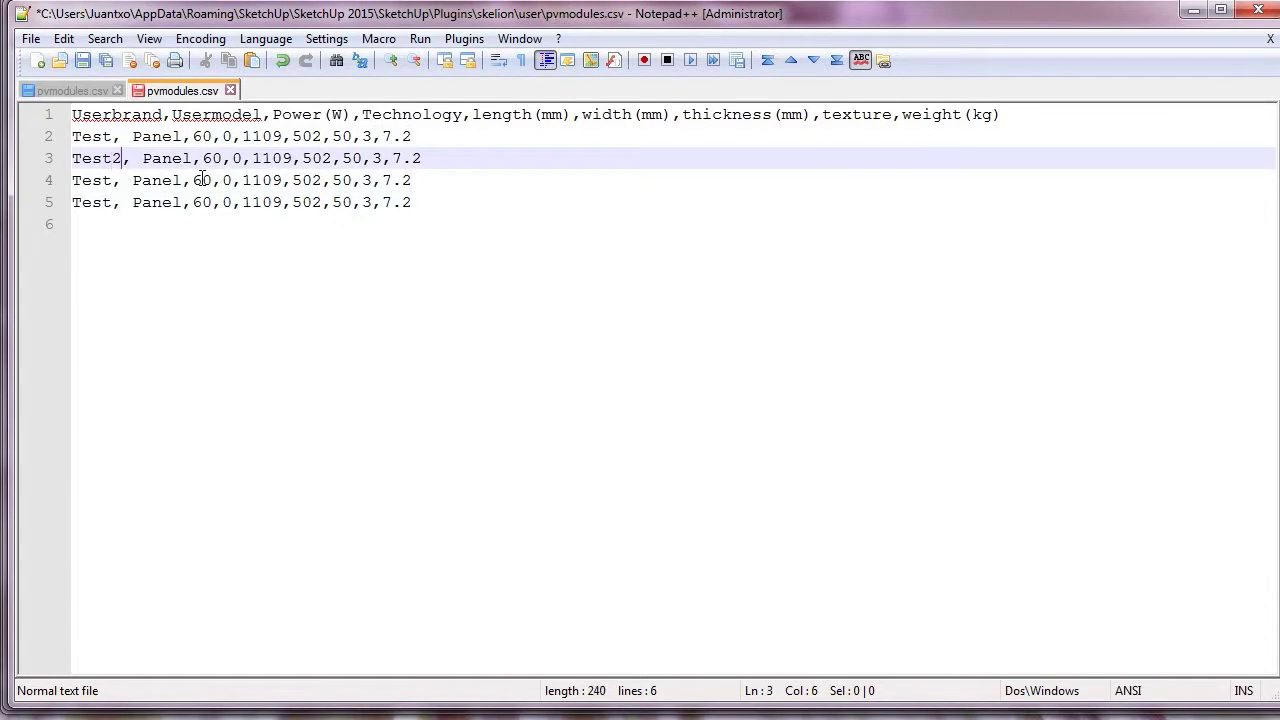
{"action": "key", "text": "Down"}
{"action": "key", "text": "Left"}
{"action": "type", "text": "3"}
{"action": "key", "text": "Down"}
{"action": "key", "text": "Left"}
{"action": "type", "text": "4"}
{"action": "key", "text": "Down"}
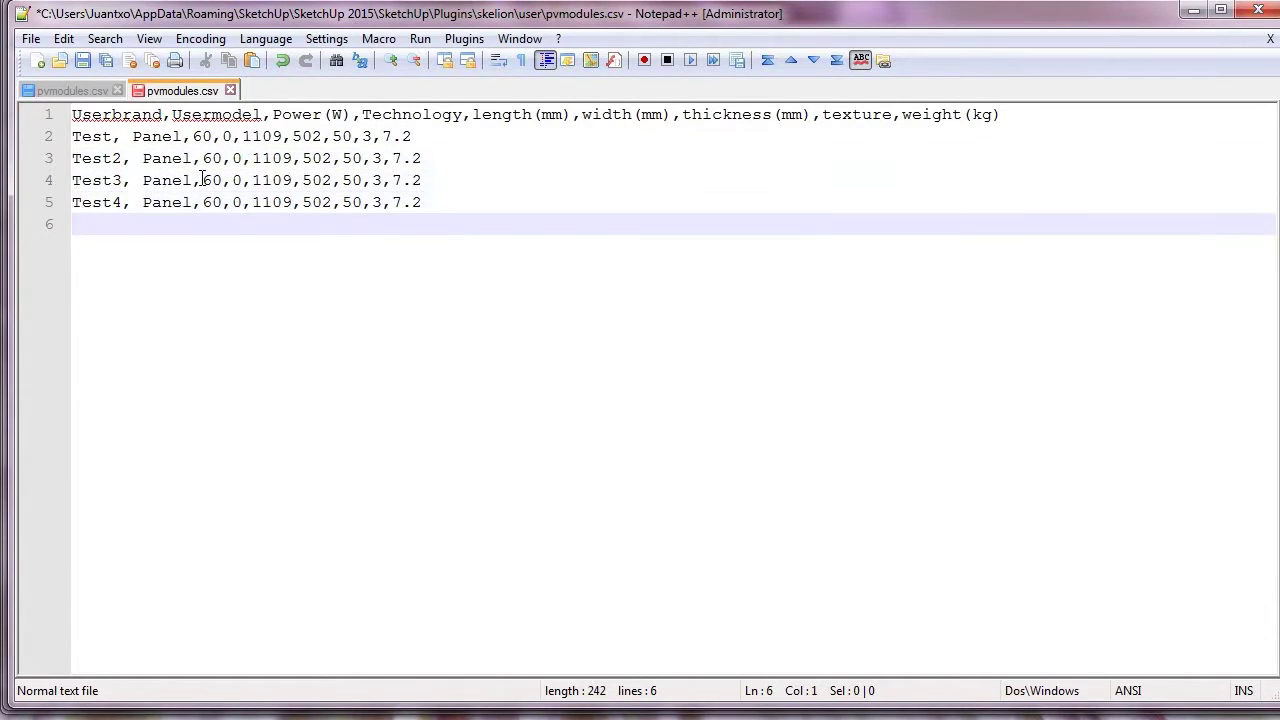
{"action": "left_click", "coordinate": [84, 59]}
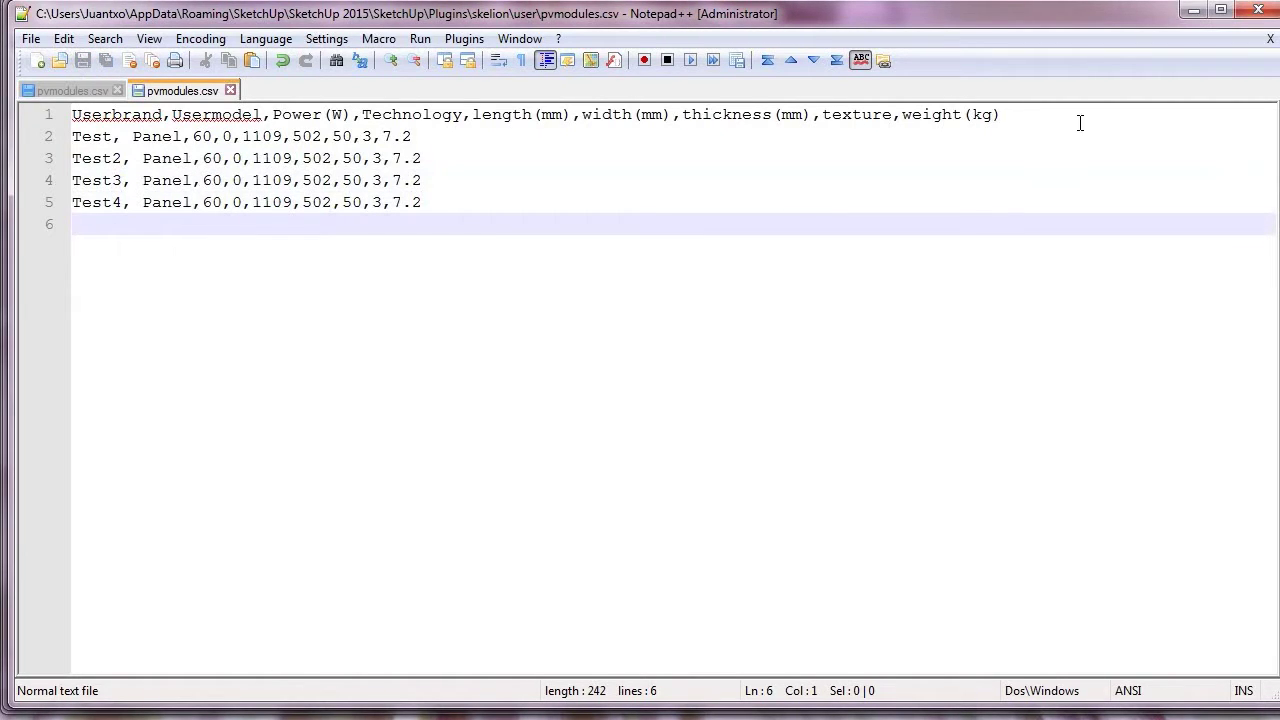
Return to SketchUp and close the Insert in one face settings
{"action": "left_click", "coordinate": [1194, 10]}
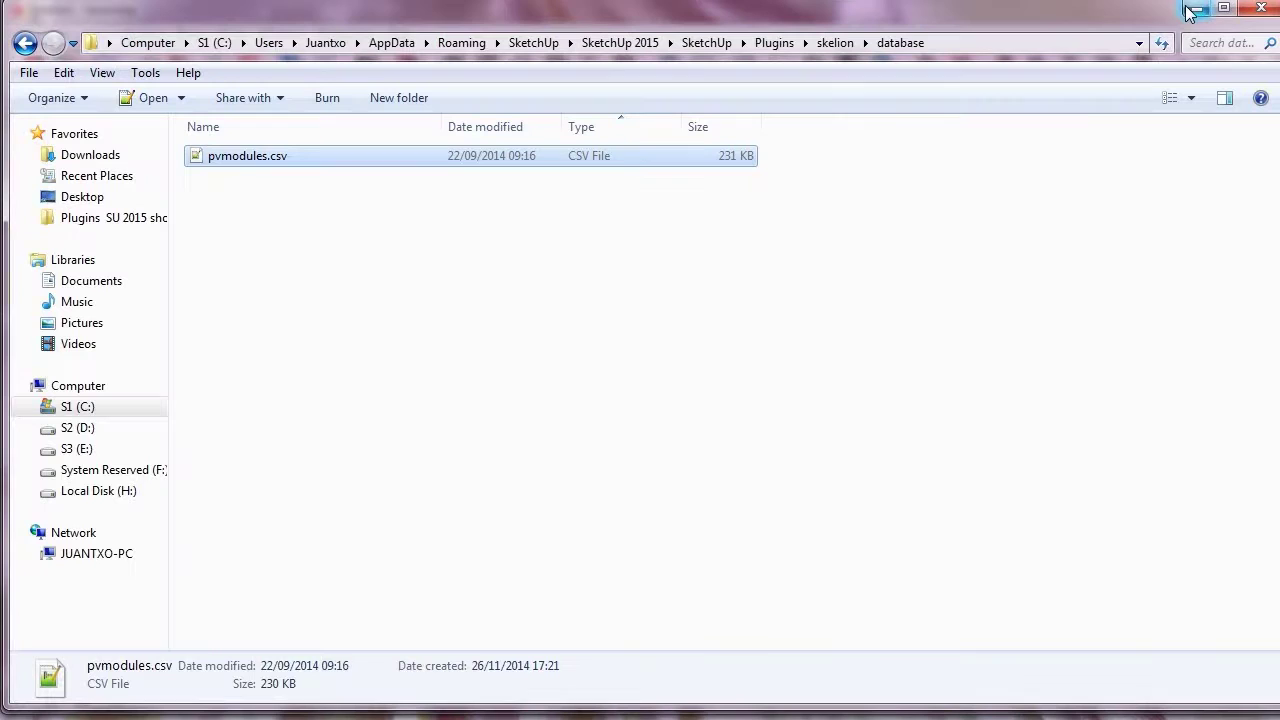
{"action": "key", "text": "alt+Tab"}
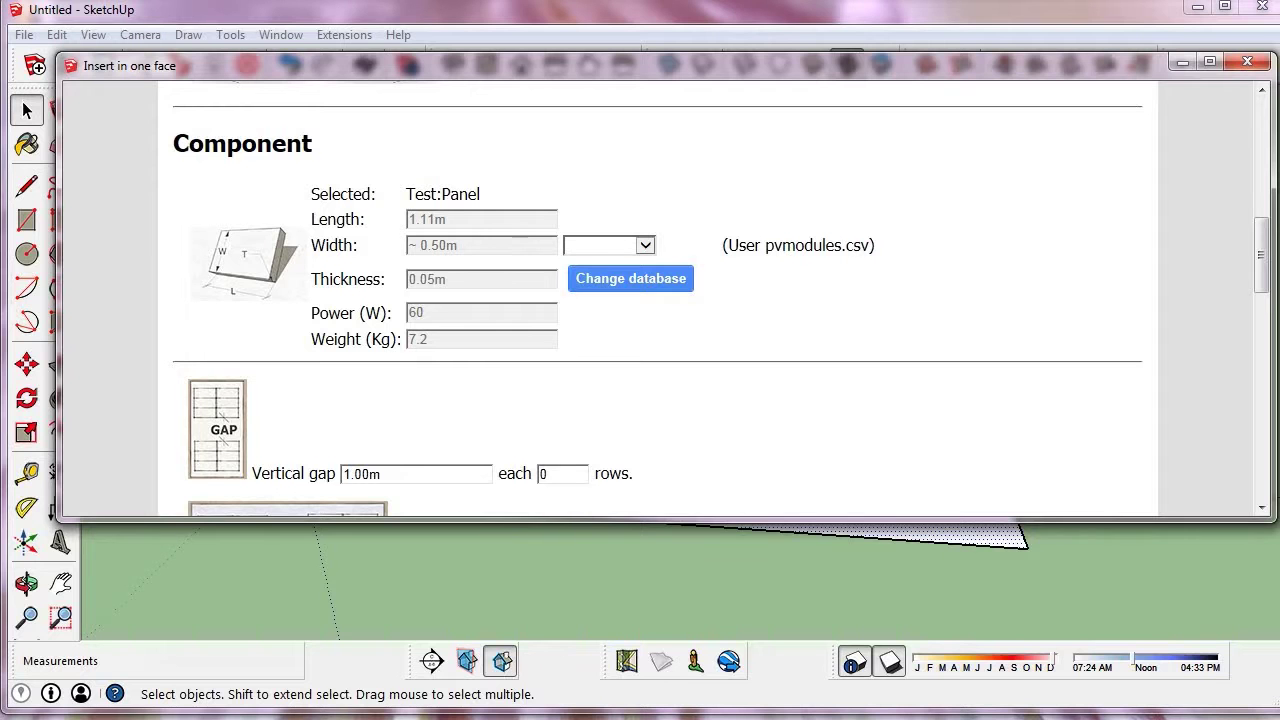
{"action": "left_click", "coordinate": [1247, 62]}
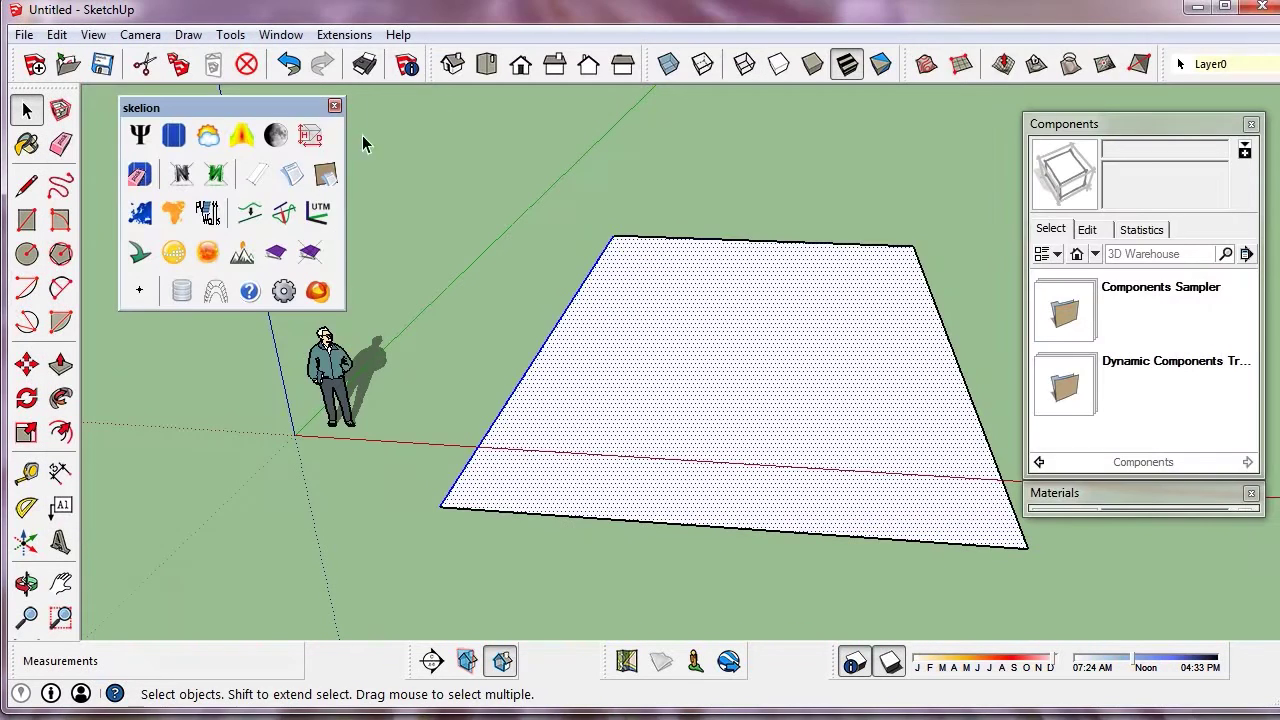
Open Skelion's Edit database, check the Texture list keeping solartext0.png, then close it
{"action": "left_click", "coordinate": [183, 292]}
{"action": "scroll", "coordinate": [280, 265], "scroll_direction": "down", "scroll_amount": 3}
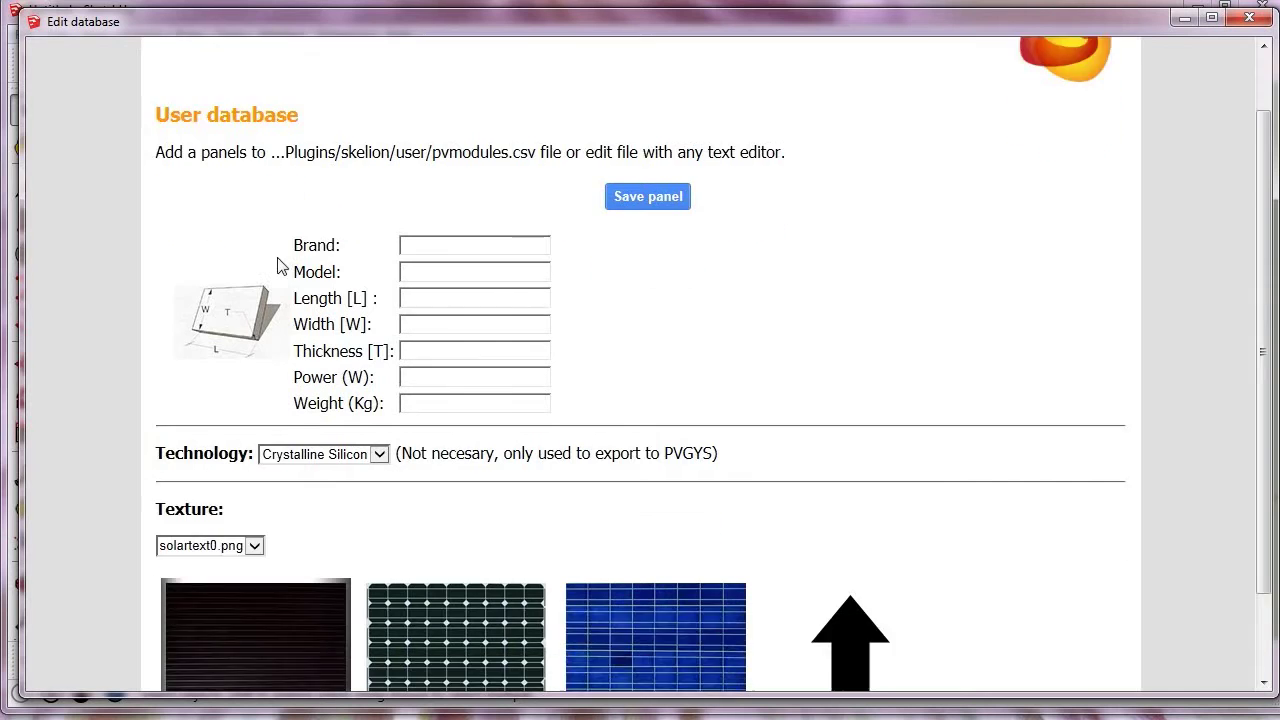
{"action": "left_click", "coordinate": [256, 442]}
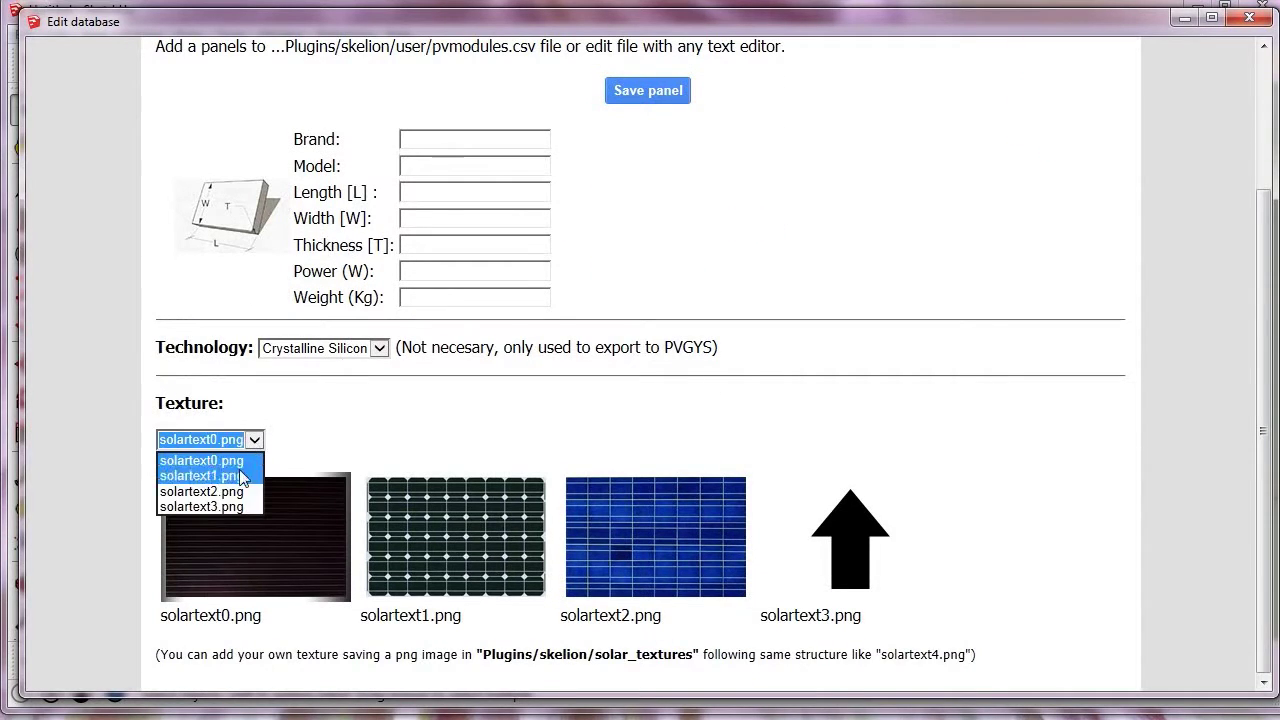
{"action": "left_click", "coordinate": [327, 436]}
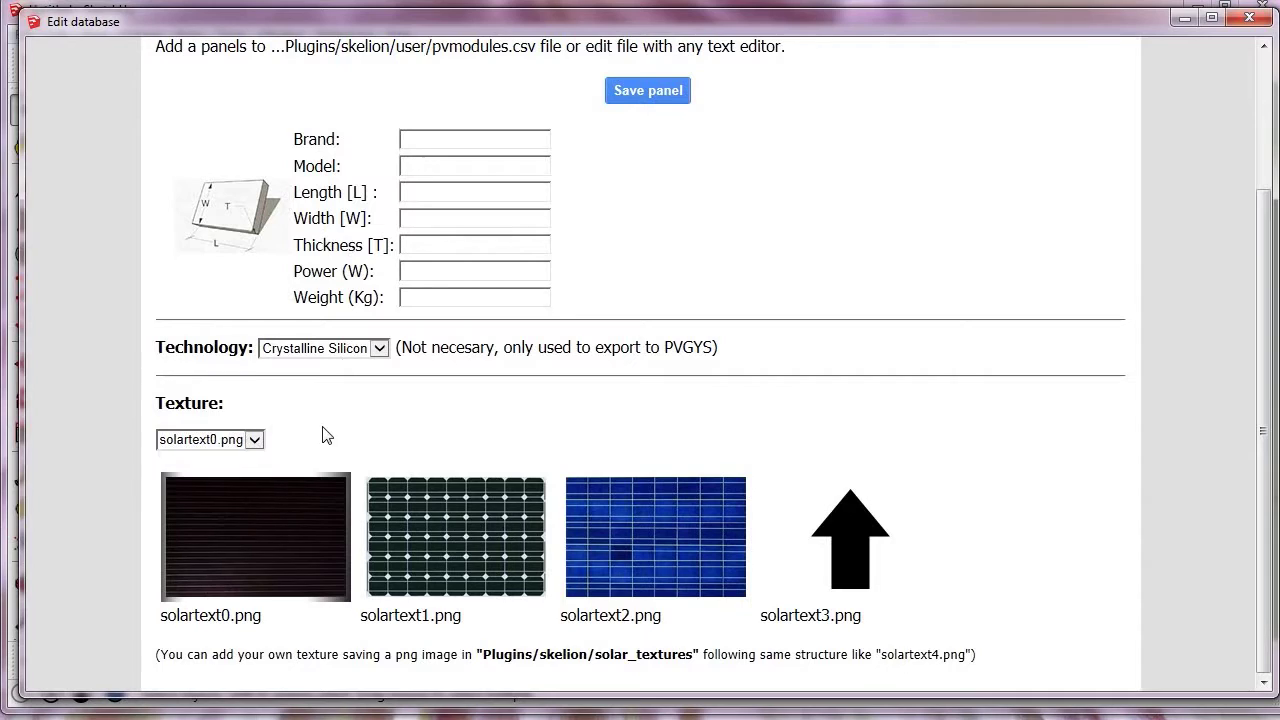
{"action": "left_click", "coordinate": [1249, 17]}
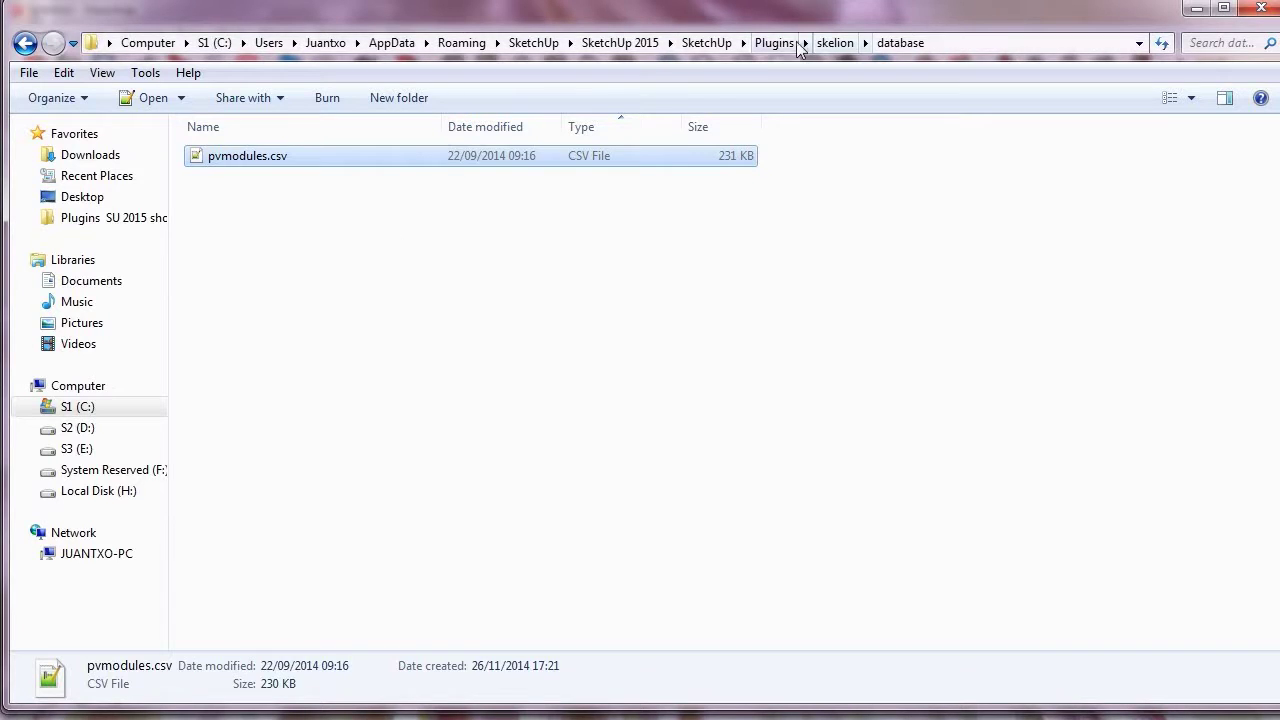
Go to Plugins\skelion\solar_textures and move logo.png into it
{"action": "left_click", "coordinate": [774, 43]}
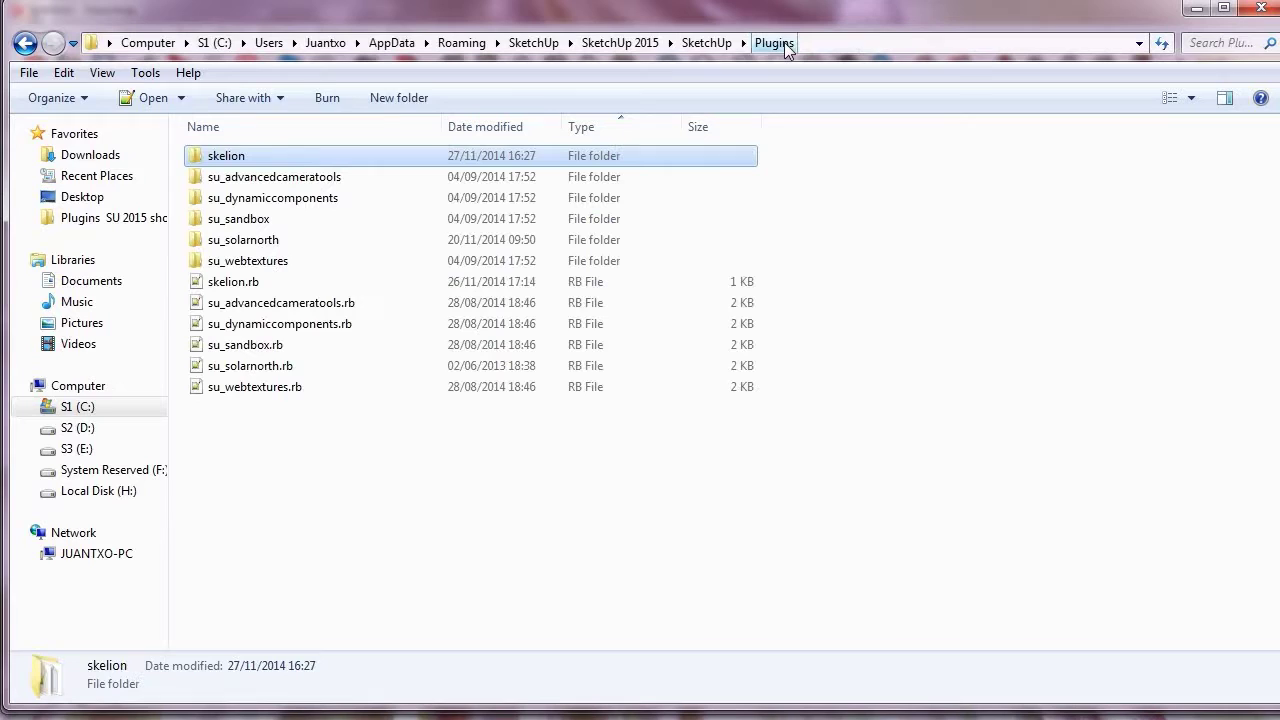
{"action": "double_click", "coordinate": [222, 162]}
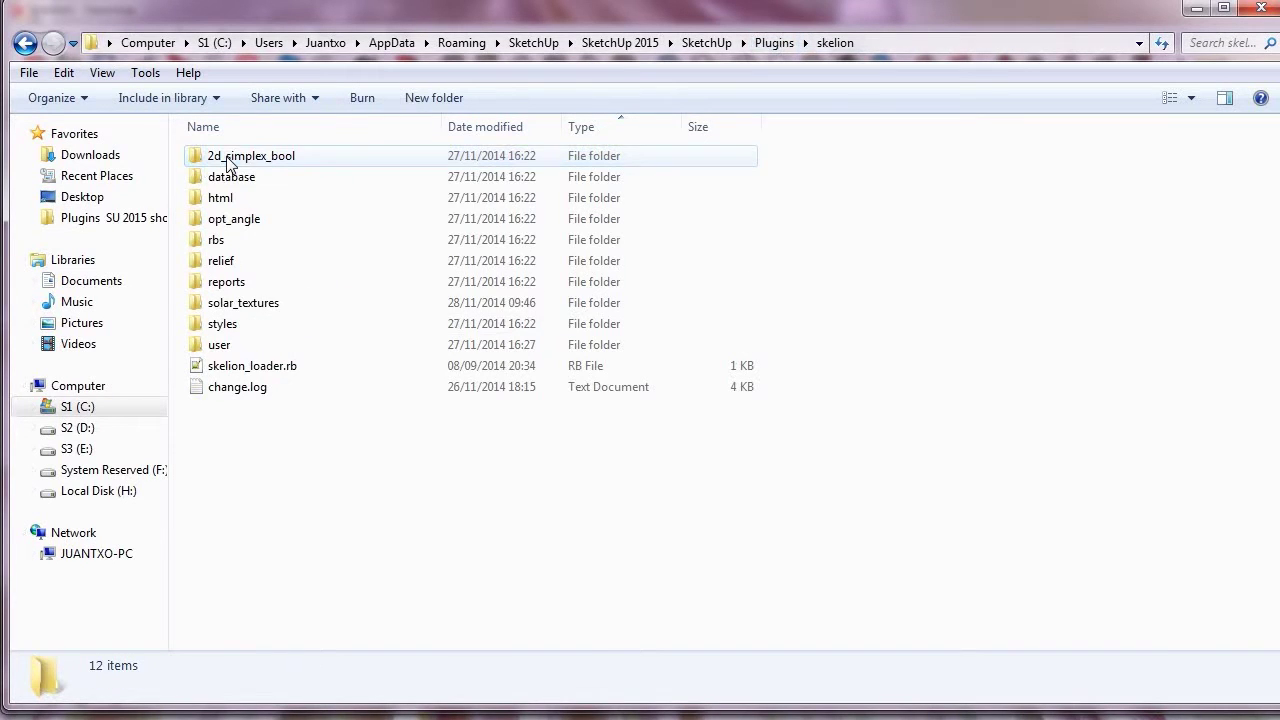
{"action": "double_click", "coordinate": [235, 302]}
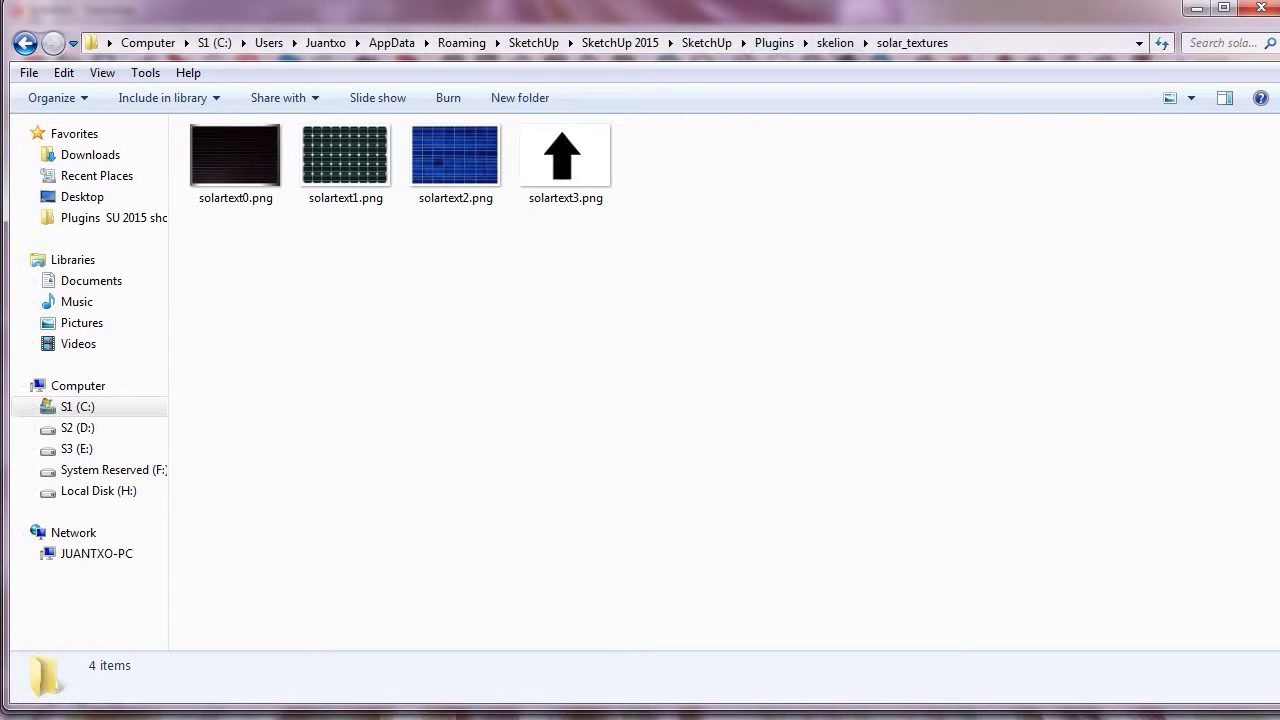
{"action": "left_click_drag", "start_coordinate": [1279, 400], "coordinate": [629, 266]}
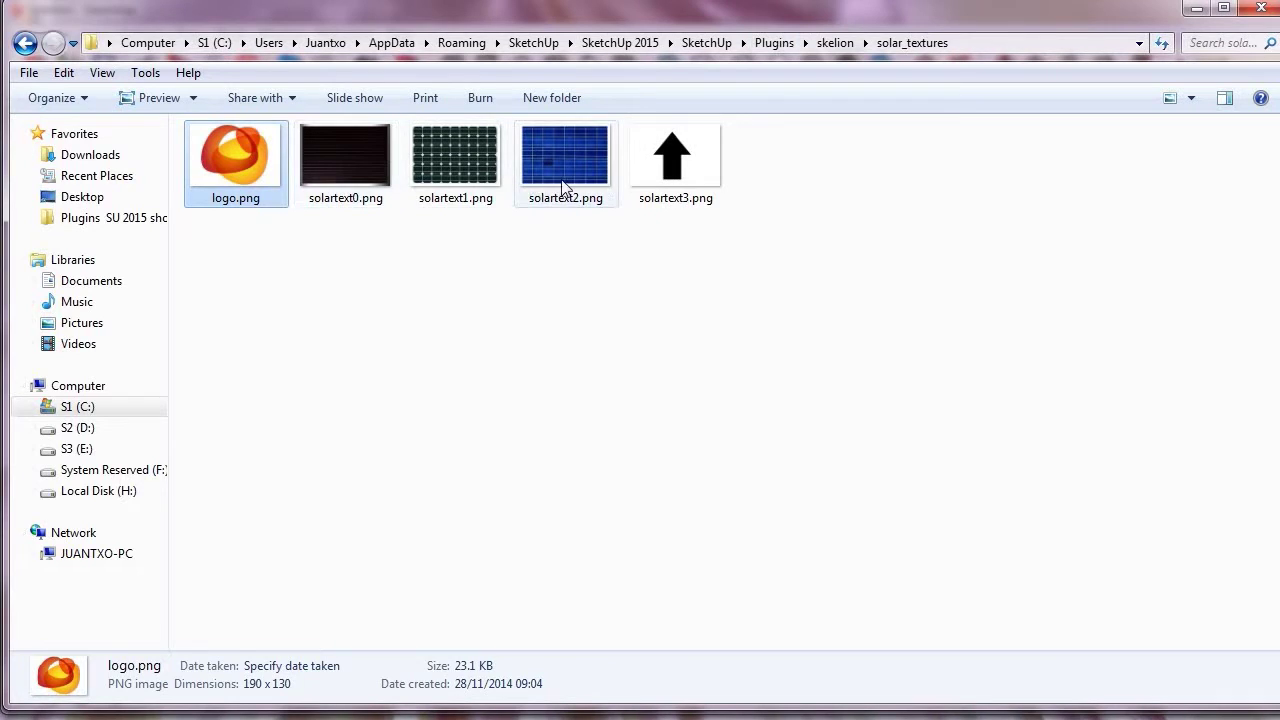
Rename logo.png to solartext4.png using solartext3's name, then return to the skelion folder
{"action": "left_click", "coordinate": [705, 206]}
{"action": "left_click", "coordinate": [712, 204]}
{"action": "key", "text": "ctrl+c"}
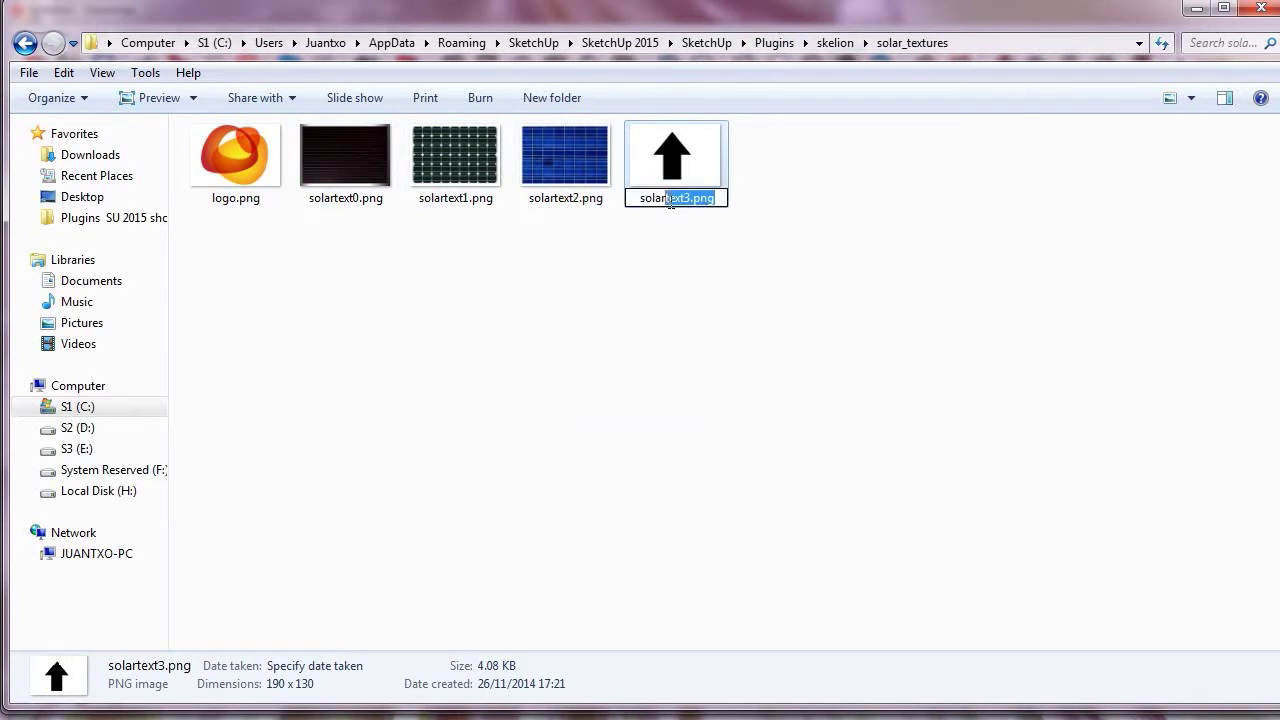
{"action": "key", "text": "Escape"}
{"action": "left_click", "coordinate": [535, 251]}
{"action": "left_click", "coordinate": [230, 193]}
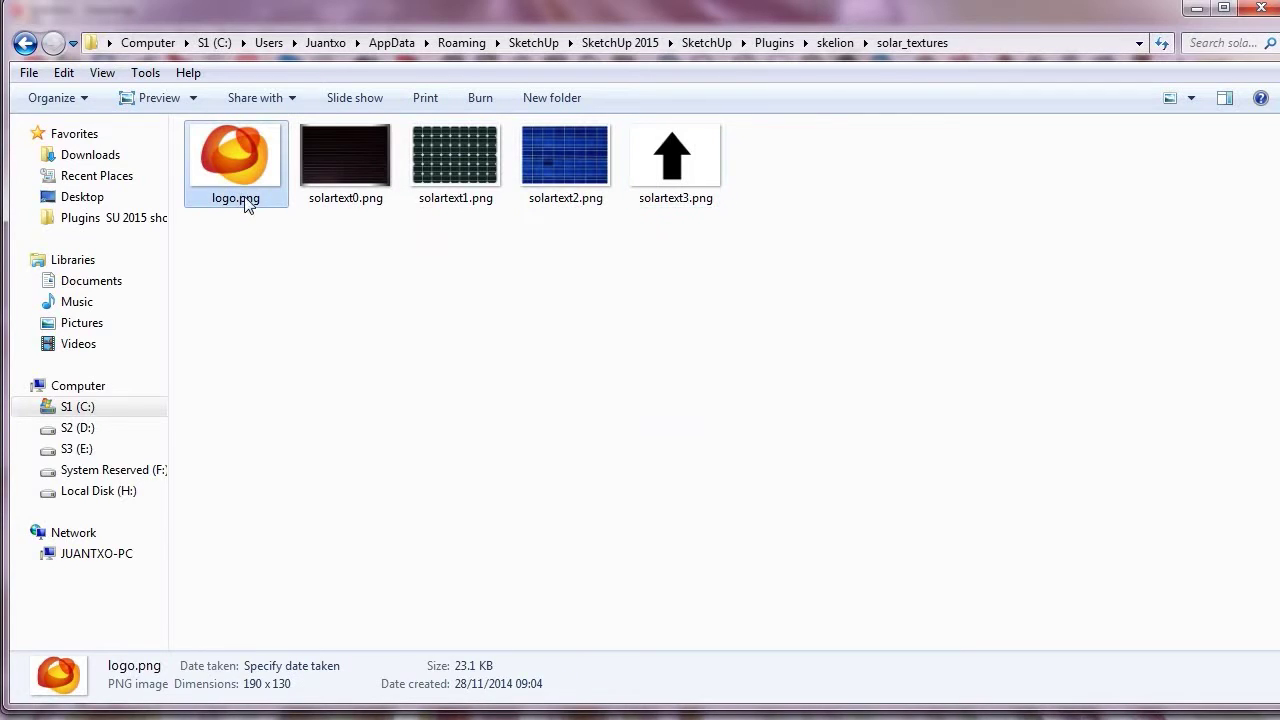
{"action": "left_click", "coordinate": [257, 206]}
{"action": "key", "text": "ctrl+v"}
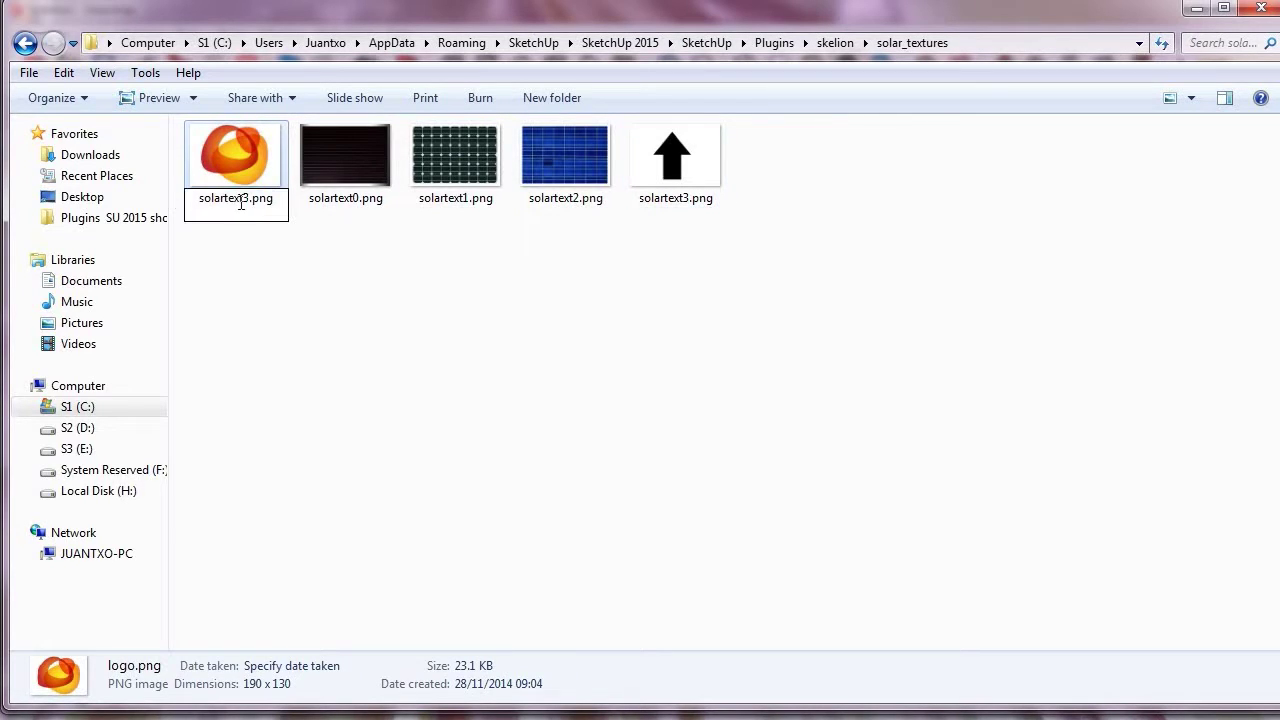
{"action": "type", "text": "4"}
{"action": "key", "text": "Return"}
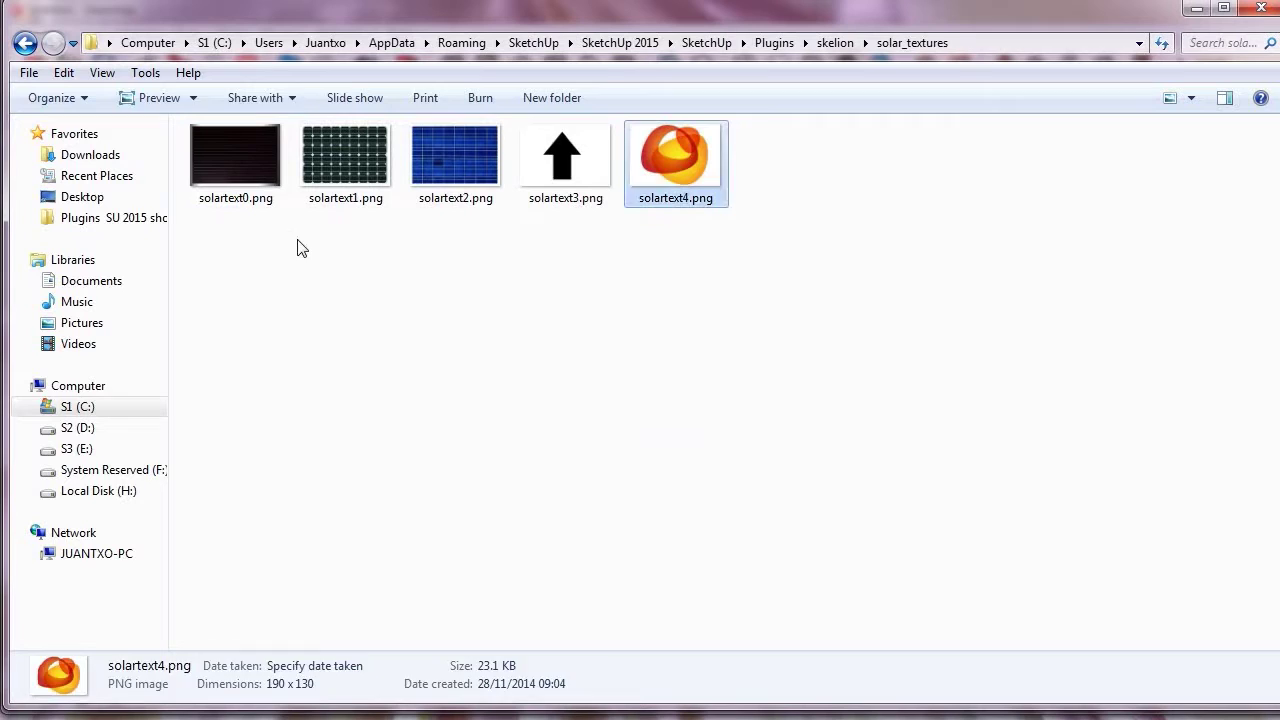
{"action": "left_click", "coordinate": [297, 246]}
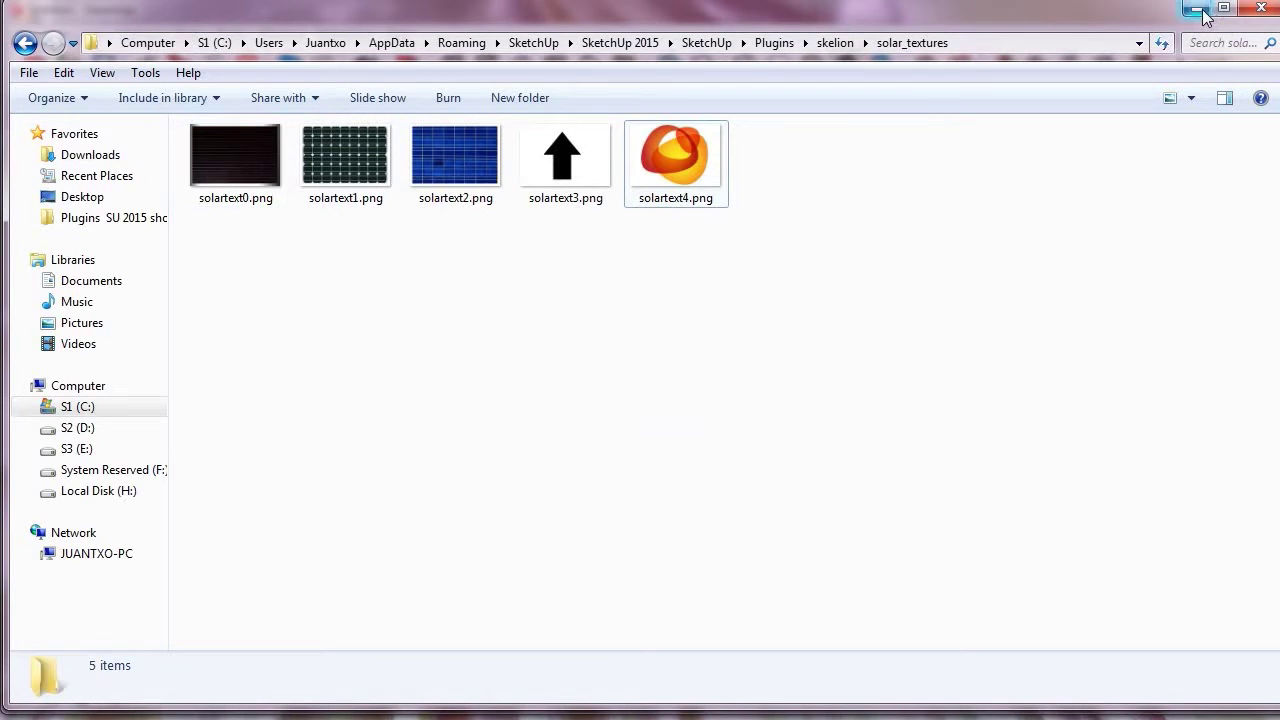
{"action": "left_click", "coordinate": [836, 43]}
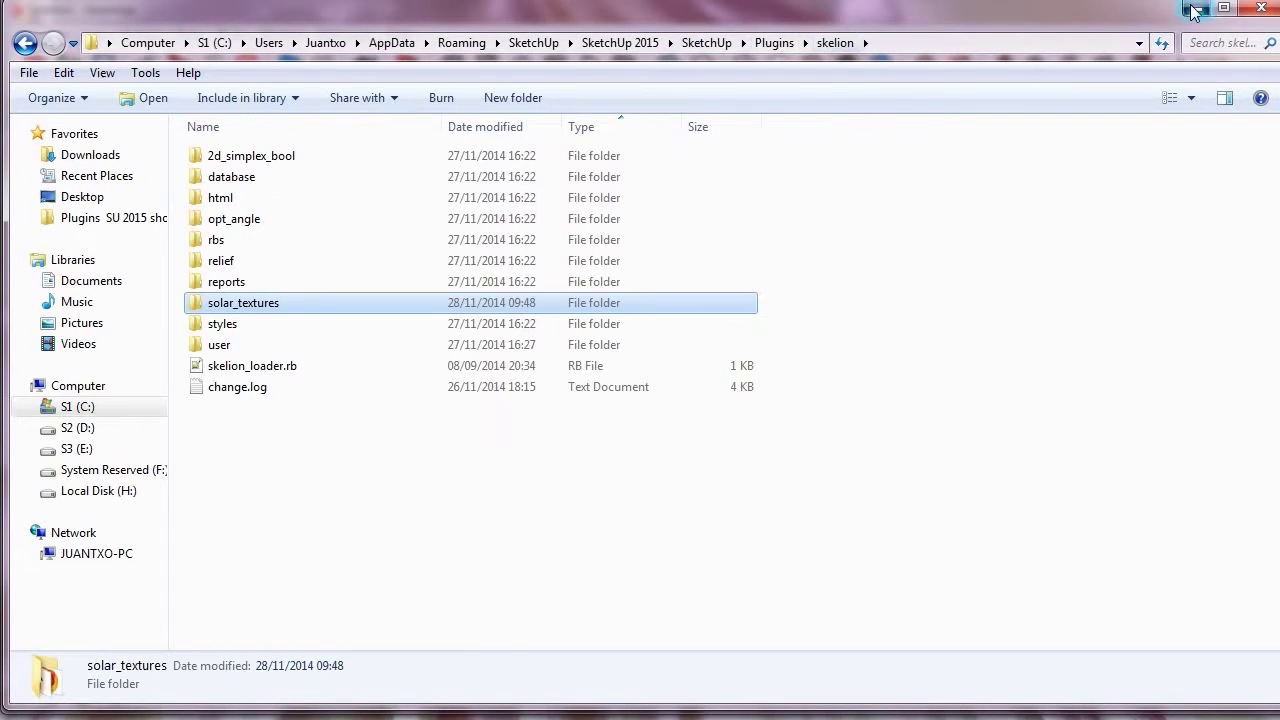
Save user panel Test5, model t: 1500×1000×50 mm, 100 W, 3 kg, texture solartext4.png
{"action": "left_click", "coordinate": [1196, 8]}
{"action": "left_click", "coordinate": [181, 290]}
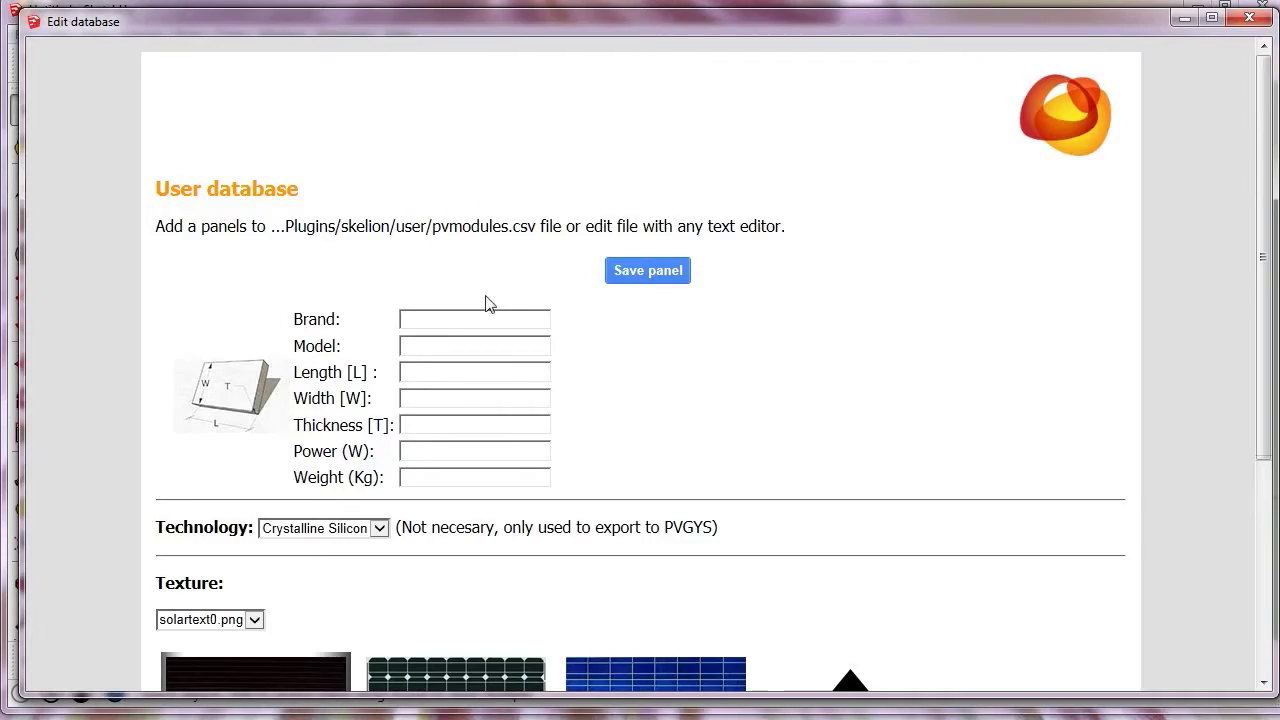
{"action": "scroll", "coordinate": [510, 305], "scroll_direction": "down", "scroll_amount": 3}
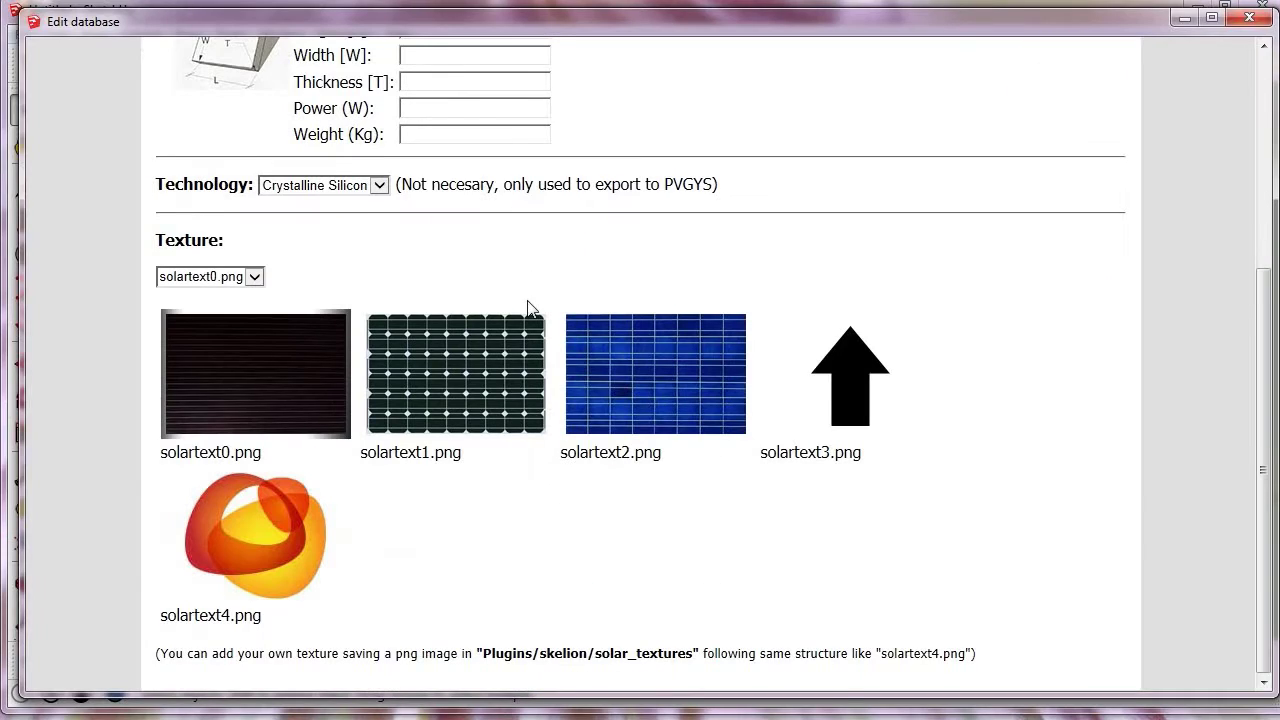
{"action": "left_click", "coordinate": [255, 280]}
{"action": "left_click", "coordinate": [232, 357]}
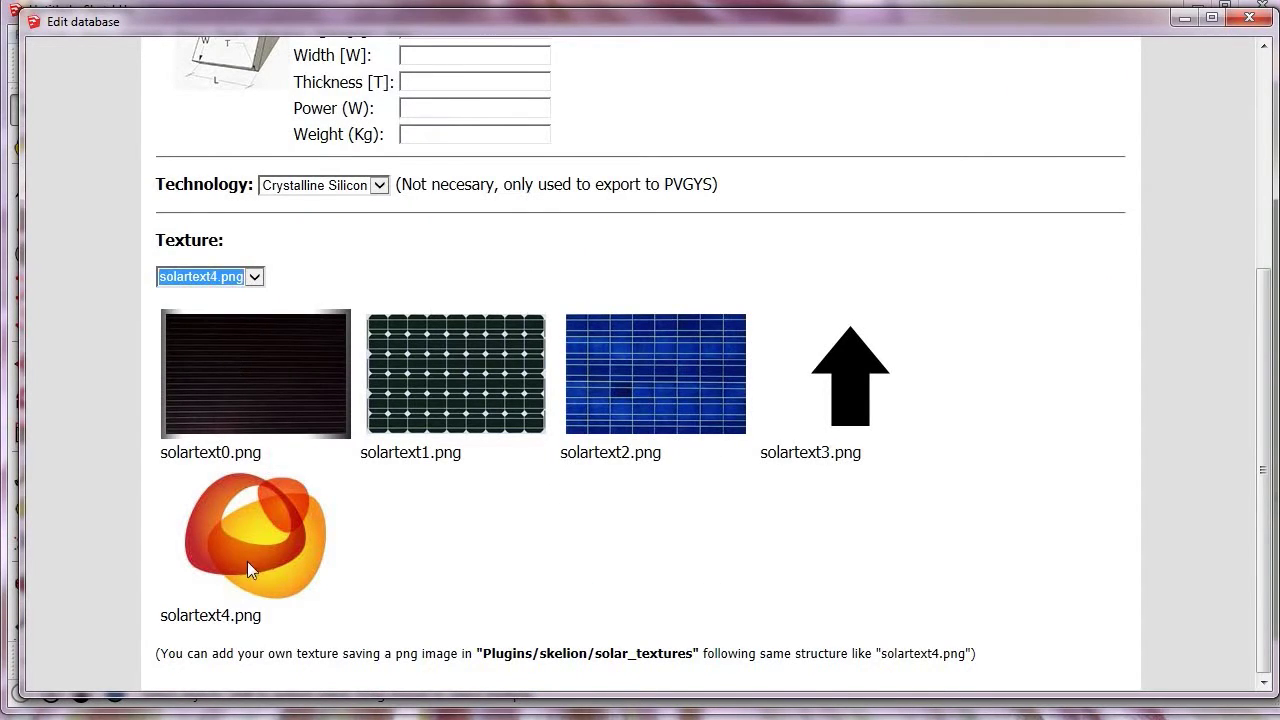
{"action": "scroll", "coordinate": [775, 407], "scroll_direction": "up", "scroll_amount": 3}
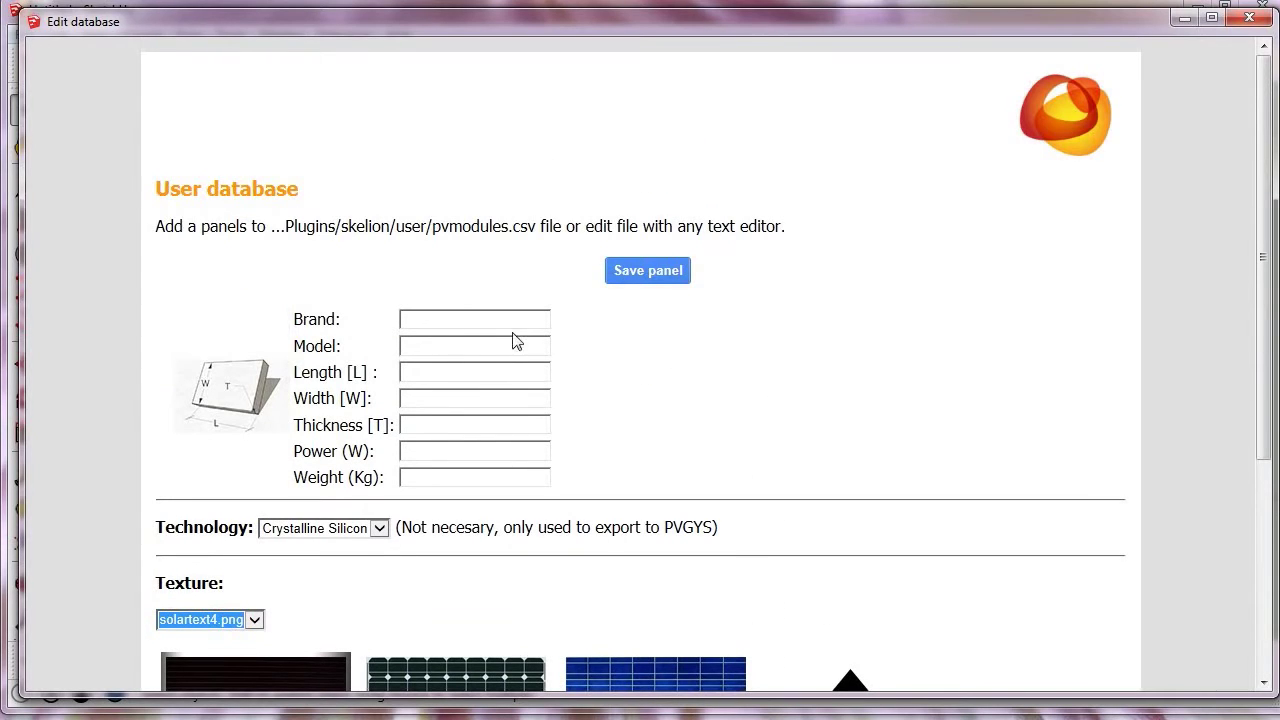
{"action": "left_click", "coordinate": [468, 319]}
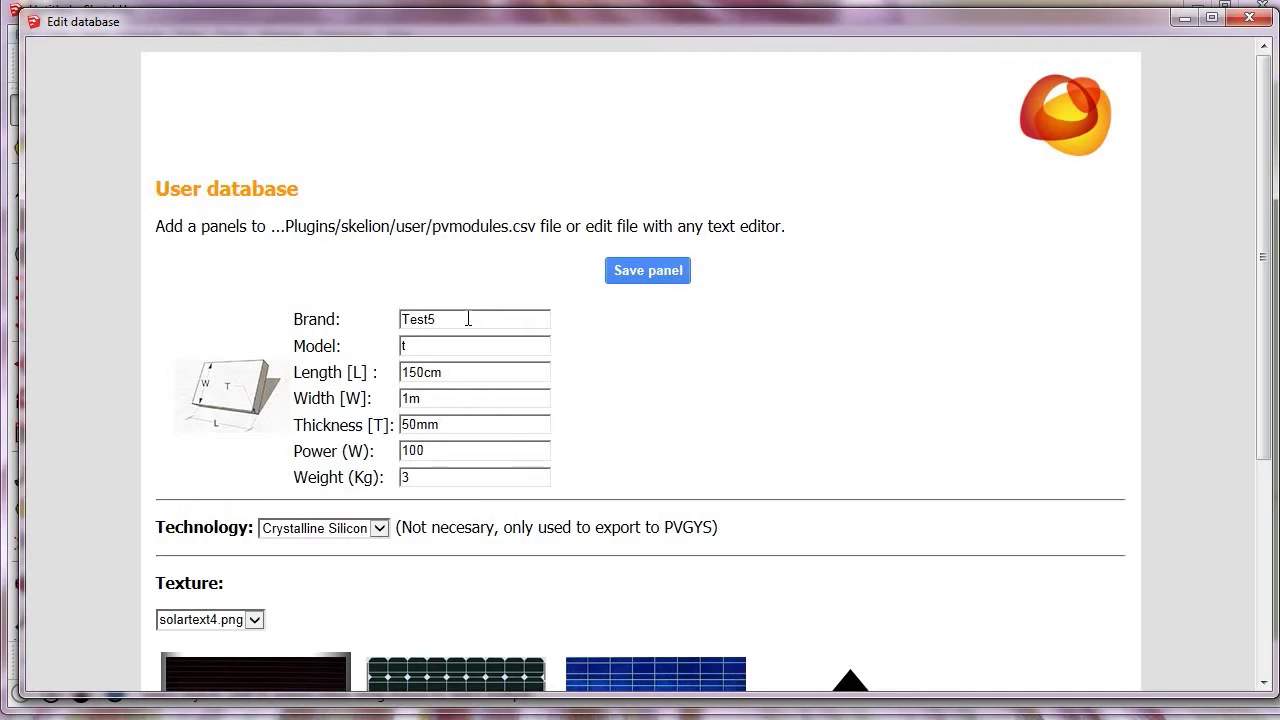
{"action": "left_click", "coordinate": [649, 273]}
Close the editor, reload pvmodules.csv in Notepad++, and check the new Test5 row on line 6
{"action": "left_click", "coordinate": [1250, 18]}
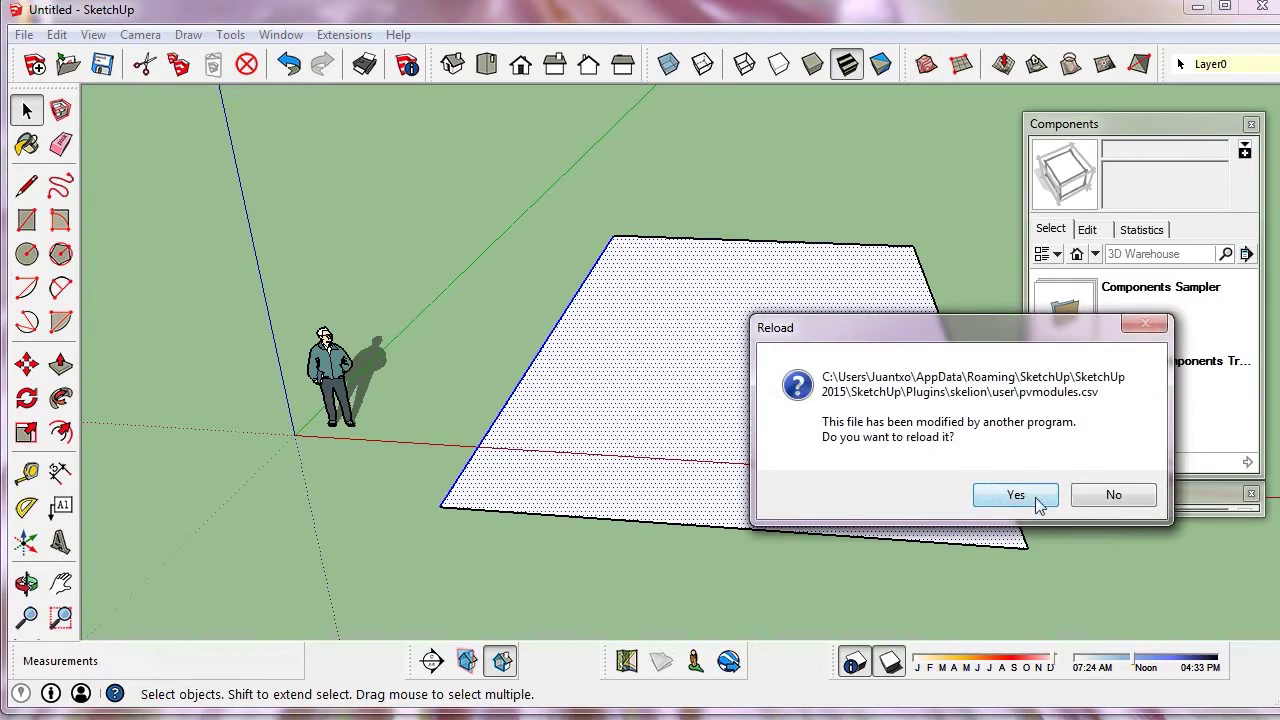
{"action": "left_click", "coordinate": [998, 494]}
{"action": "left_click_drag", "start_coordinate": [116, 224], "coordinate": [452, 224]}
{"action": "left_click", "coordinate": [160, 250]}
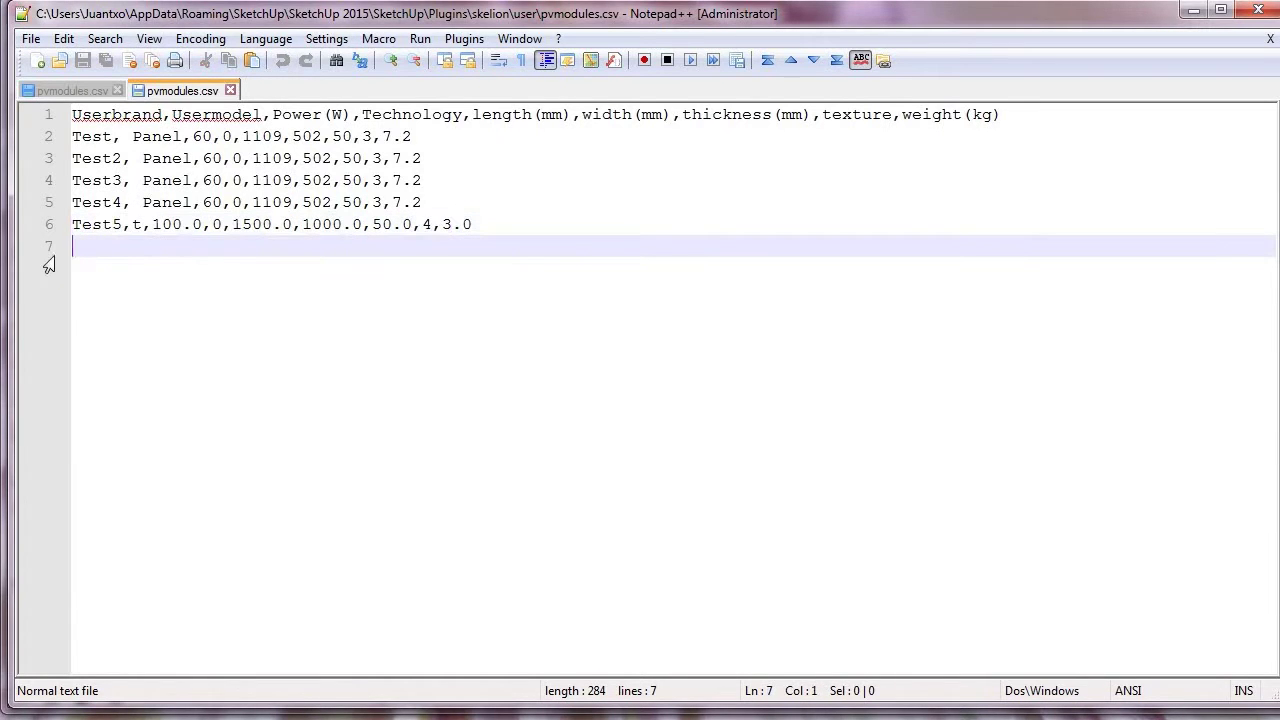
{"action": "left_click", "coordinate": [1190, 13]}
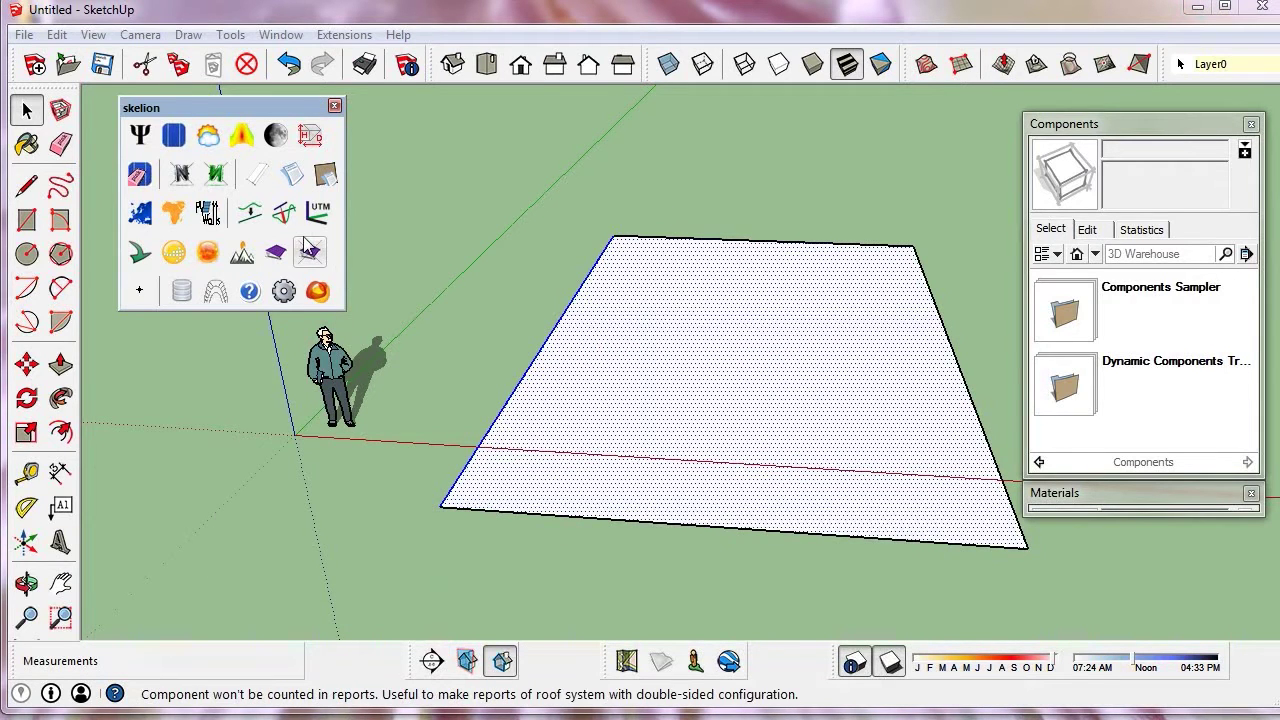
In Insert in one face settings, select the User PV database as the panel source
{"action": "left_click", "coordinate": [175, 137]}
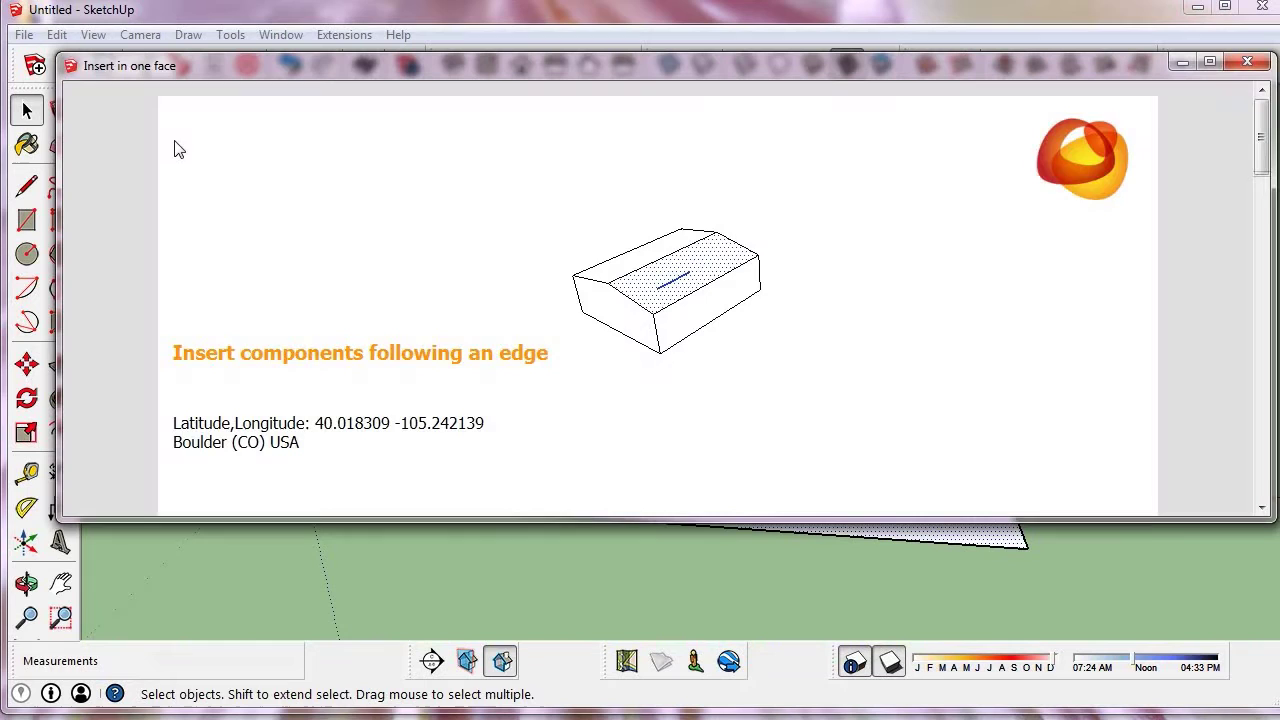
{"action": "scroll", "coordinate": [735, 335], "scroll_direction": "down", "scroll_amount": 5}
{"action": "scroll", "coordinate": [743, 340], "scroll_direction": "down", "scroll_amount": 4}
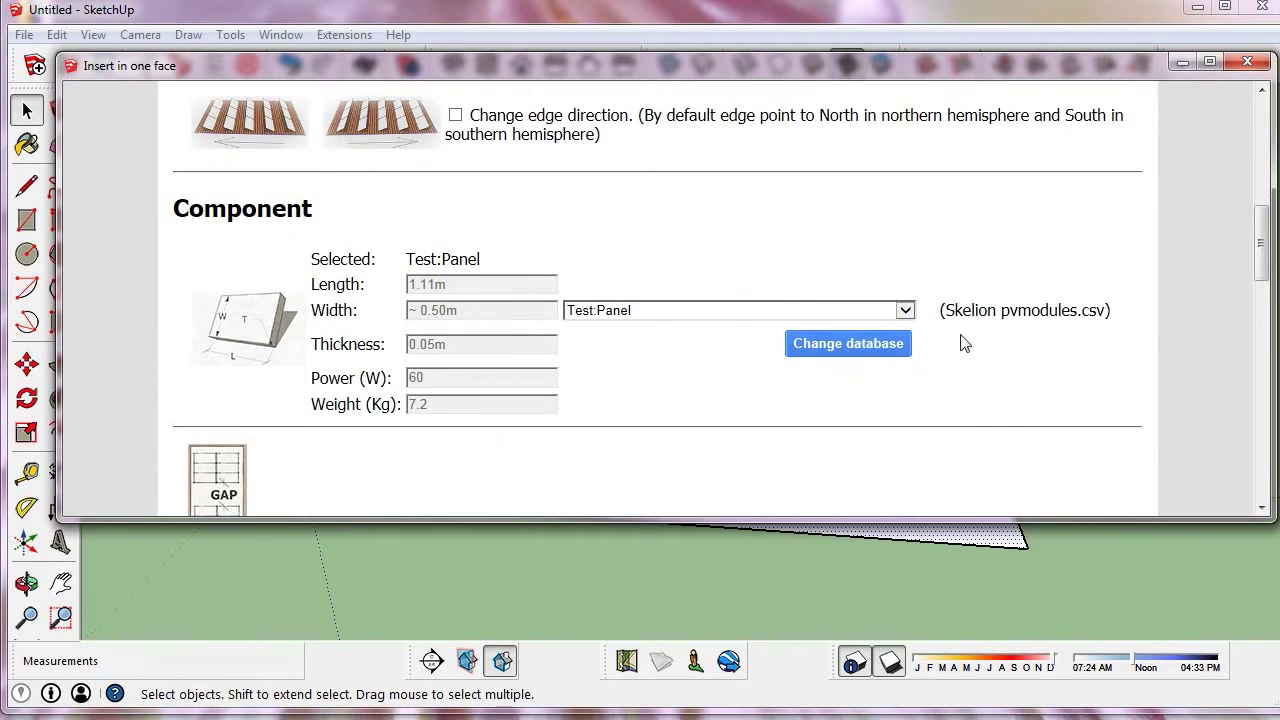
{"action": "left_click", "coordinate": [860, 345]}
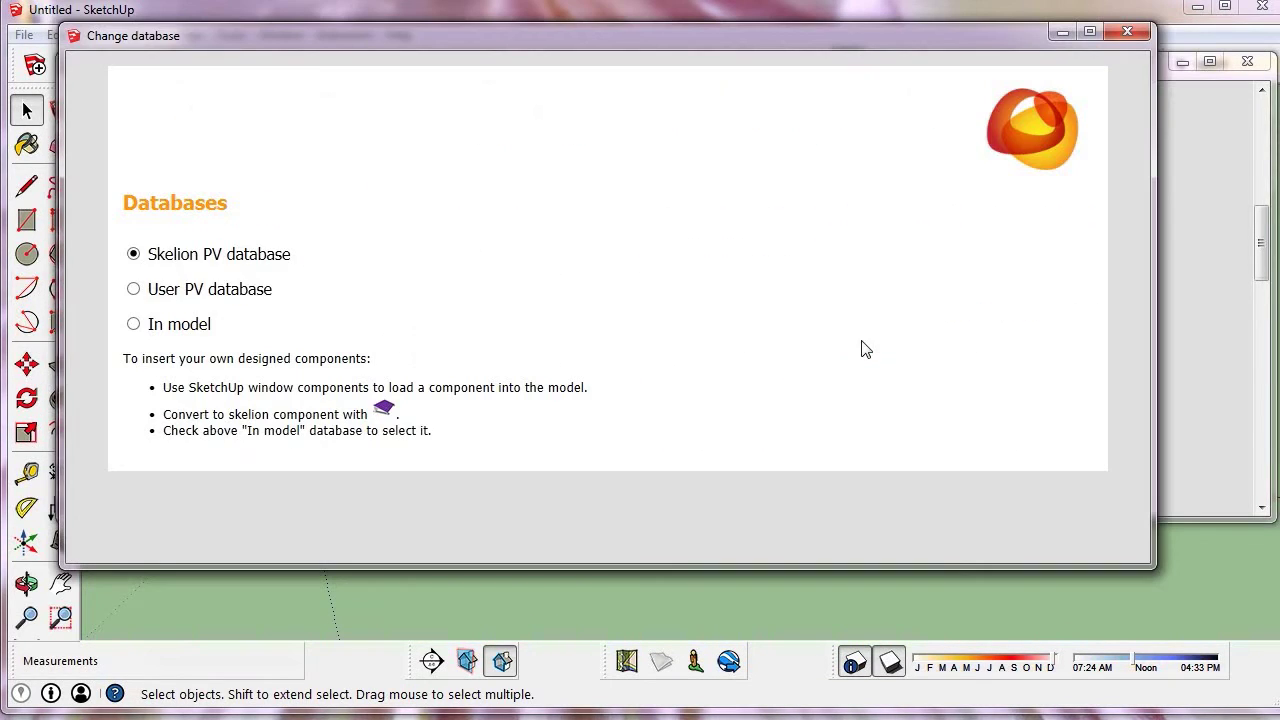
{"action": "left_click", "coordinate": [134, 290]}
{"action": "left_click", "coordinate": [1127, 32]}
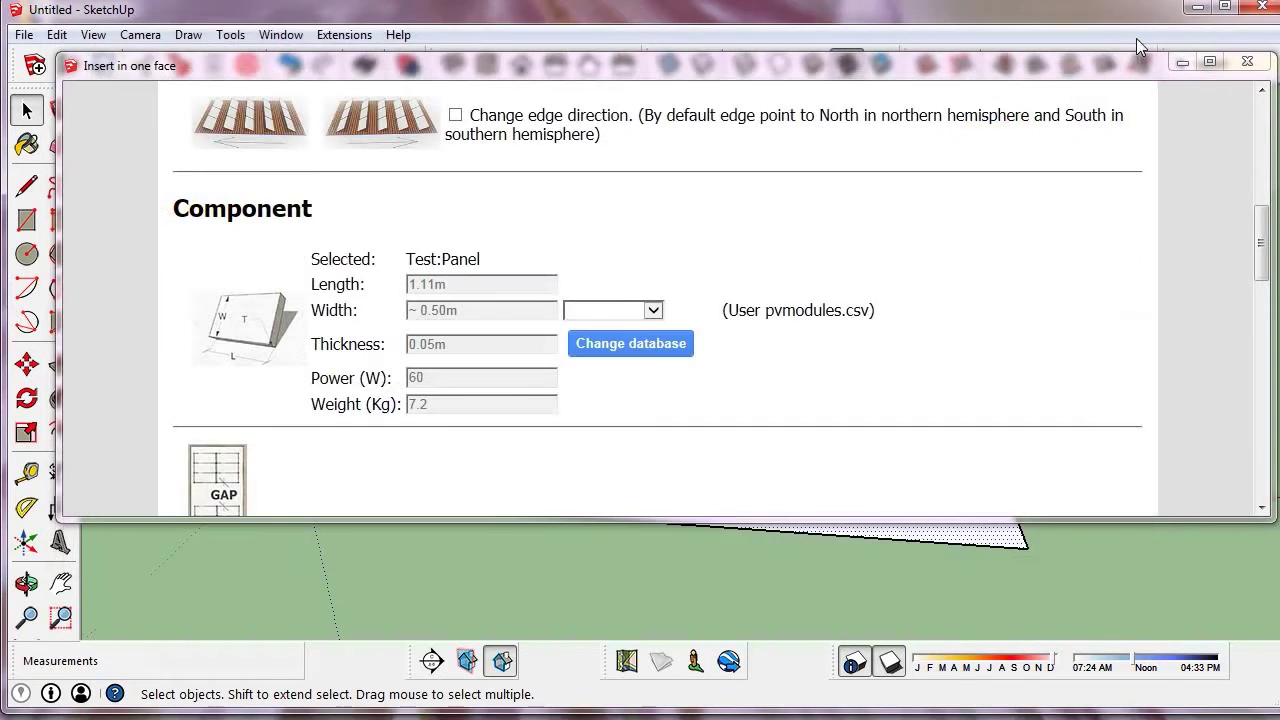
Choose the Test5:t panel and fill the white face with rows of panels
{"action": "left_click", "coordinate": [652, 311]}
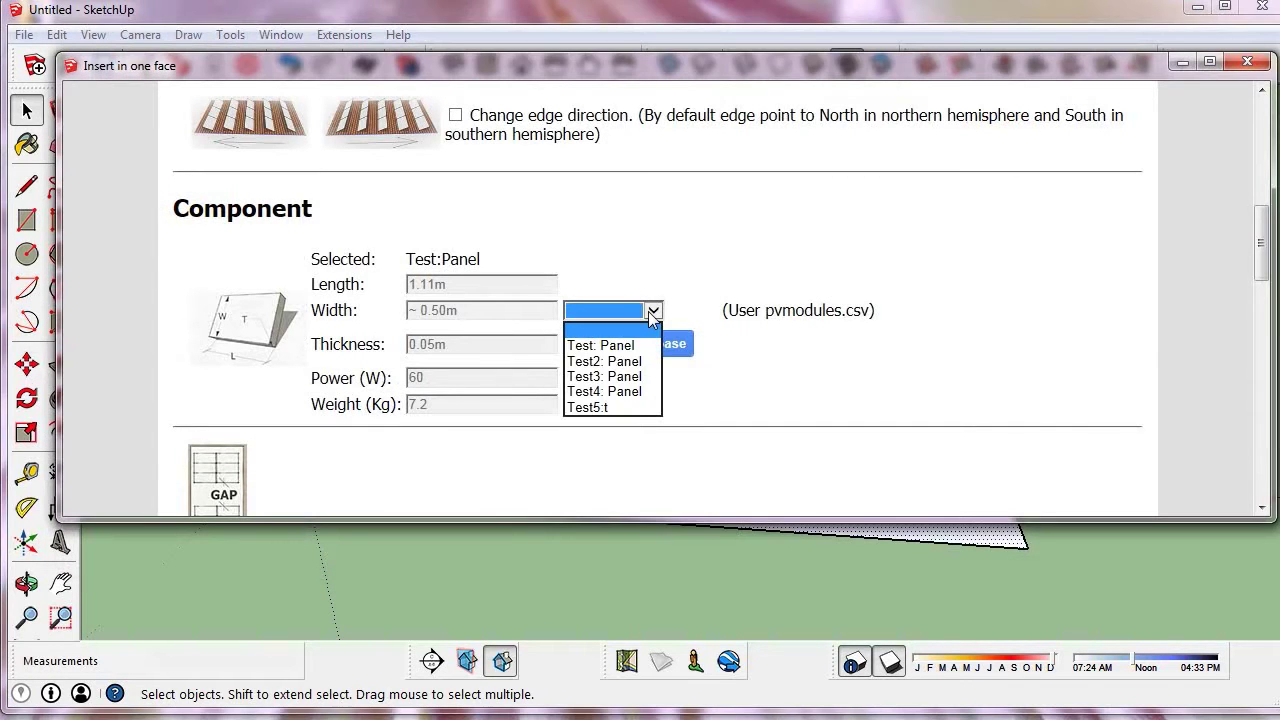
{"action": "left_click", "coordinate": [612, 407]}
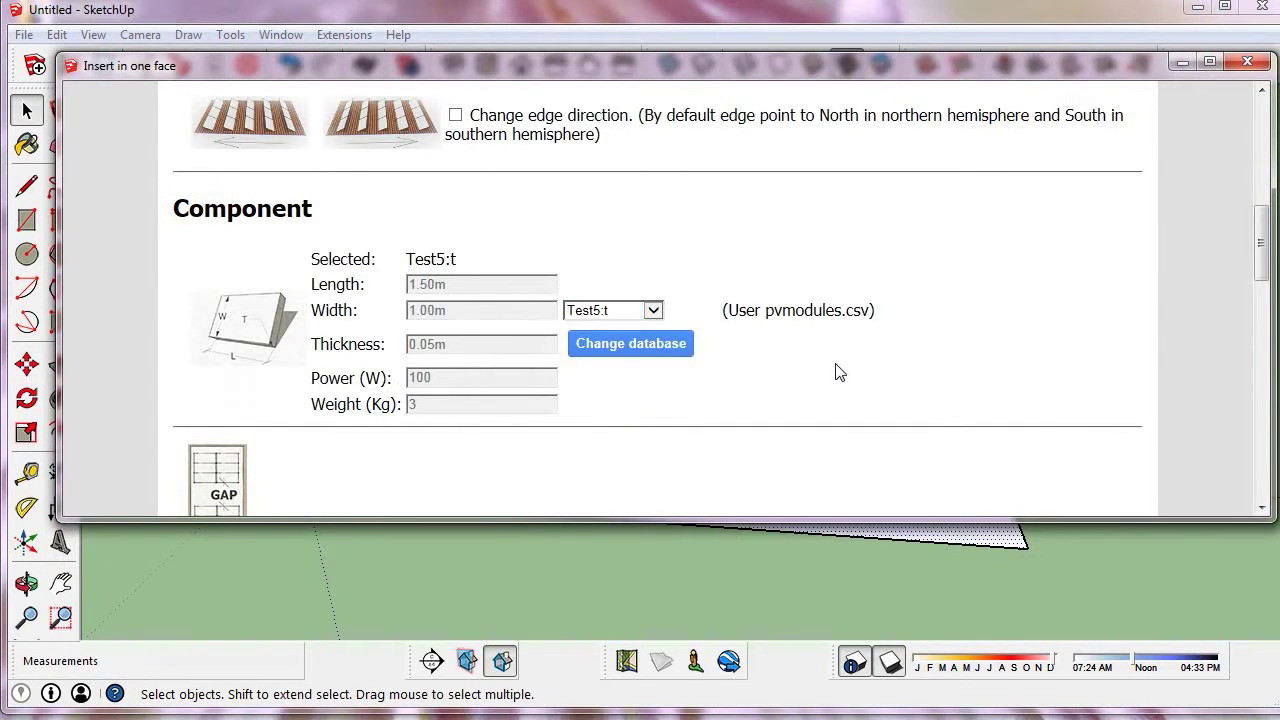
{"action": "scroll", "coordinate": [850, 380], "scroll_direction": "down", "scroll_amount": 5}
{"action": "scroll", "coordinate": [700, 350], "scroll_direction": "down", "scroll_amount": 6}
{"action": "left_click", "coordinate": [606, 346]}
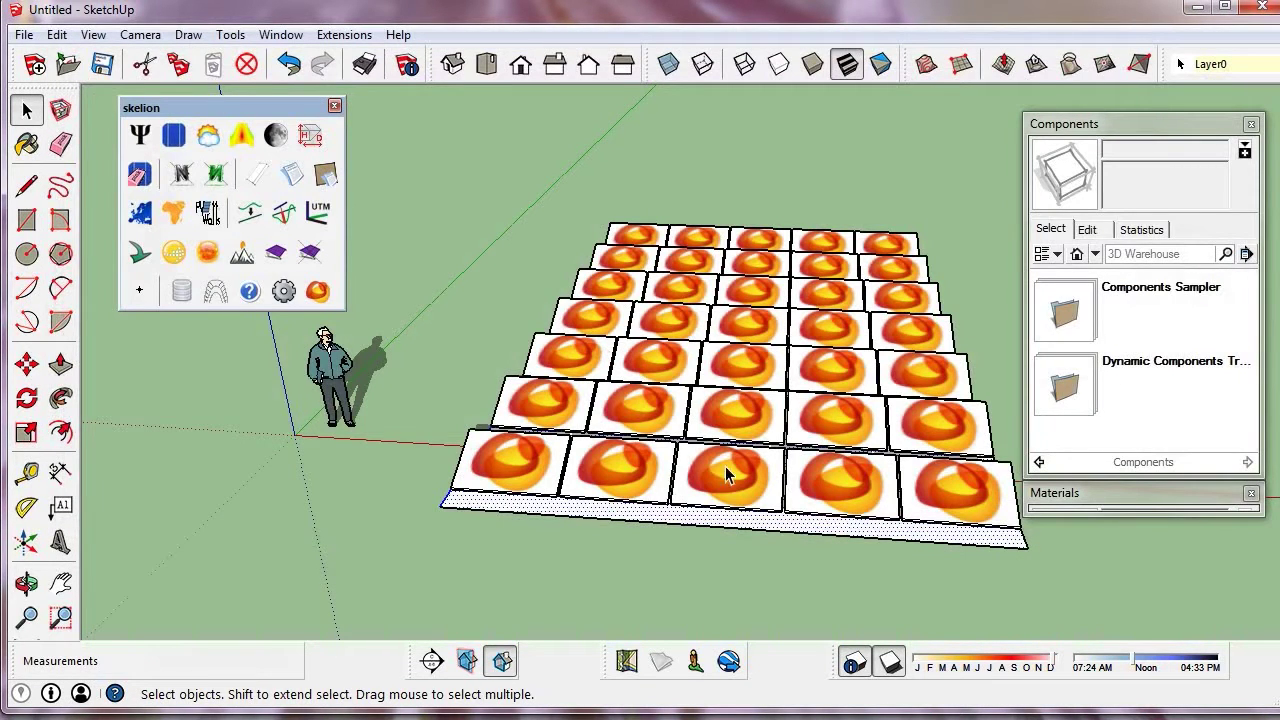
Paint the grey rectangle with the Aero-Sharp:PP-170 solar panel material
{"action": "left_click", "coordinate": [537, 468]}
{"action": "double_click", "coordinate": [537, 468]}
{"action": "left_click", "coordinate": [537, 468]}
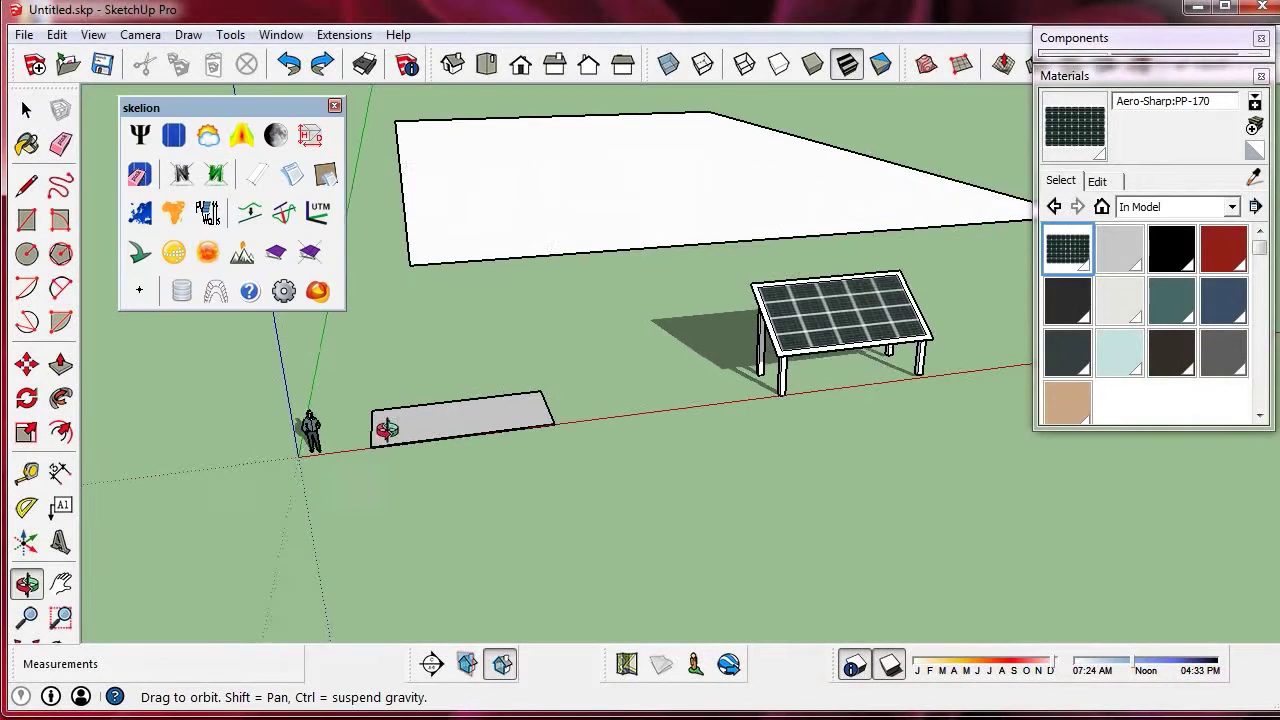
{"action": "middle_click_drag", "start_coordinate": [386, 426], "coordinate": [423, 434]}
{"action": "left_click", "coordinate": [421, 424]}
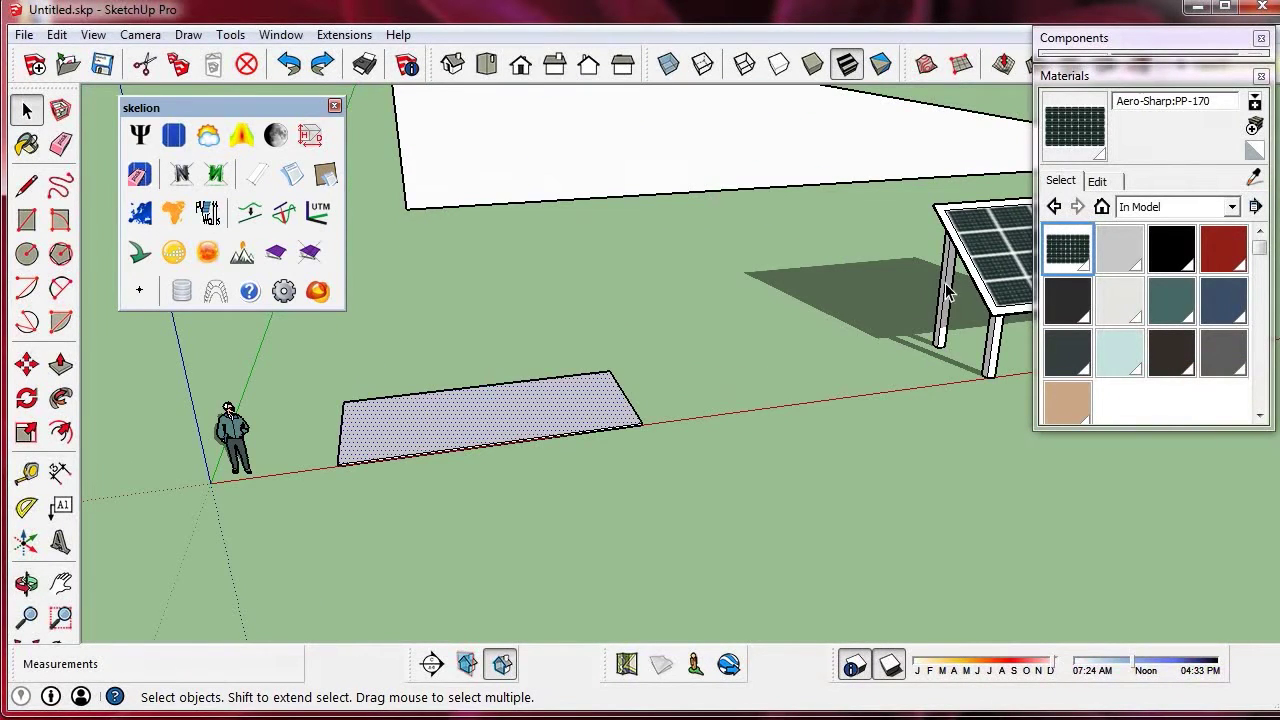
{"action": "left_click", "coordinate": [1070, 250]}
{"action": "left_click", "coordinate": [519, 400]}
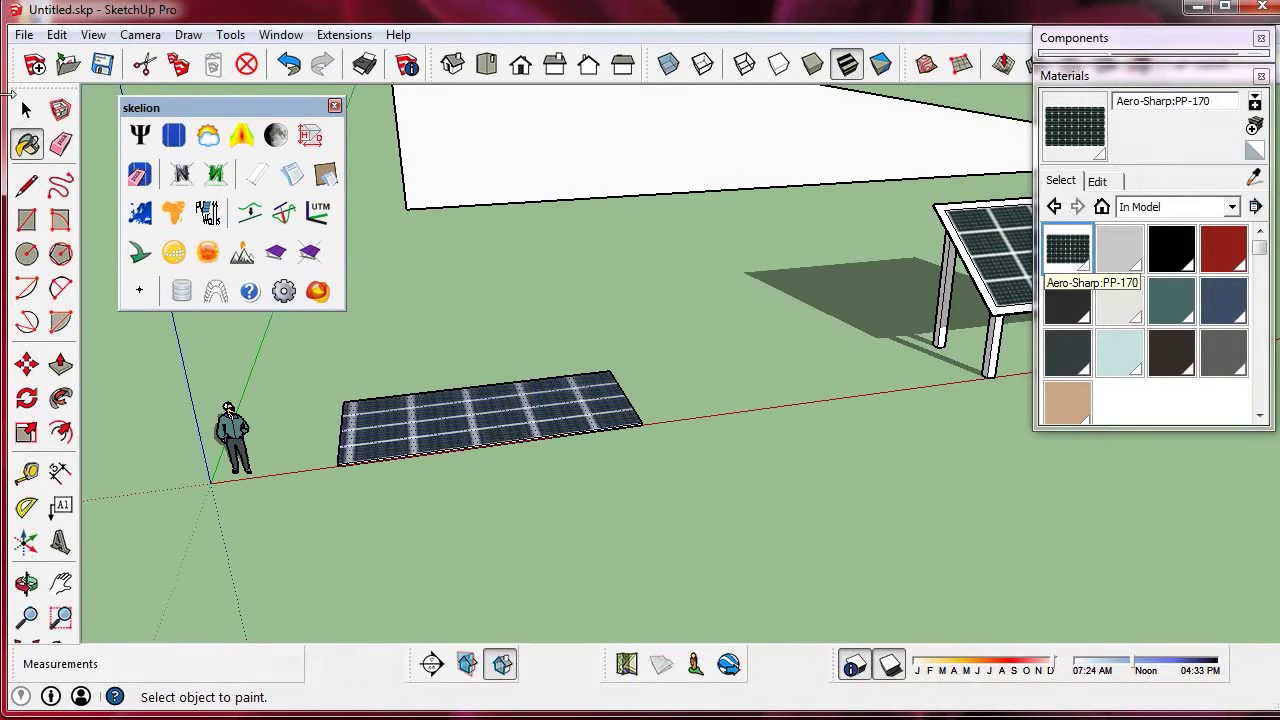
{"action": "key", "text": "space"}
{"action": "mouse_move", "coordinate": [400, 280]}
{"action": "middle_mouse_down"}
{"action": "mouse_move", "coordinate": [451, 577]}
{"action": "mouse_move", "coordinate": [366, 470]}
{"action": "mouse_move", "coordinate": [480, 400]}
{"action": "middle_mouse_up"}
Reposition the panel texture so its grid fits the rectangle
{"action": "right_click", "coordinate": [577, 383]}
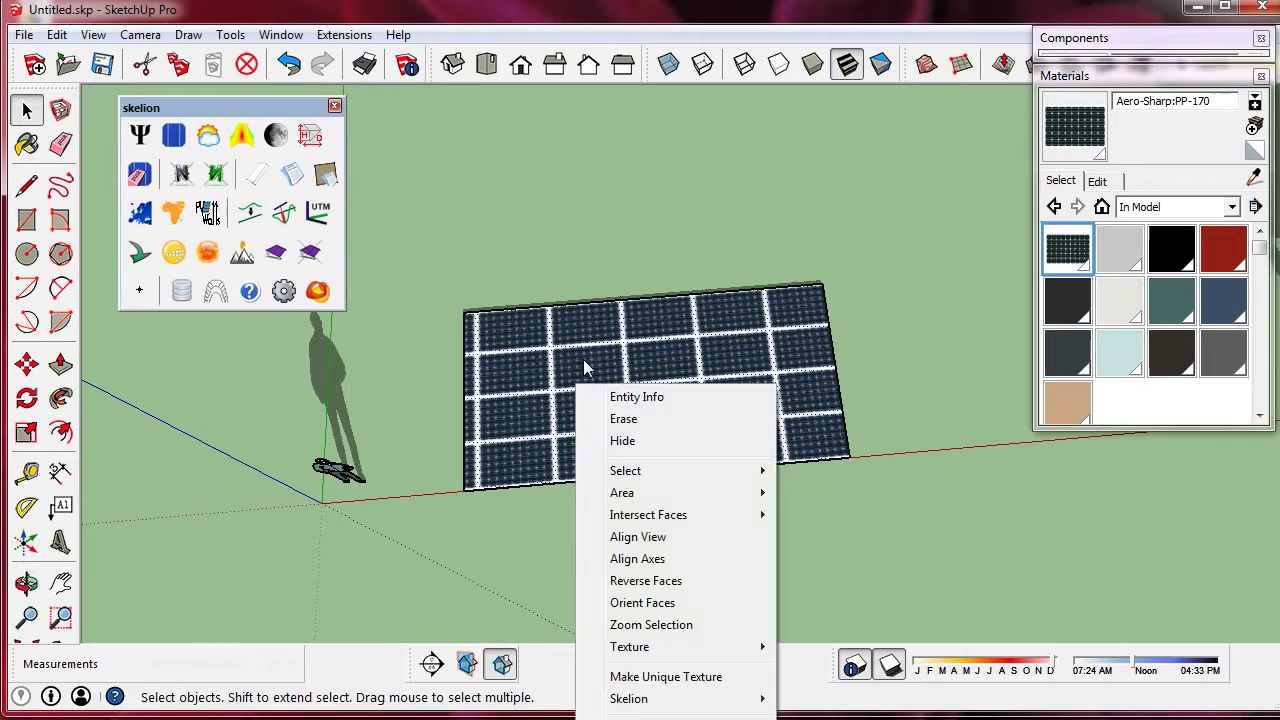
{"action": "mouse_move", "coordinate": [700, 647]}
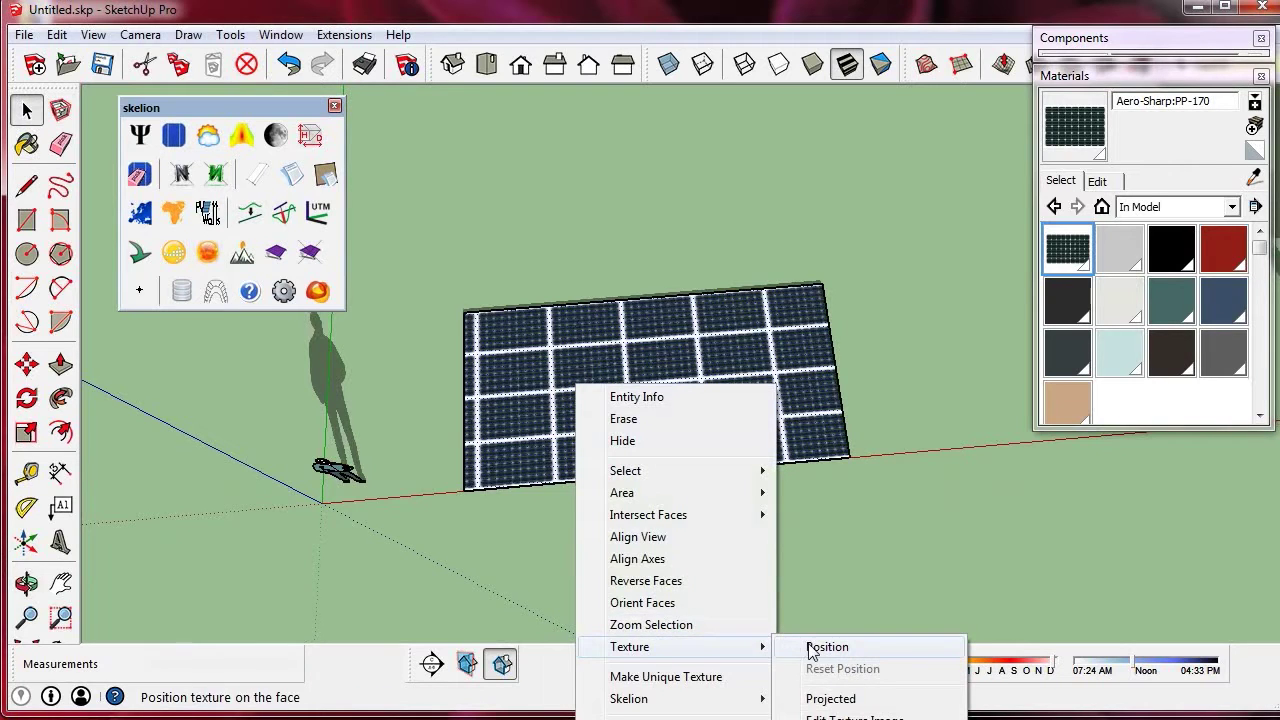
{"action": "left_click", "coordinate": [808, 647]}
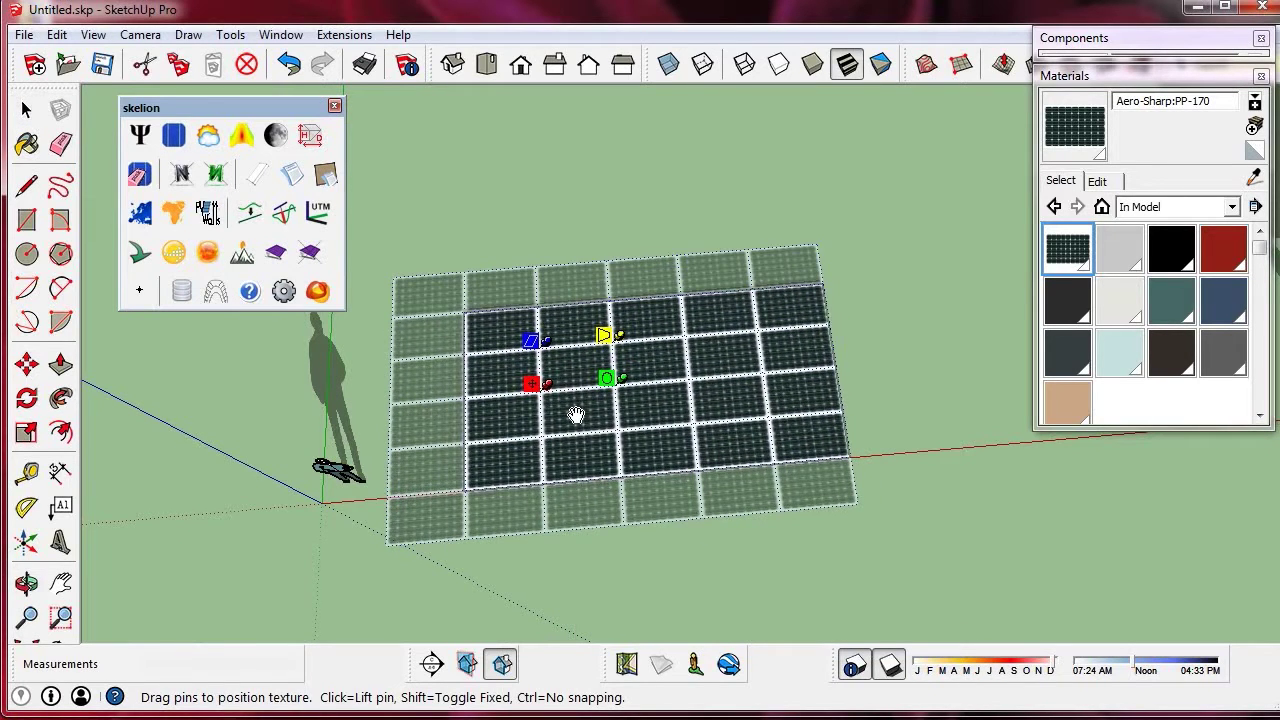
{"action": "left_click_drag", "start_coordinate": [578, 415], "coordinate": [576, 421]}
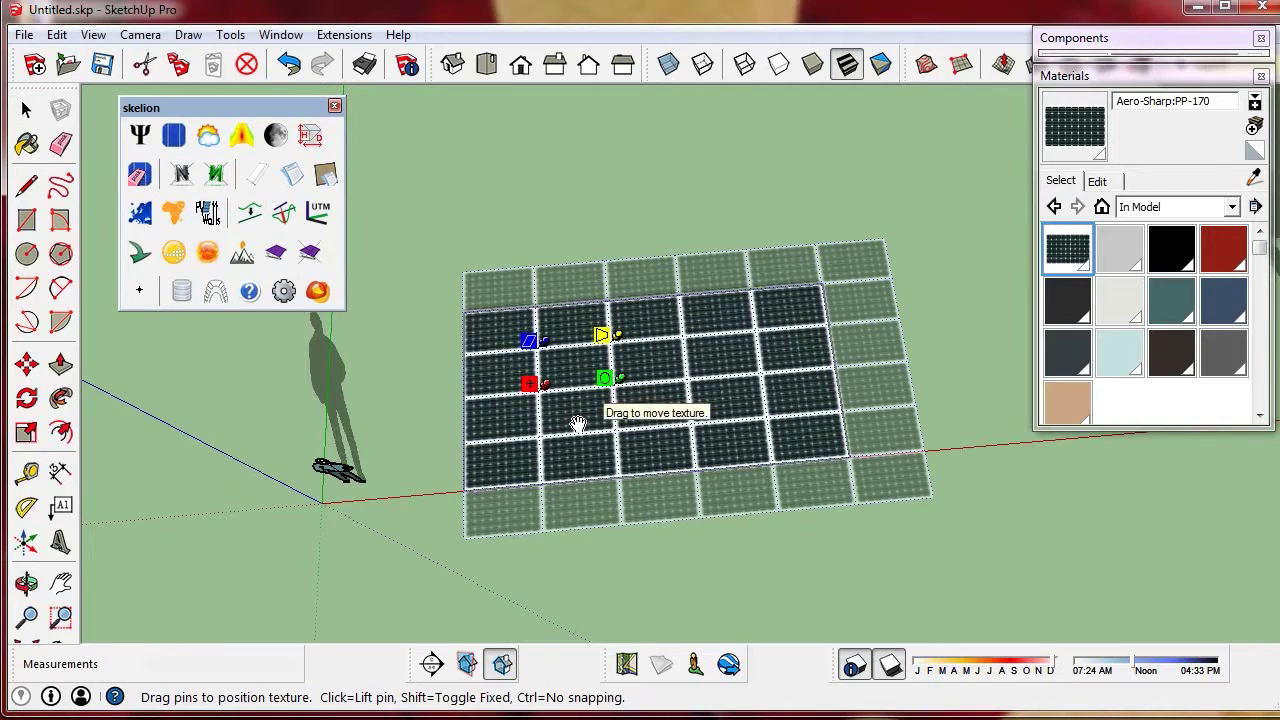
{"action": "left_click", "coordinate": [26, 109]}
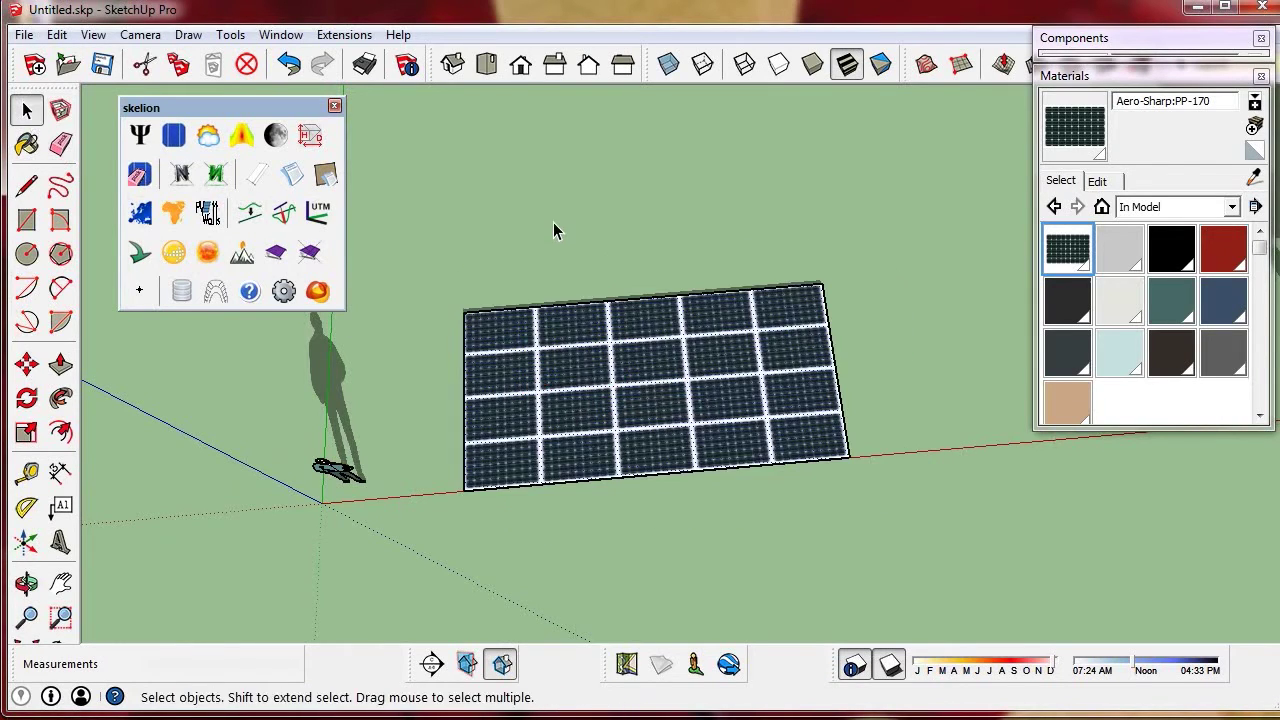
{"action": "scroll", "coordinate": [522, 275], "scroll_direction": "down", "scroll_amount": 3}
Make the textured panel into a component with the default name Component#1
{"action": "left_click", "coordinate": [505, 320]}
{"action": "right_click", "coordinate": [562, 333]}
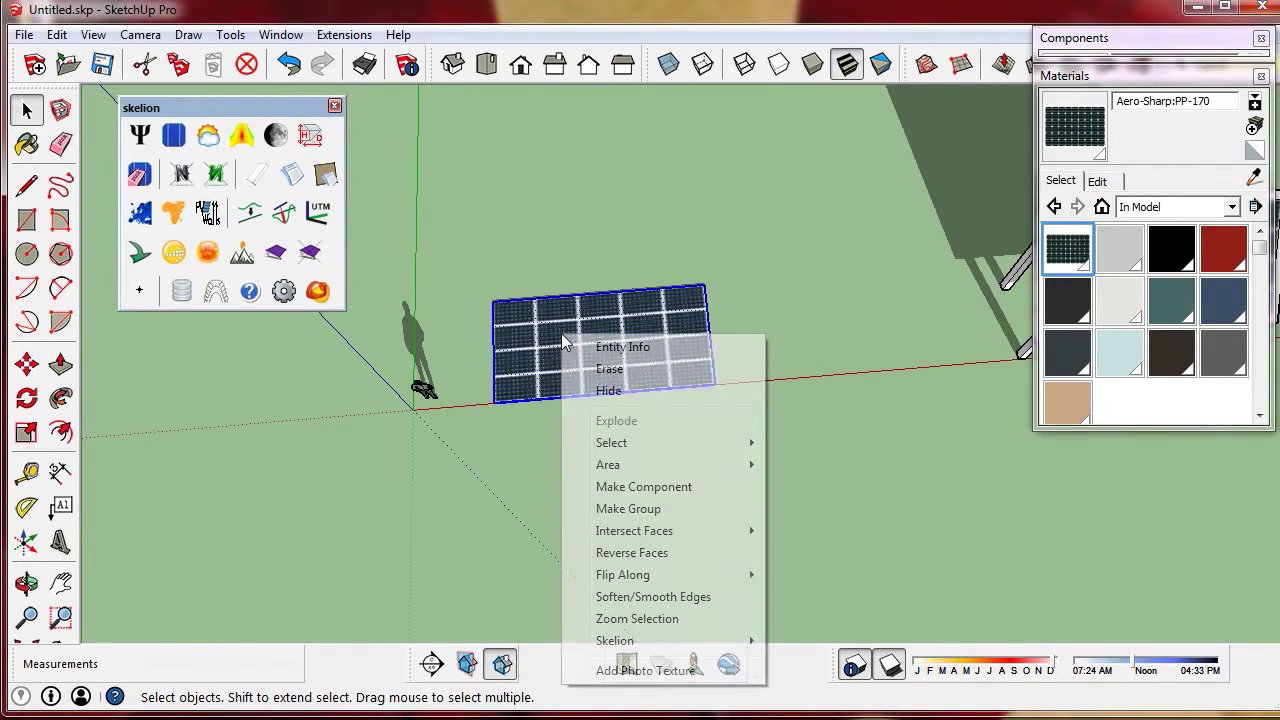
{"action": "left_click", "coordinate": [644, 486]}
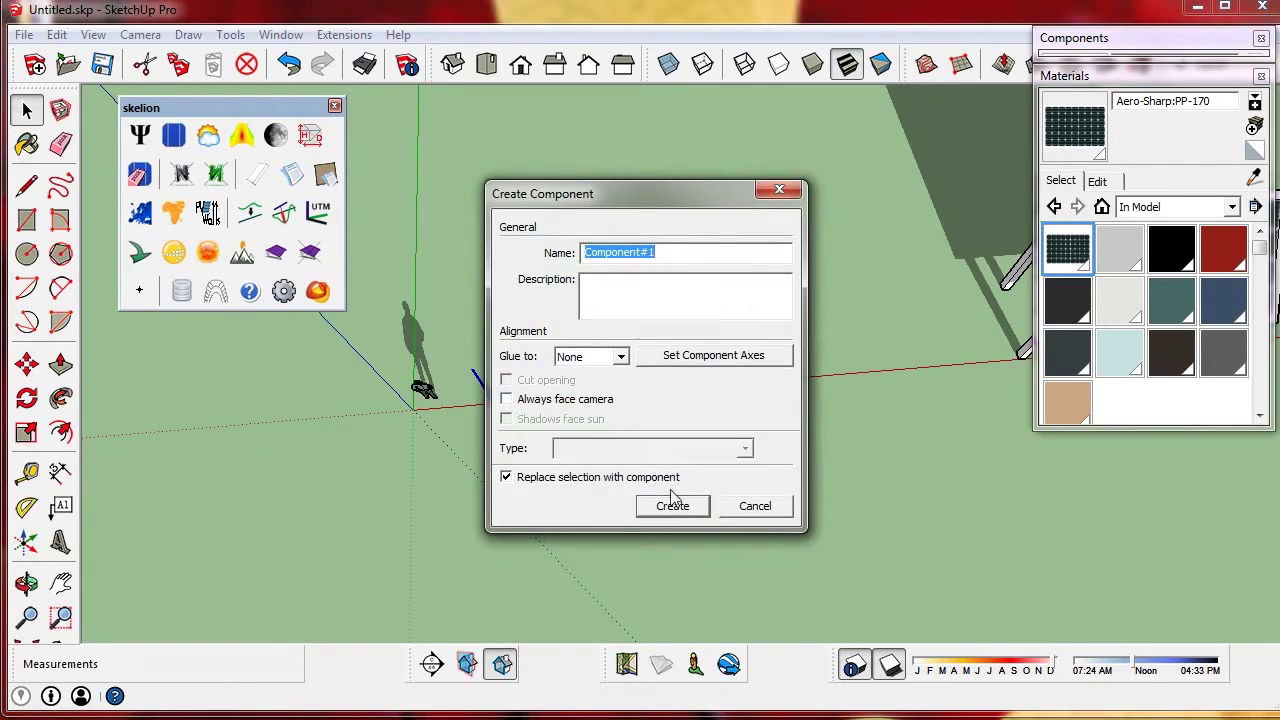
{"action": "left_click", "coordinate": [671, 503]}
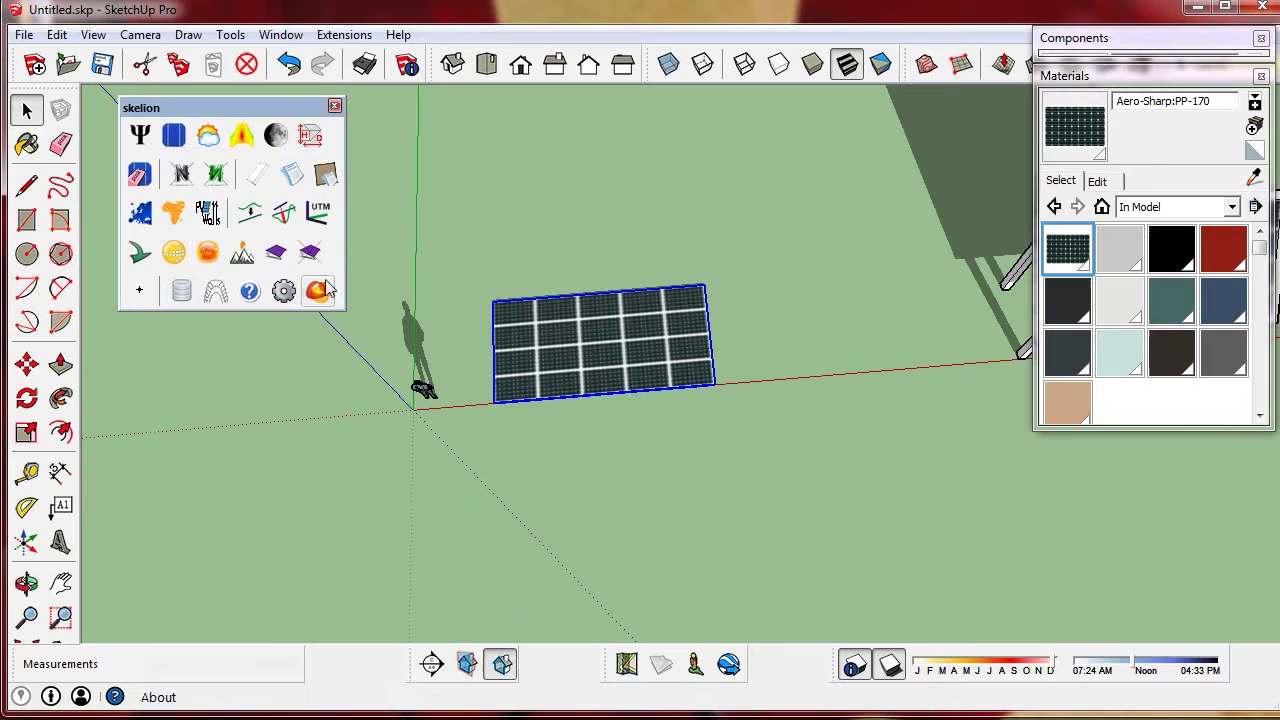
Convert Component#1 to a Skelion component with power 2000 W and weight 40 kg
{"action": "left_click", "coordinate": [276, 254]}
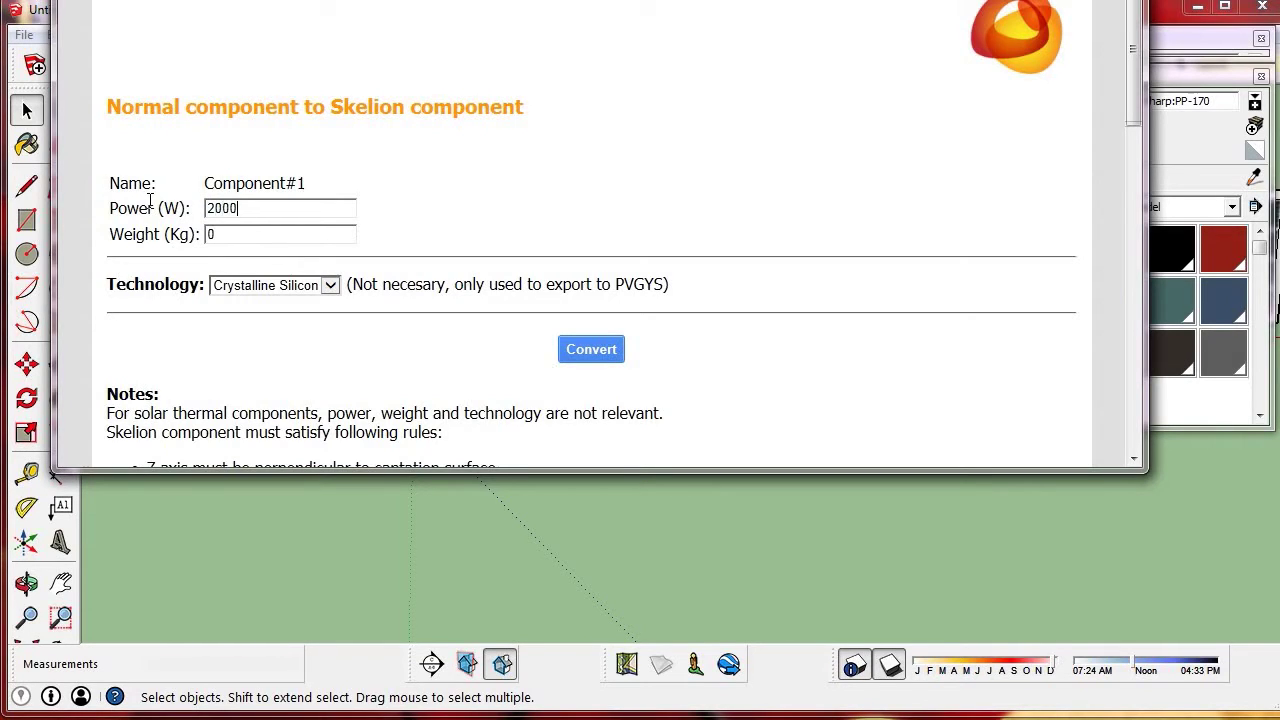
{"action": "key", "text": "Tab"}
{"action": "left_click", "coordinate": [592, 352]}
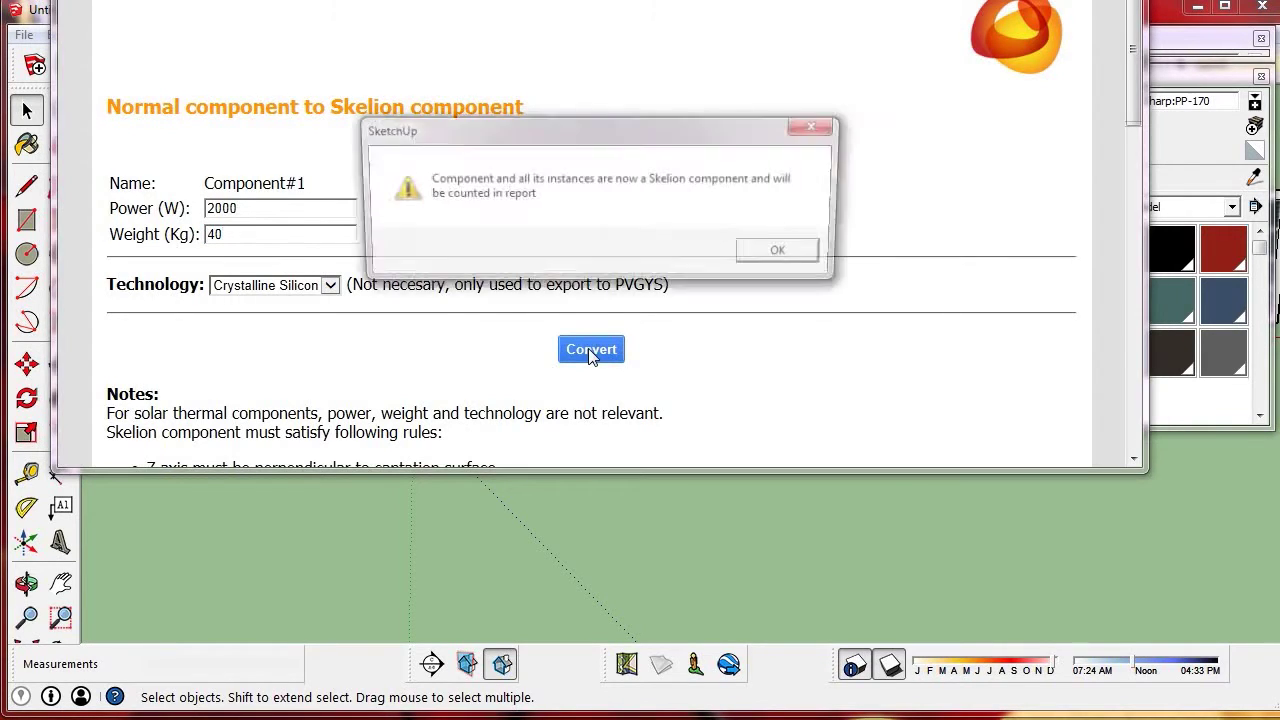
{"action": "left_click", "coordinate": [787, 255]}
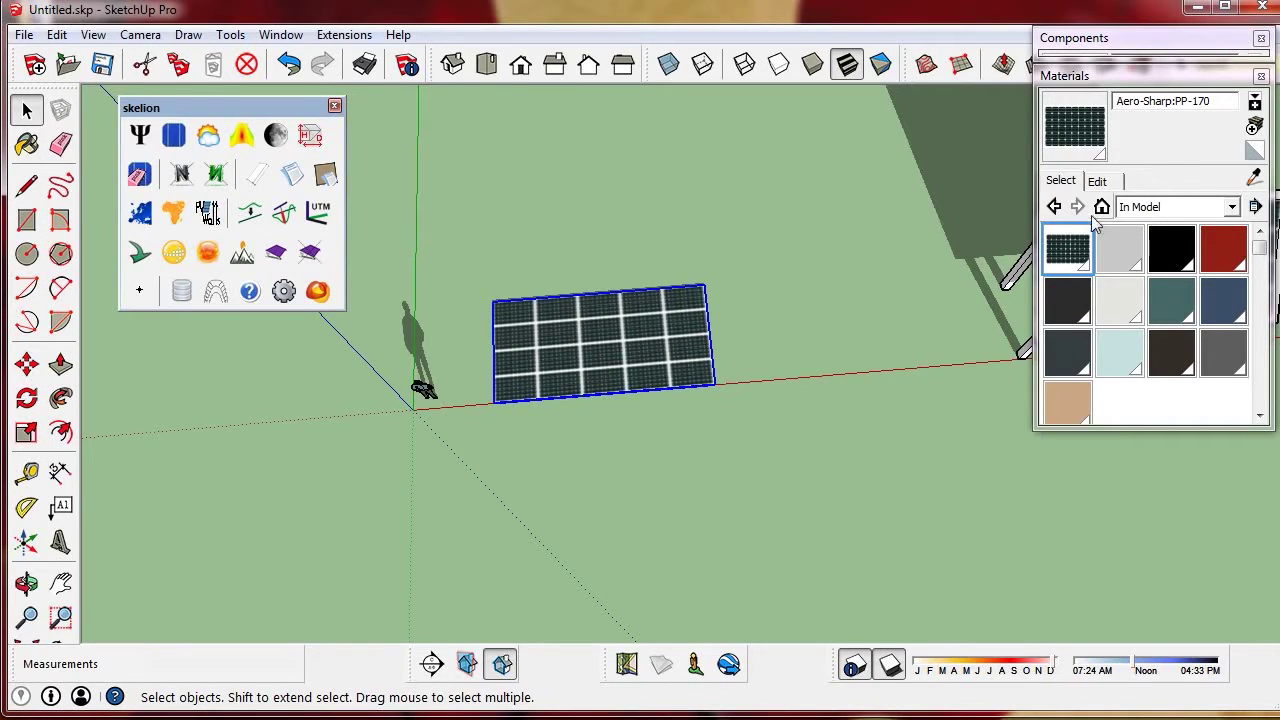
{"action": "left_click", "coordinate": [1130, 38]}
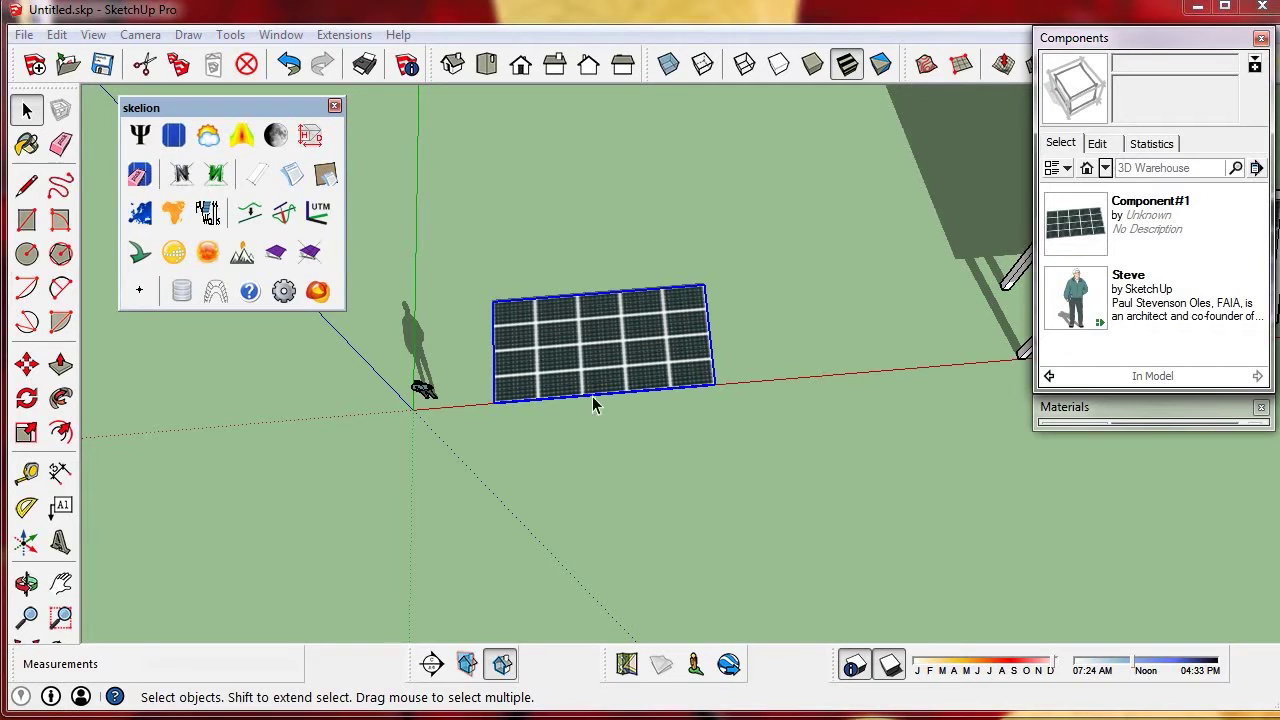
Fill the white rectangular face with rows of Component#1 panels via Skelion's Insert in one face
{"action": "middle_click_drag", "start_coordinate": [837, 466], "coordinate": [791, 220]}
{"action": "left_click", "coordinate": [760, 243]}
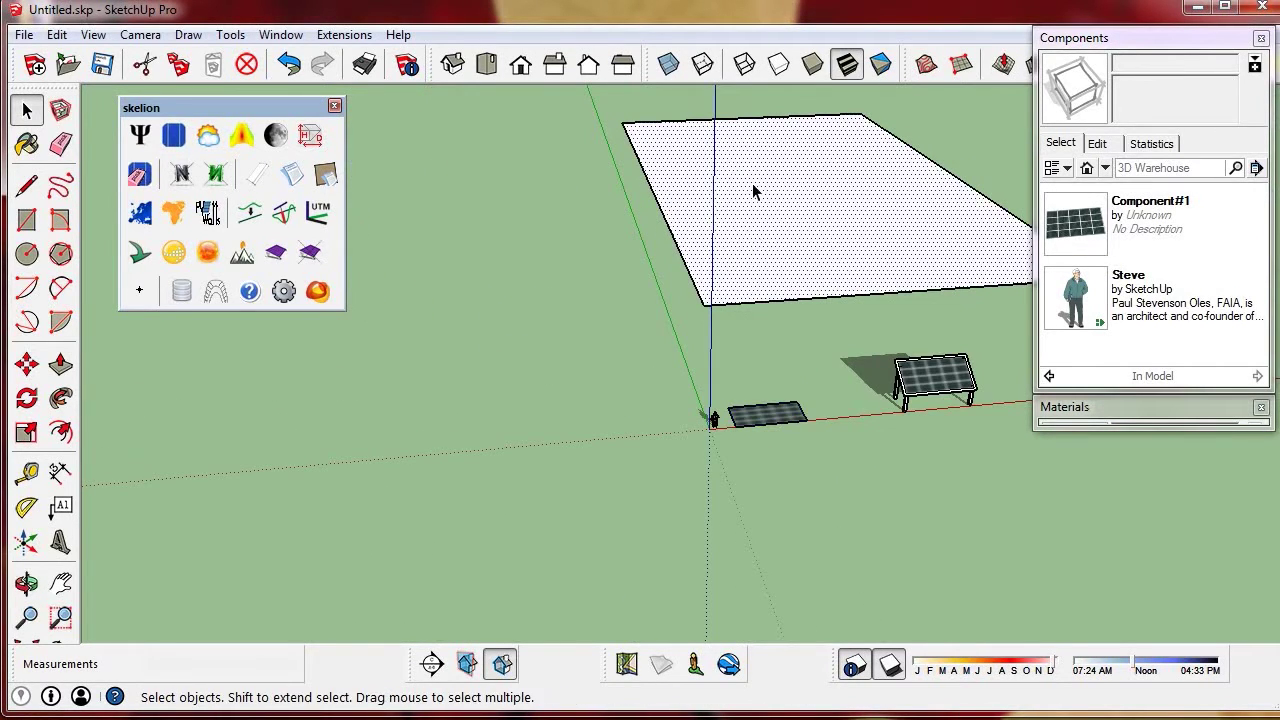
{"action": "left_click", "coordinate": [173, 135]}
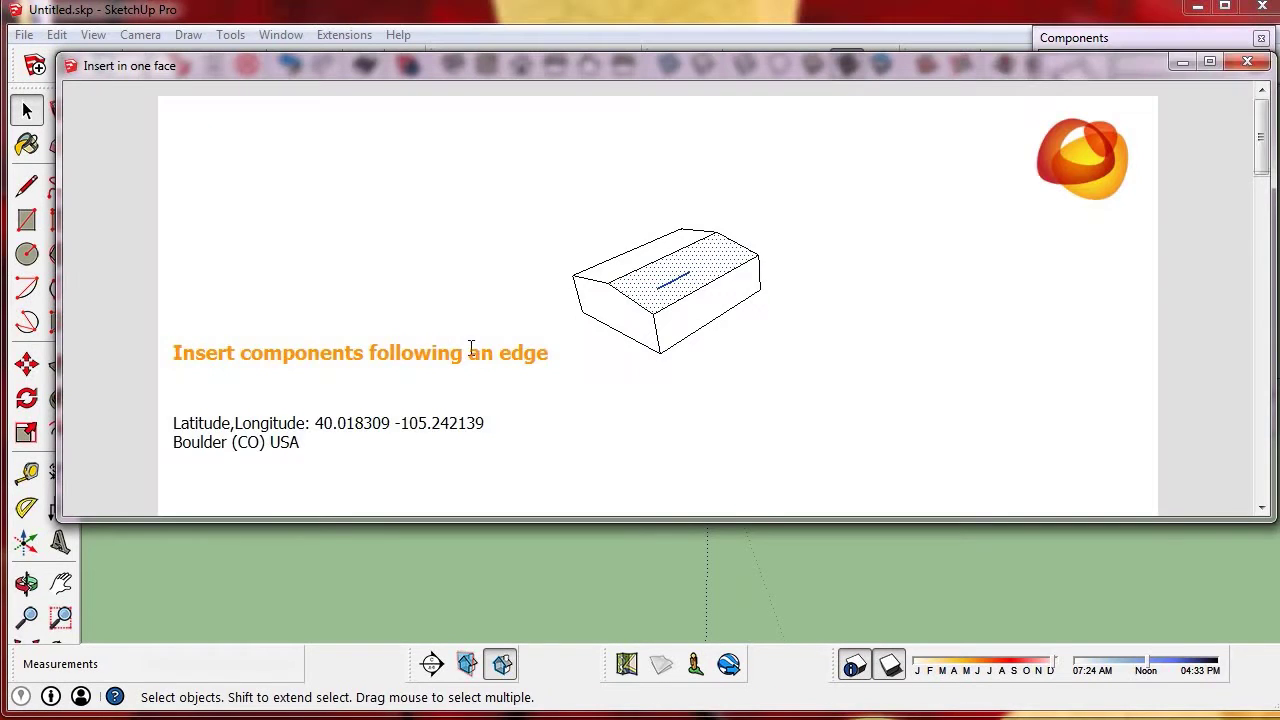
{"action": "scroll", "coordinate": [518, 357], "scroll_direction": "down", "scroll_amount": 3}
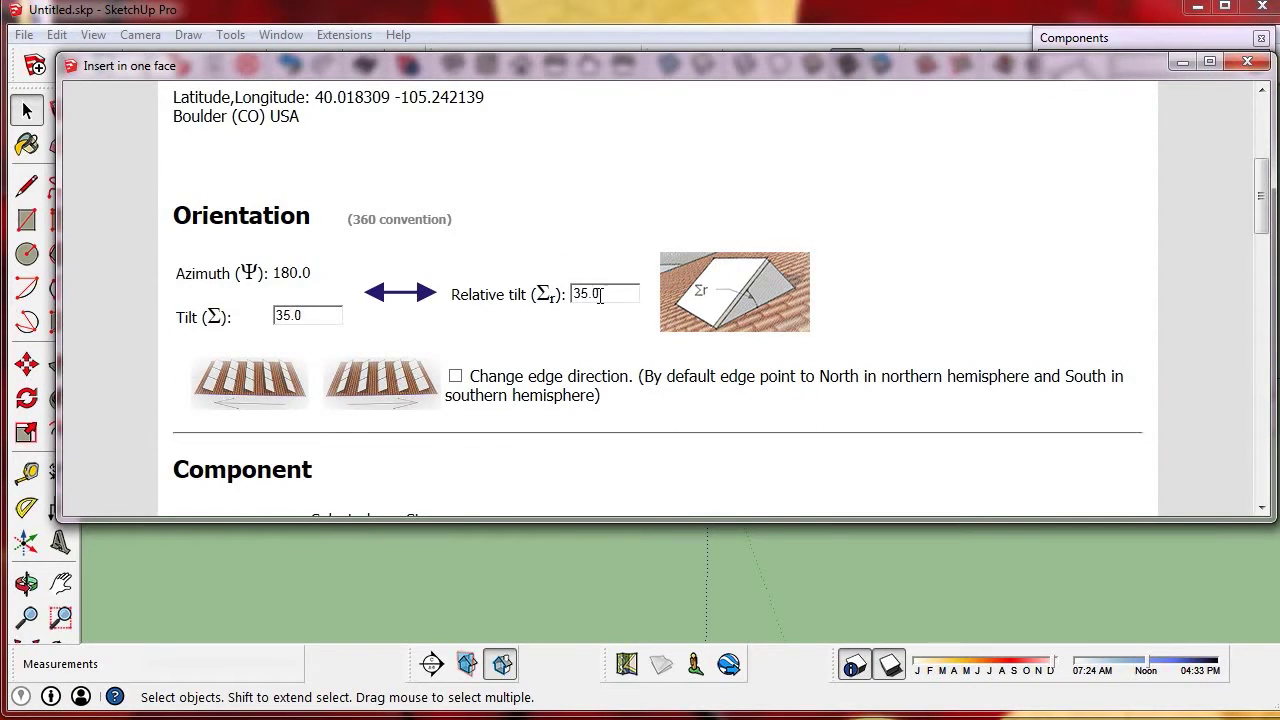
{"action": "scroll", "coordinate": [589, 380], "scroll_direction": "down", "scroll_amount": 5}
{"action": "left_click", "coordinate": [662, 180]}
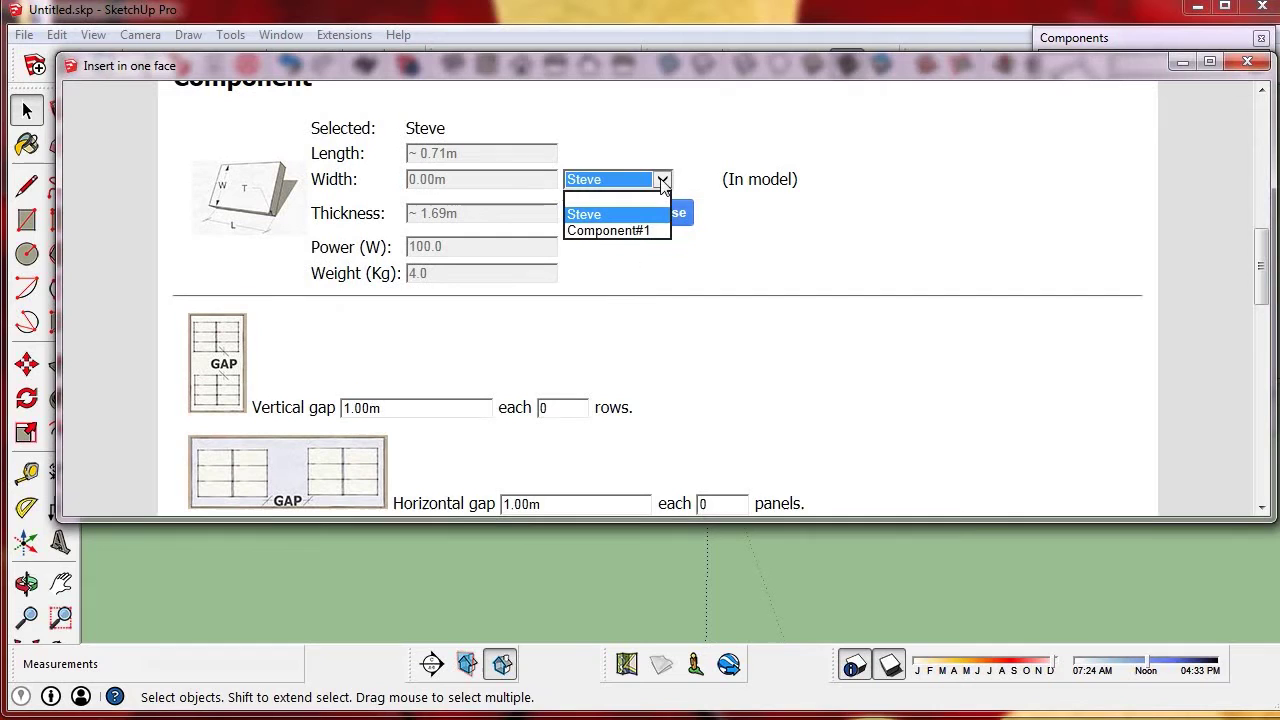
{"action": "left_click", "coordinate": [636, 230]}
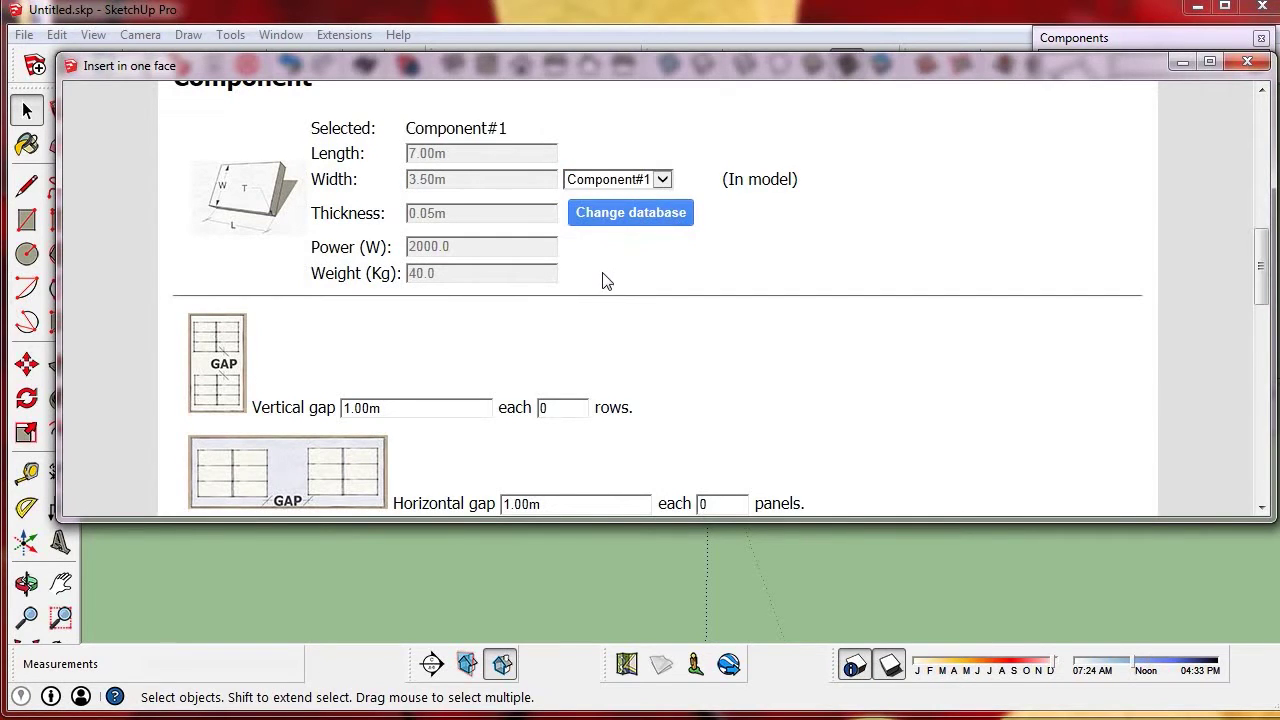
{"action": "scroll", "coordinate": [603, 284], "scroll_direction": "down", "scroll_amount": 5}
{"action": "scroll", "coordinate": [603, 284], "scroll_direction": "down", "scroll_amount": 5}
{"action": "left_click", "coordinate": [618, 321]}
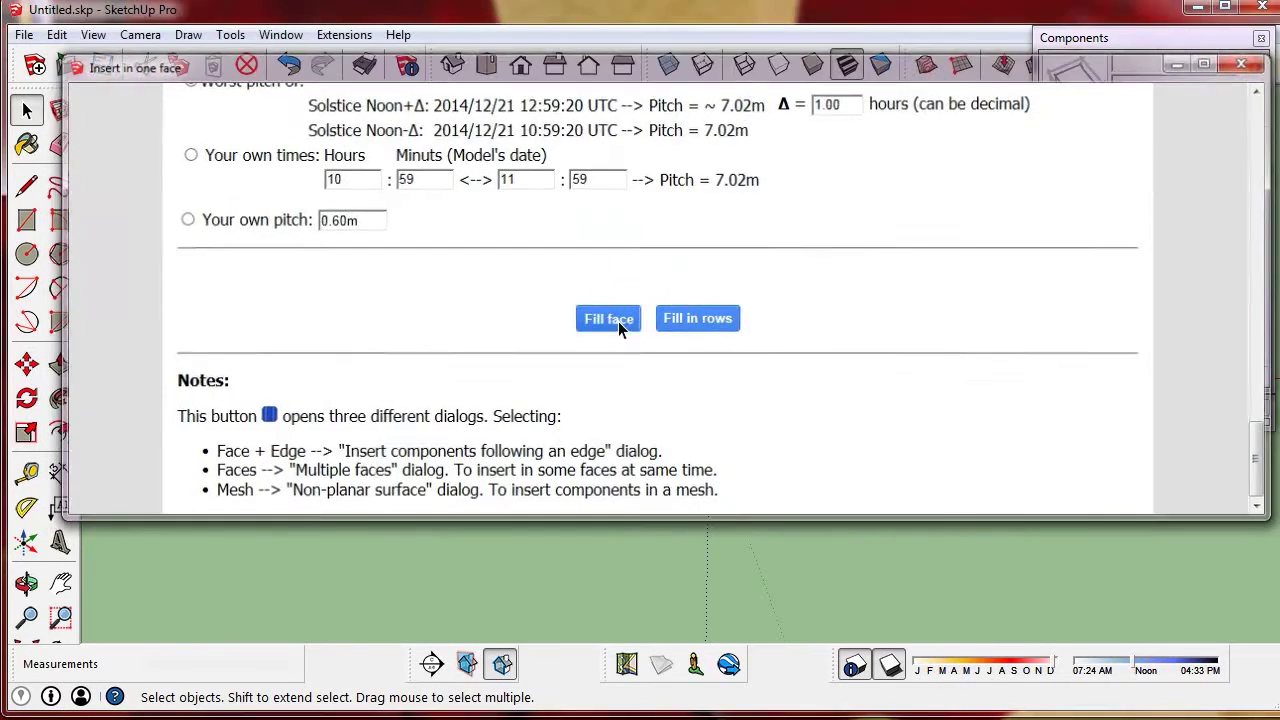
Inspect the new panel array by opening its group, picking one panel, then the whole array
{"action": "middle_click_drag", "start_coordinate": [840, 280], "coordinate": [640, 352]}
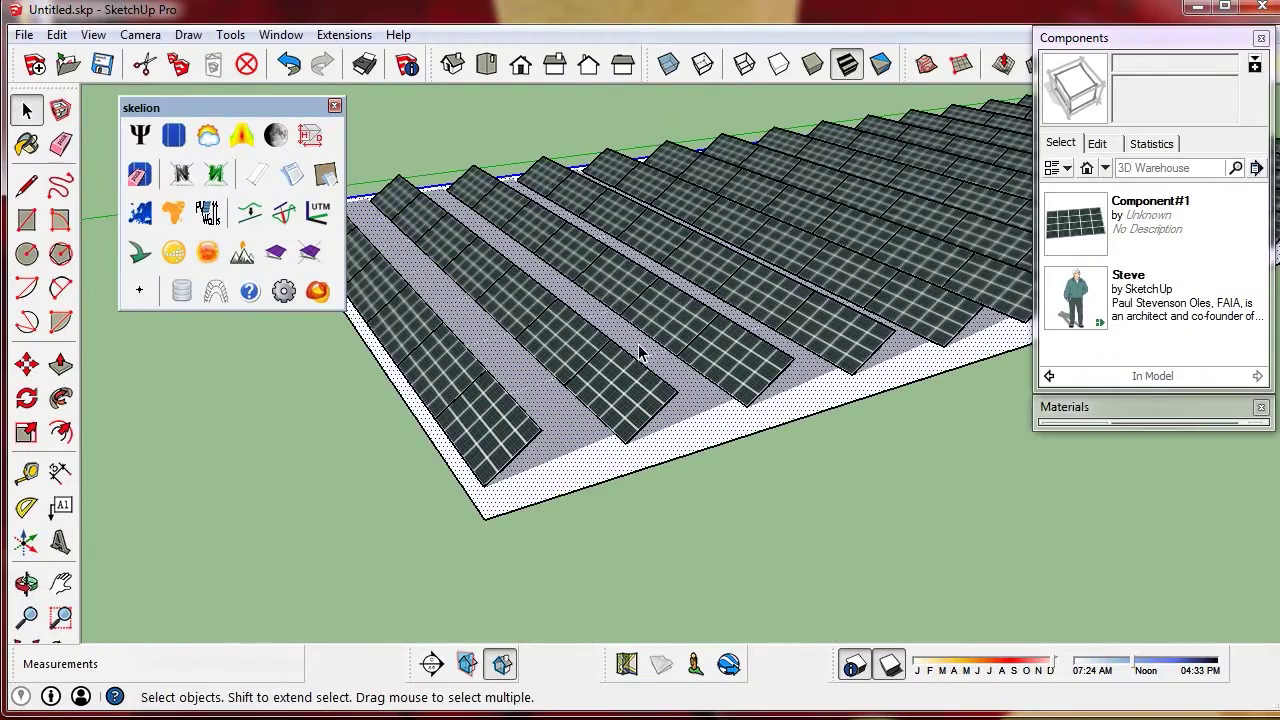
{"action": "double_click", "coordinate": [510, 452]}
{"action": "left_click", "coordinate": [512, 447]}
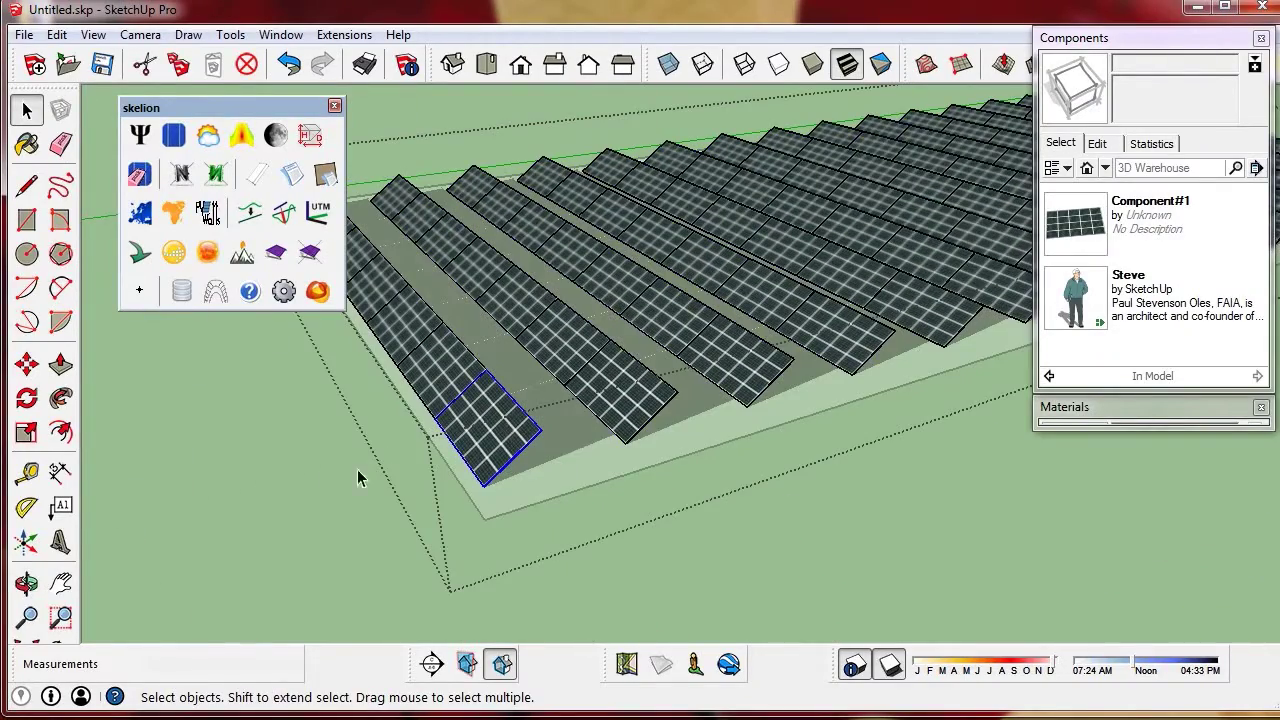
{"action": "scroll", "coordinate": [320, 471], "scroll_direction": "down", "scroll_amount": 10}
{"action": "middle_click_drag", "start_coordinate": [309, 486], "coordinate": [843, 320]}
{"action": "left_click", "coordinate": [660, 410]}
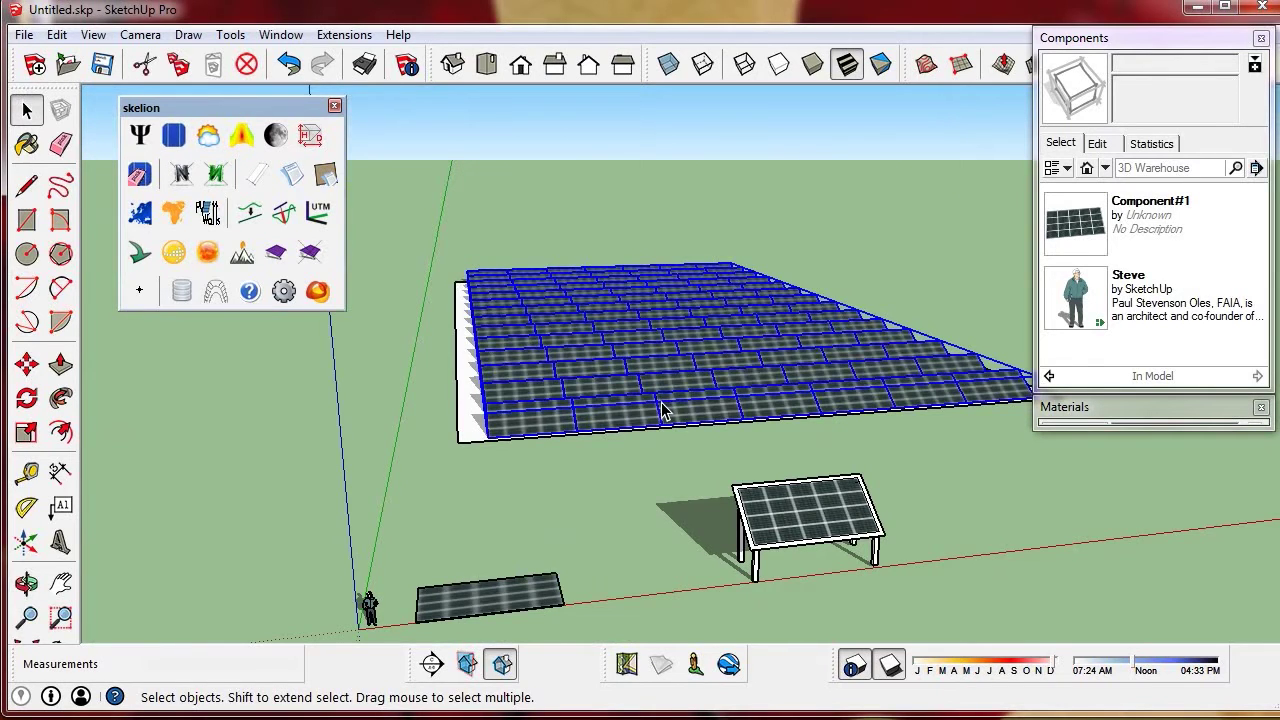
Undo the panel fill, then select the tilted panel table and make it Component#2
{"action": "key", "text": "ctrl+z"}
{"action": "middle_click_drag", "start_coordinate": [663, 409], "coordinate": [808, 128]}
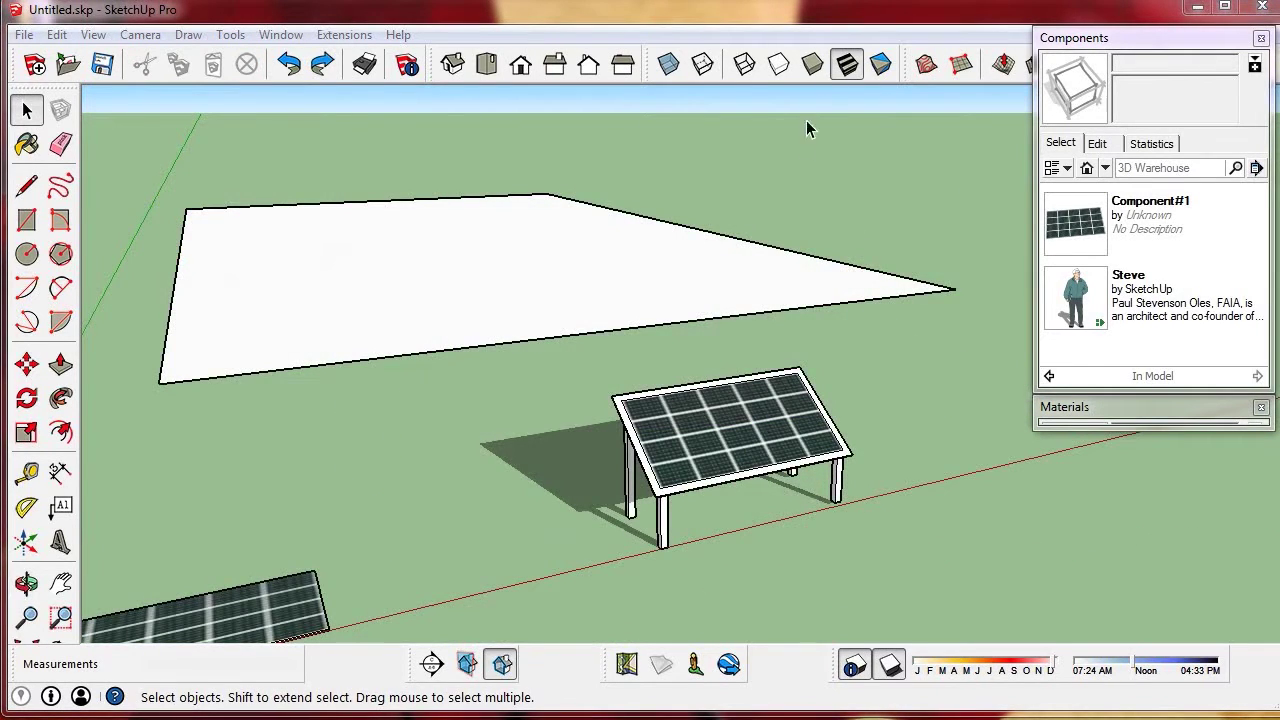
{"action": "left_click_drag", "start_coordinate": [536, 362], "coordinate": [910, 580]}
{"action": "right_click", "coordinate": [739, 421]}
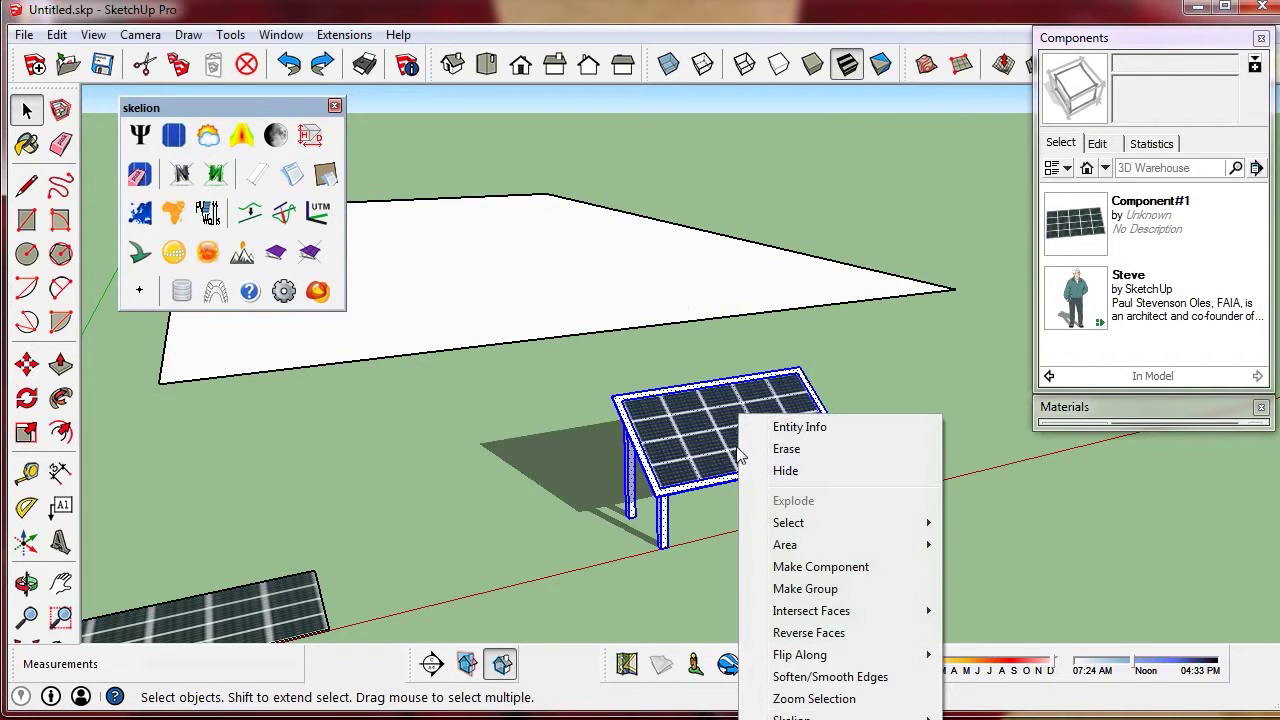
{"action": "left_click", "coordinate": [800, 567]}
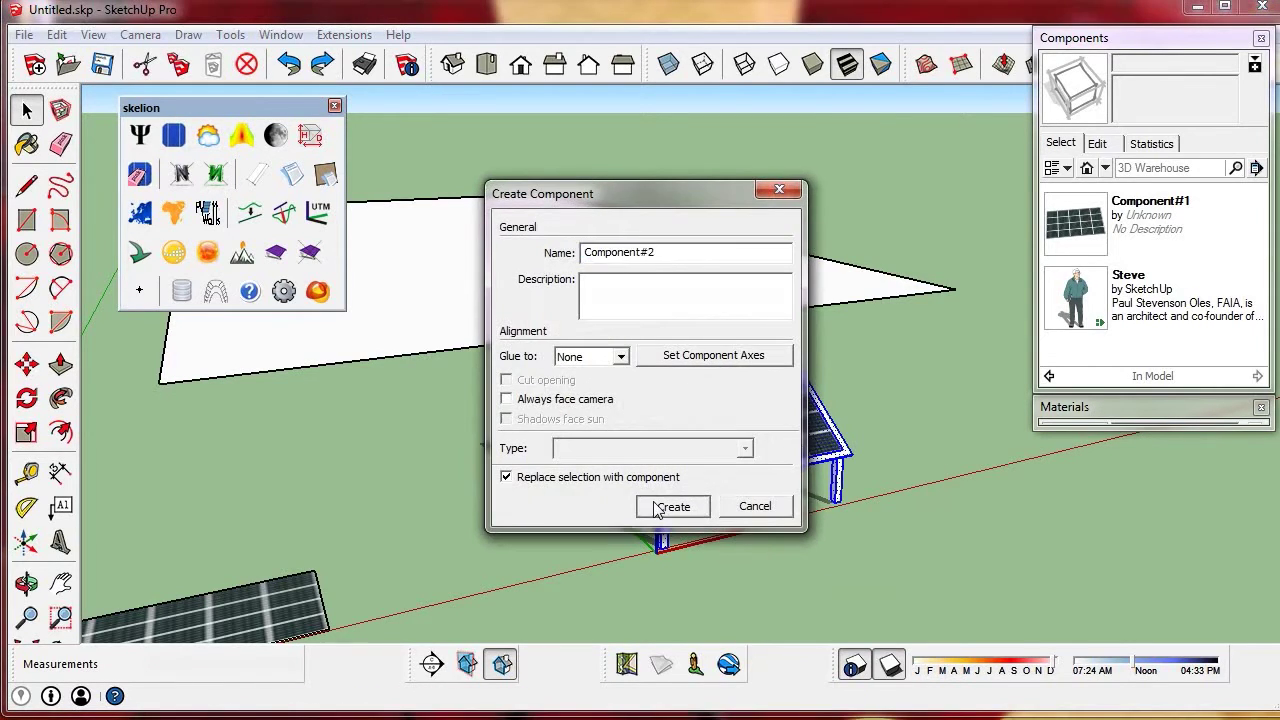
{"action": "left_click", "coordinate": [660, 508]}
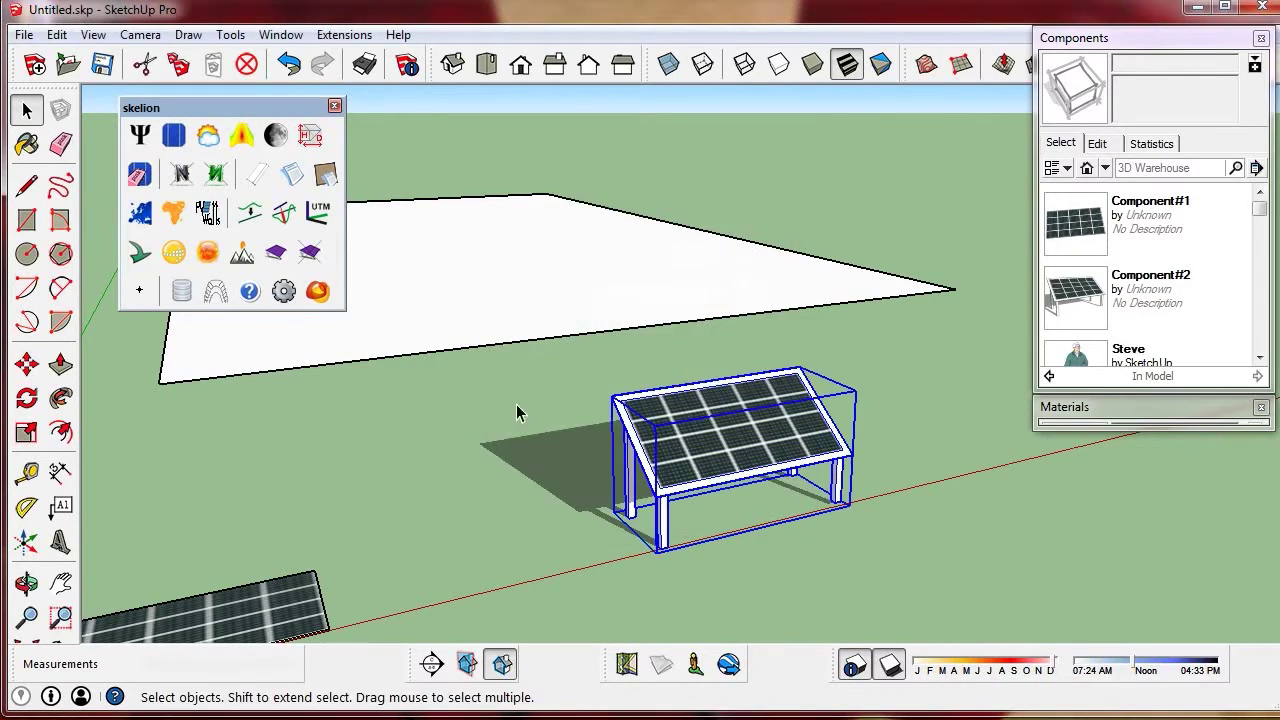
Convert Component#2 to a Skelion component with power 20000 W and weight 4 kg
{"action": "left_click", "coordinate": [276, 255]}
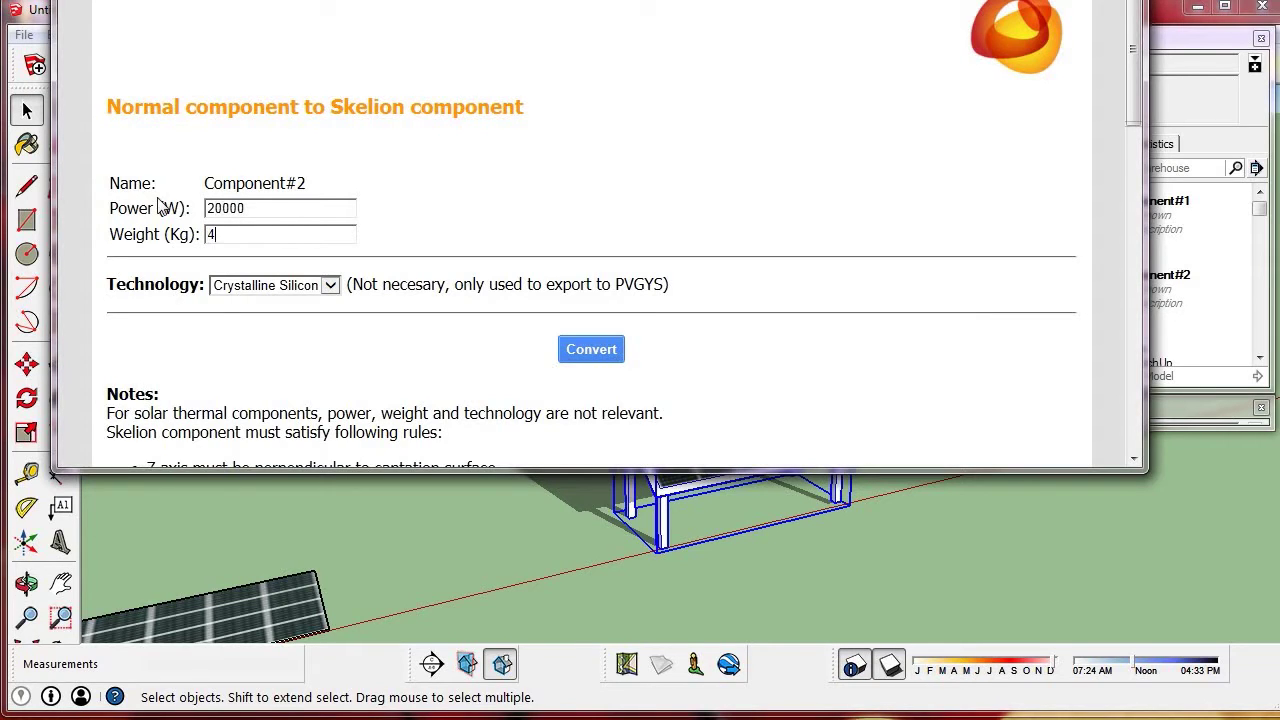
{"action": "left_click", "coordinate": [575, 348]}
{"action": "left_click", "coordinate": [775, 255]}
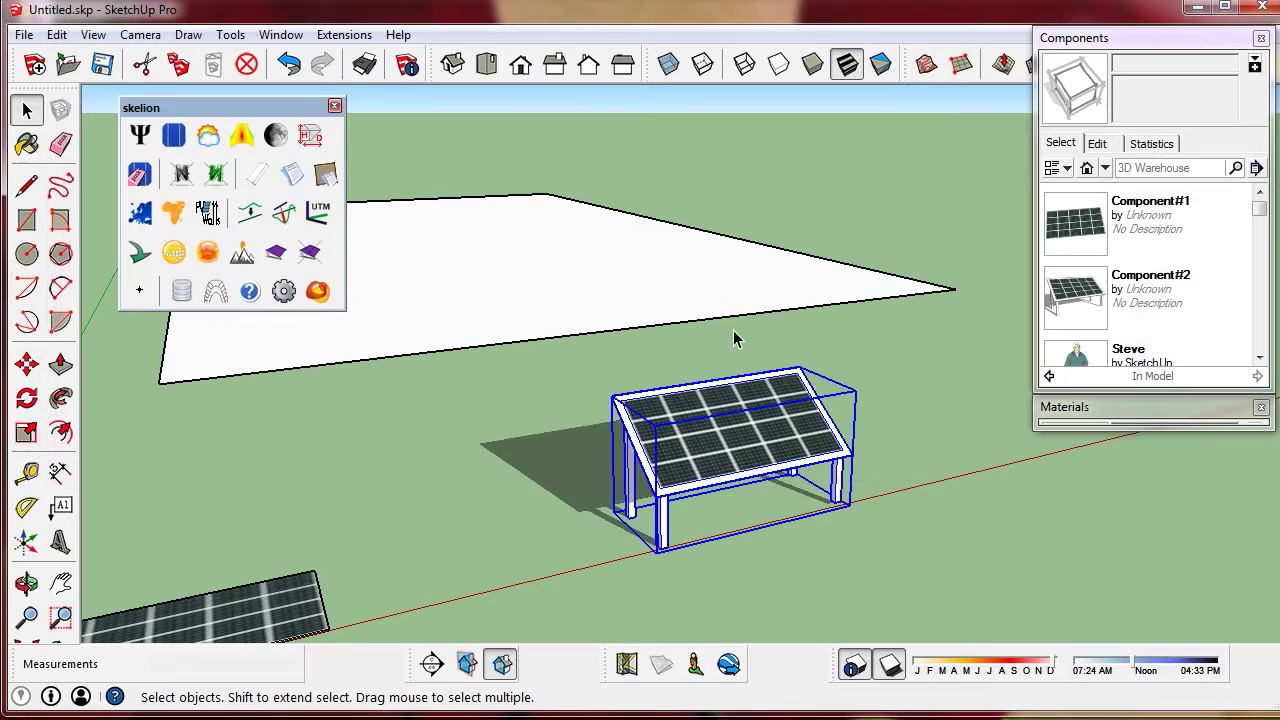
Open Component#2 and place its axes at the panel's corner, setting red and green directions
{"action": "double_click", "coordinate": [668, 432]}
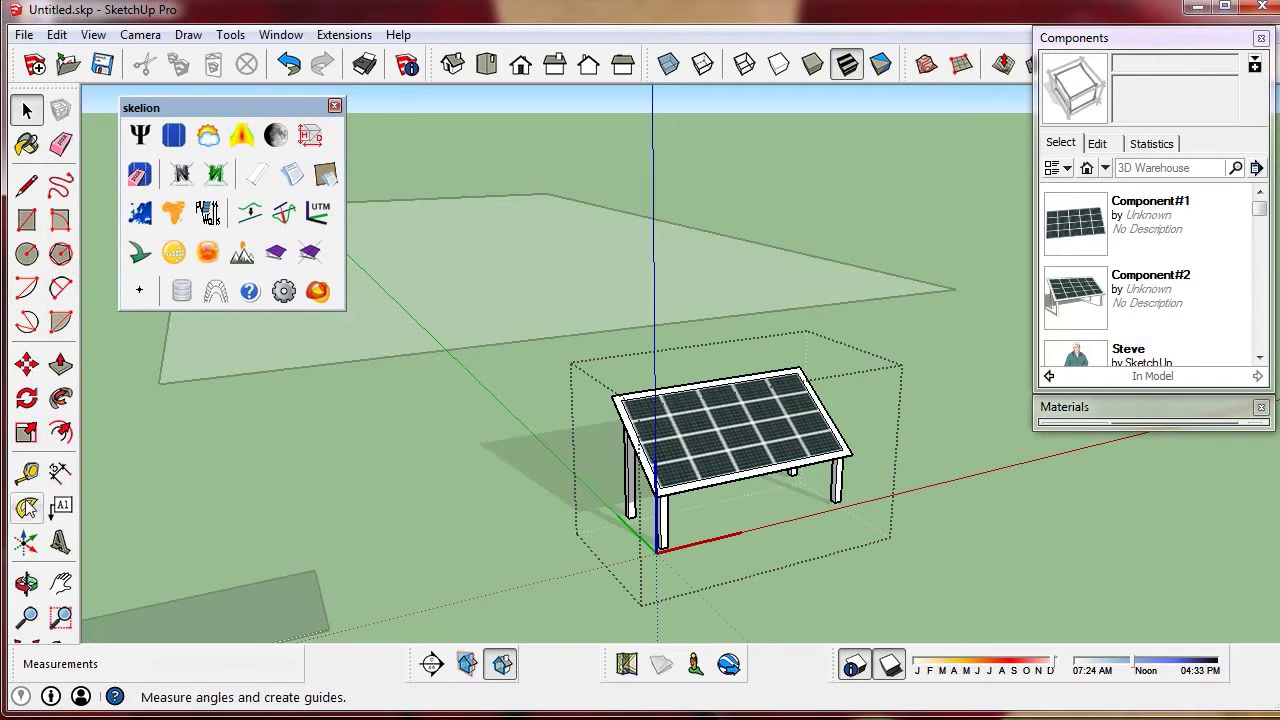
{"action": "left_click", "coordinate": [27, 542]}
{"action": "scroll", "coordinate": [665, 505], "scroll_direction": "up", "scroll_amount": 4}
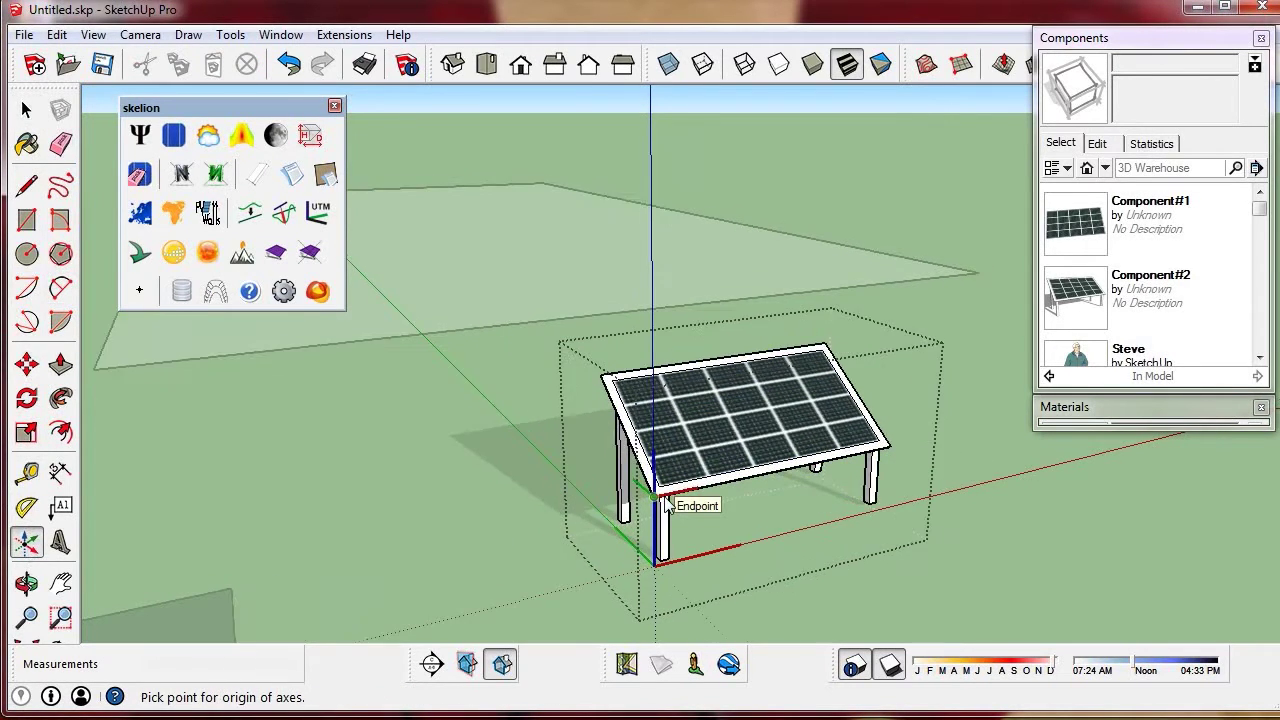
{"action": "scroll", "coordinate": [665, 505], "scroll_direction": "up", "scroll_amount": 2}
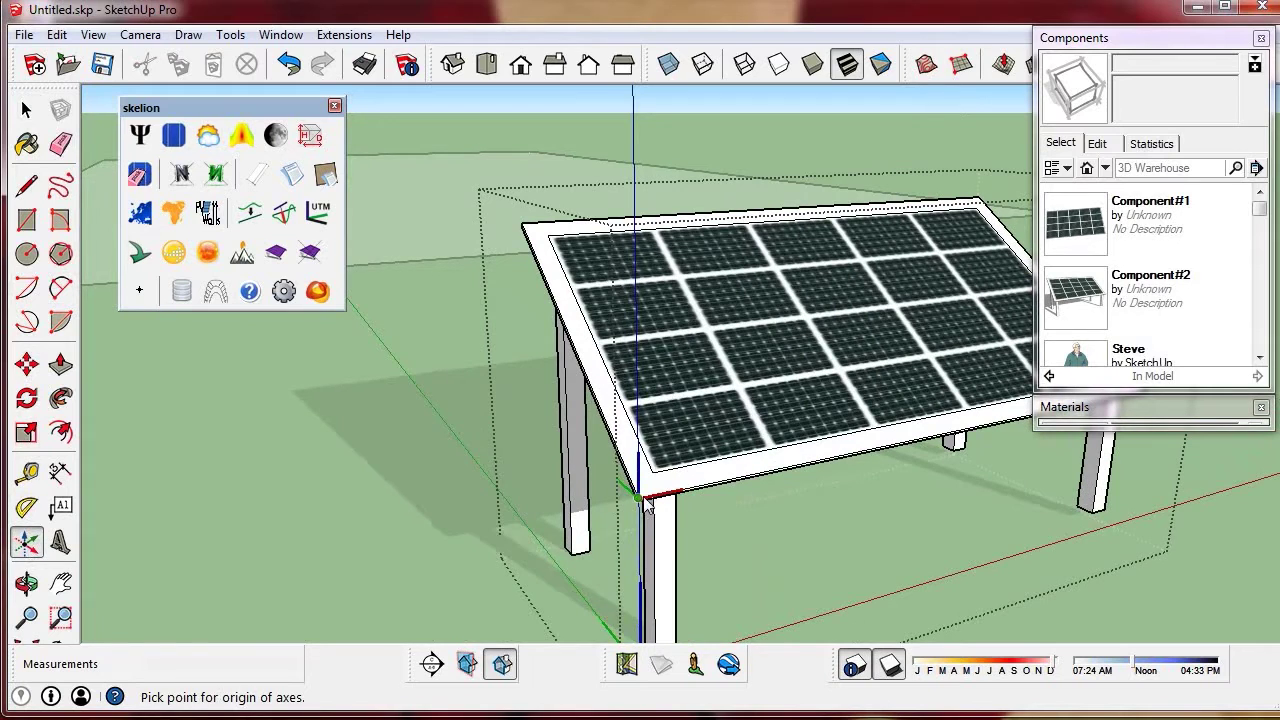
{"action": "left_click", "coordinate": [642, 495]}
{"action": "left_click", "coordinate": [686, 497]}
{"action": "scroll", "coordinate": [686, 497], "scroll_direction": "up", "scroll_amount": 2}
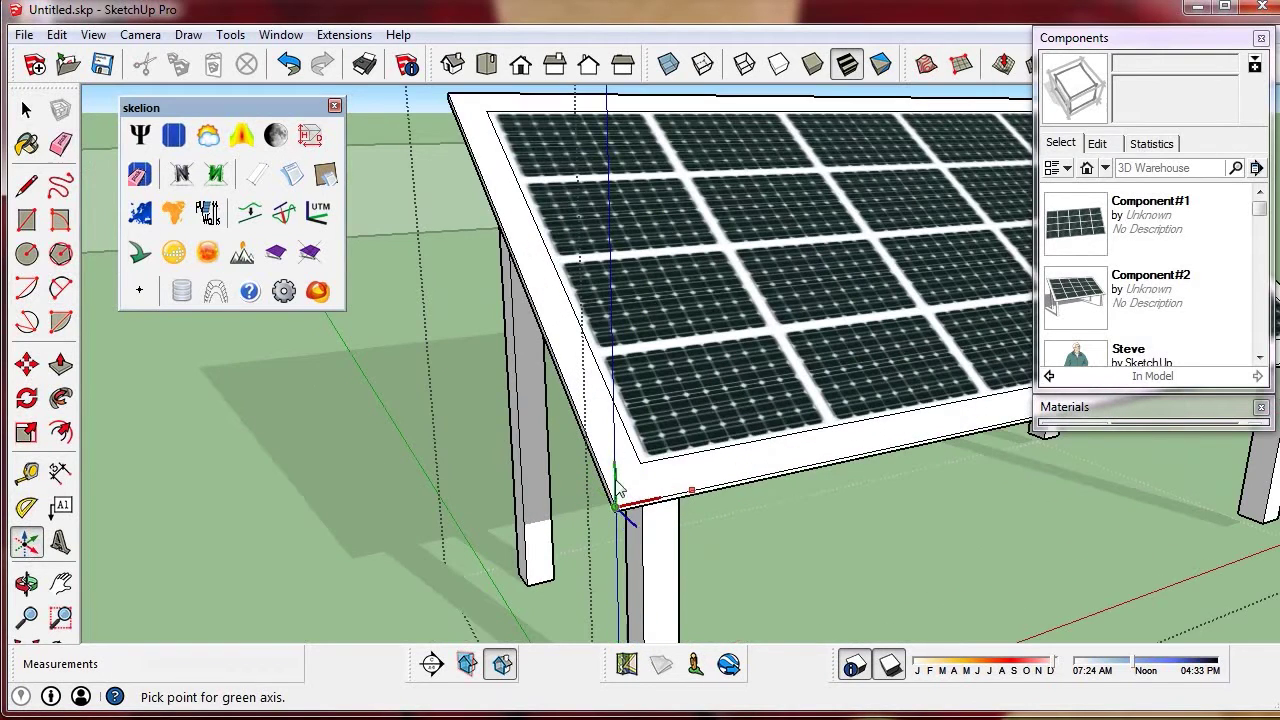
{"action": "left_click", "coordinate": [655, 528]}
Redo the axes with the origin at the front leg's bottom corner and apply them
{"action": "middle_click_drag", "start_coordinate": [655, 528], "coordinate": [620, 440]}
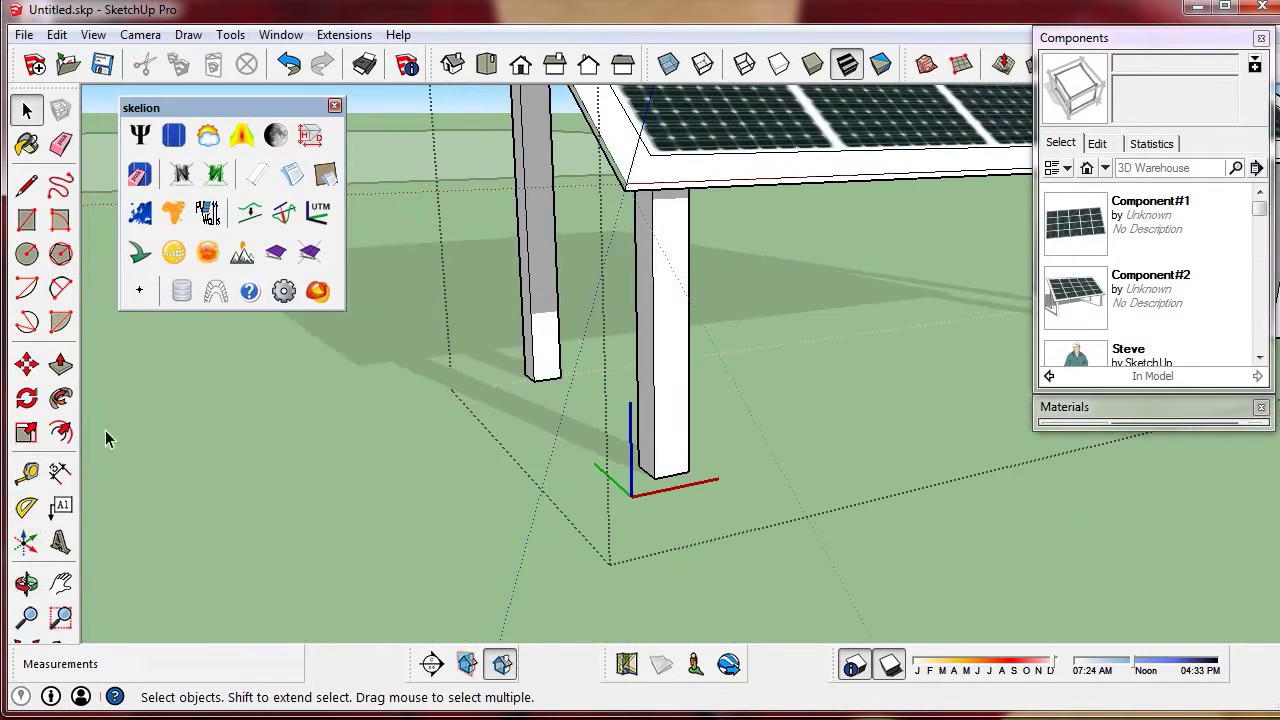
{"action": "left_click", "coordinate": [27, 543]}
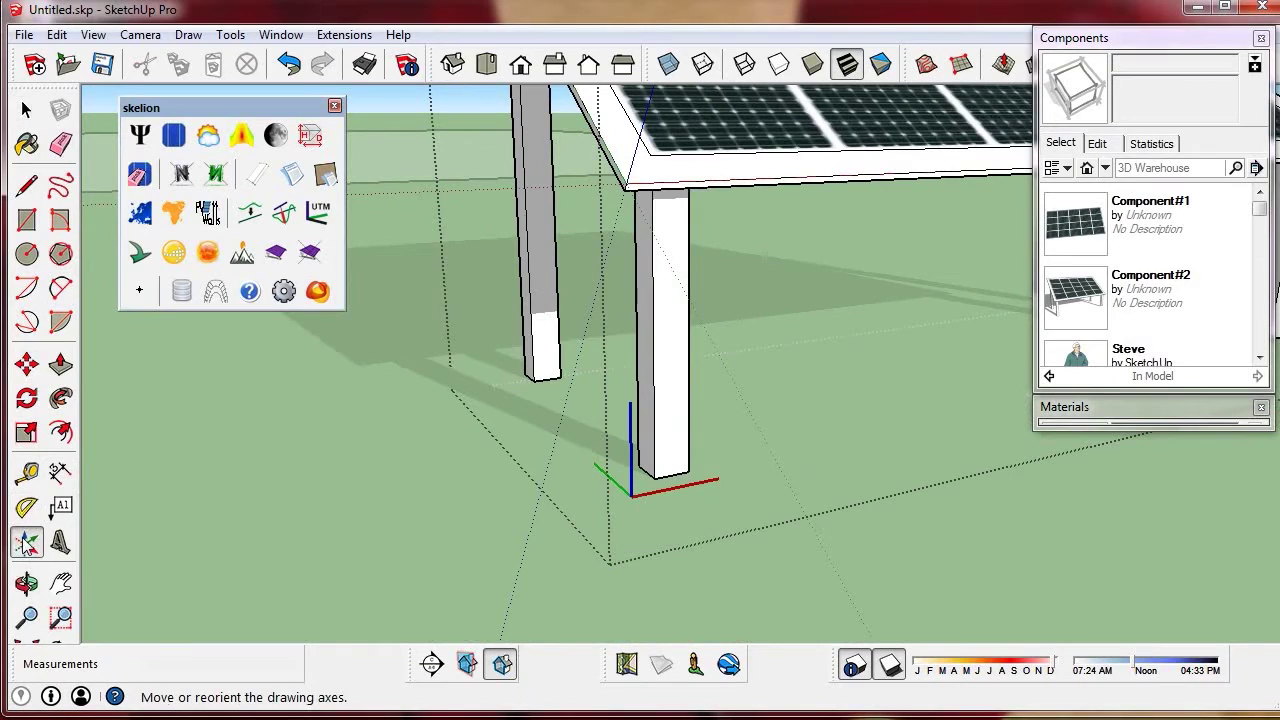
{"action": "left_click", "coordinate": [654, 421]}
{"action": "left_click", "coordinate": [688, 424]}
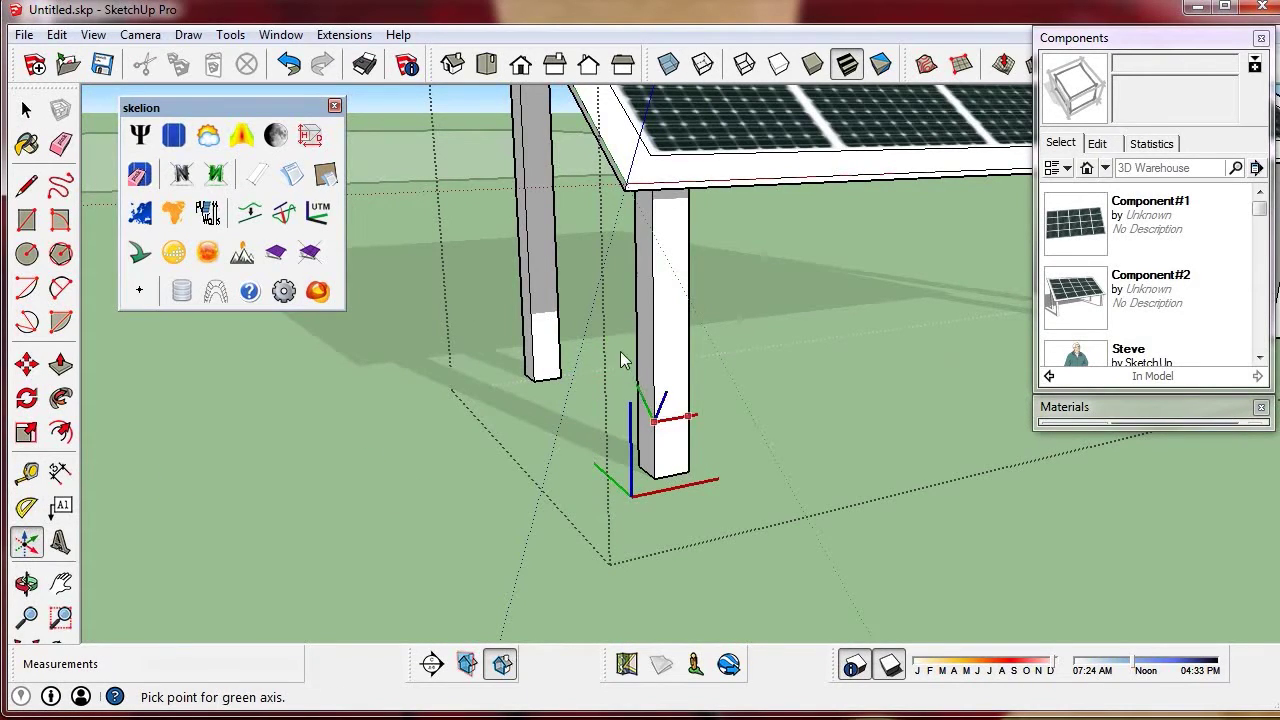
{"action": "left_click", "coordinate": [620, 358]}
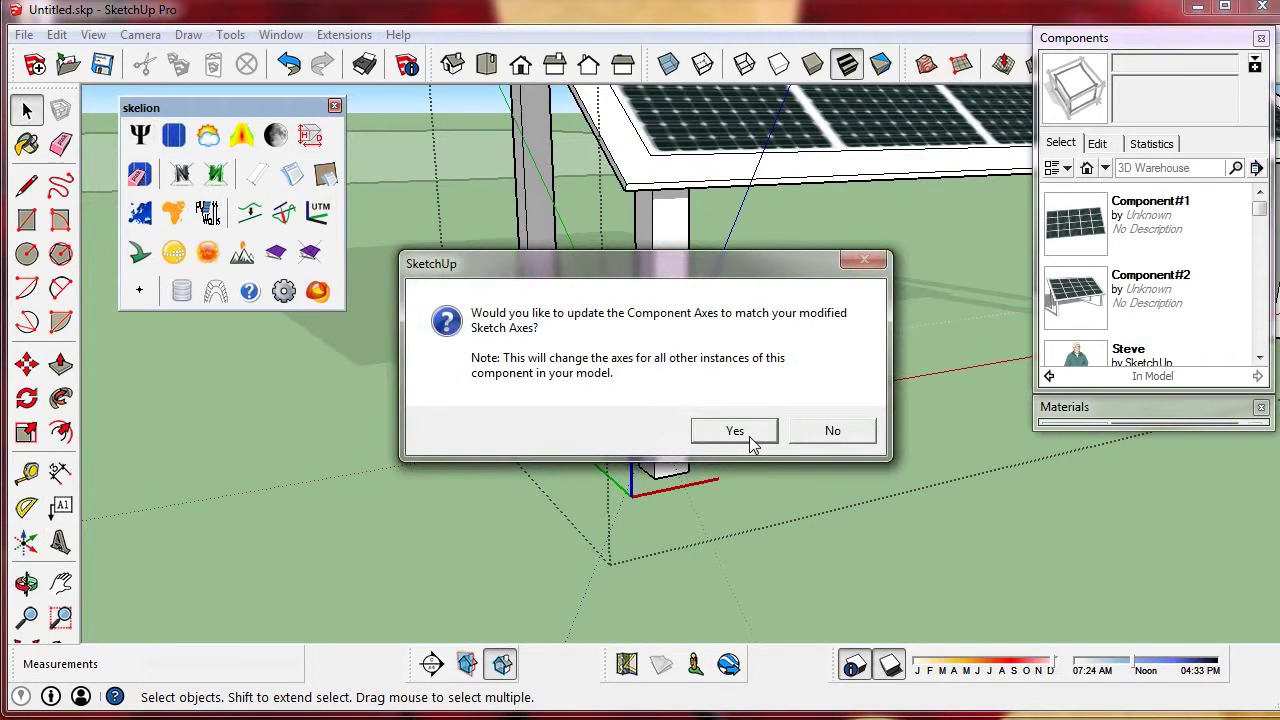
{"action": "left_click", "coordinate": [735, 431]}
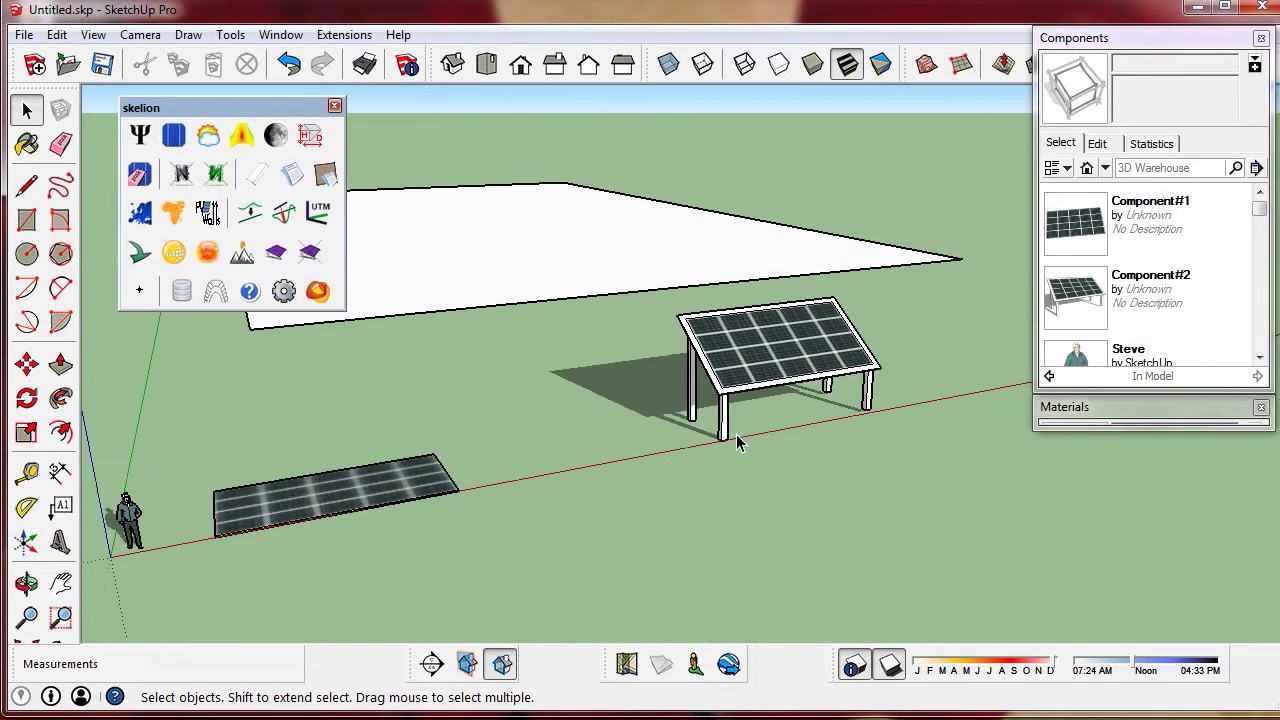
Place a copy of Component#2 to the right of the existing panel
{"action": "middle_click_drag", "start_coordinate": [795, 345], "coordinate": [848, 390]}
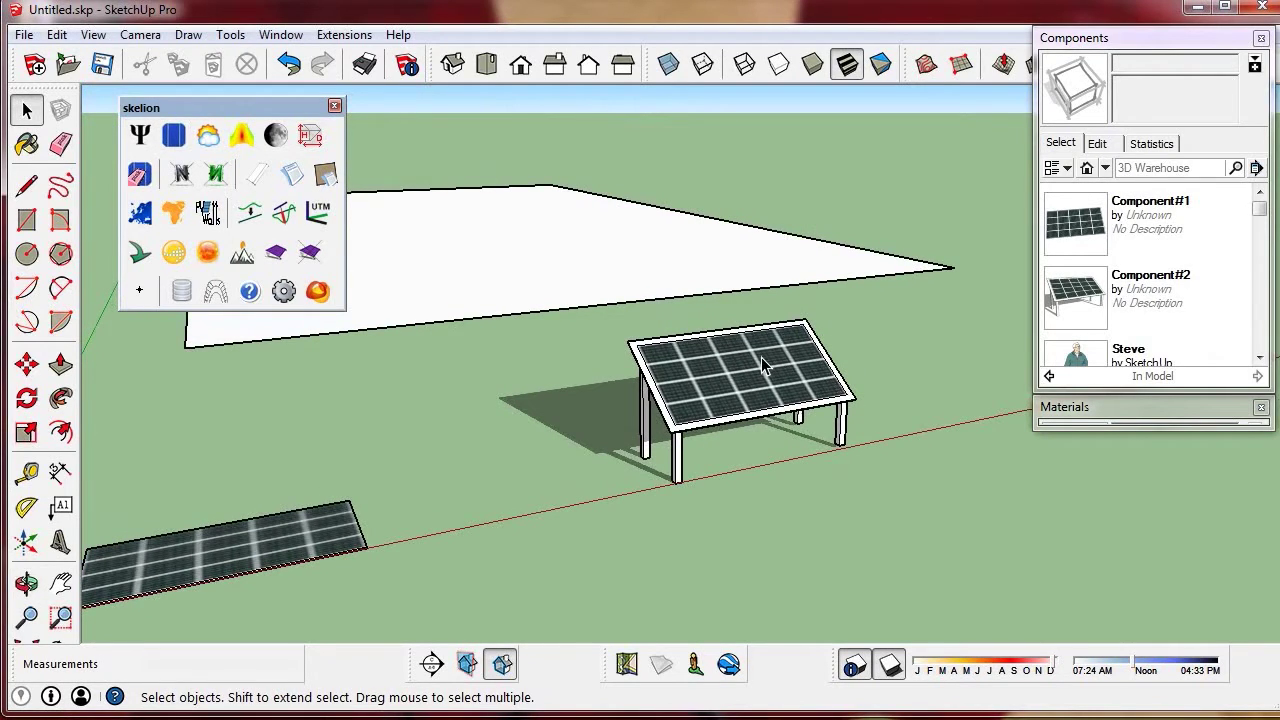
{"action": "left_click", "coordinate": [1075, 296]}
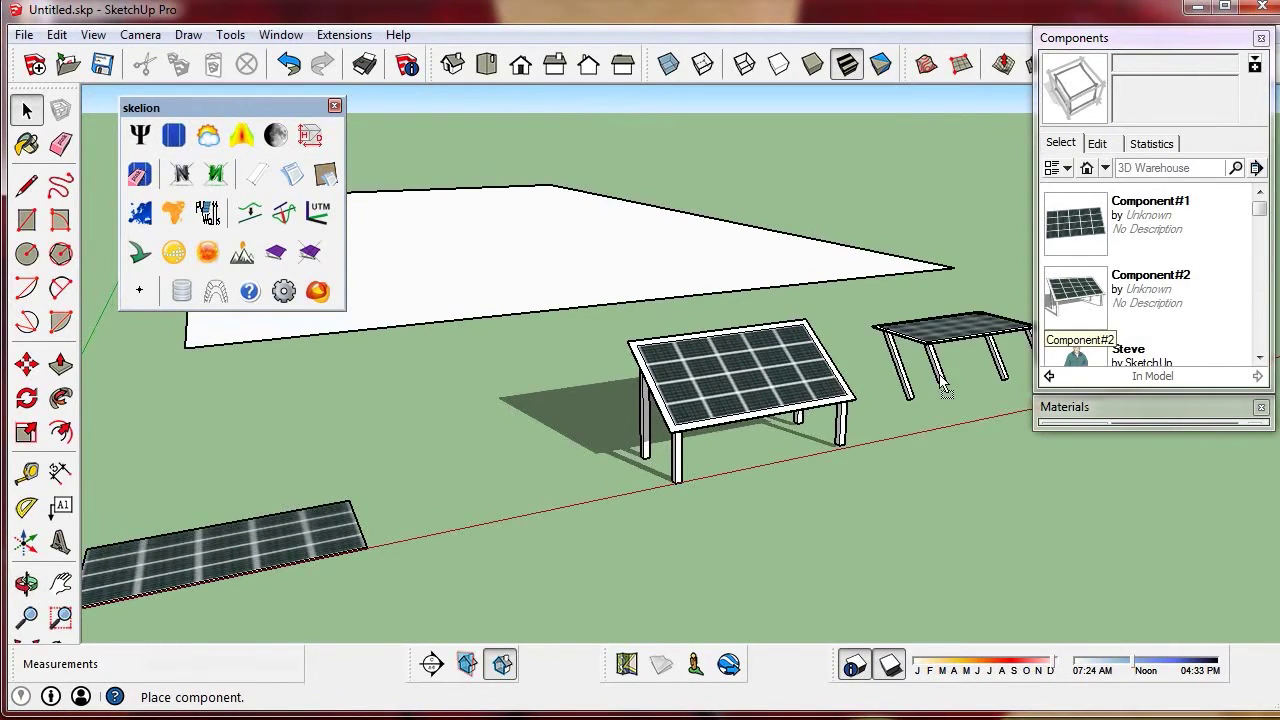
{"action": "left_click", "coordinate": [938, 374]}
{"action": "left_click", "coordinate": [27, 109]}
Mark the copy's panel top as the Skelion collecting surface, then delete the copy
{"action": "middle_click_drag", "start_coordinate": [815, 358], "coordinate": [853, 403]}
{"action": "double_click", "coordinate": [878, 370]}
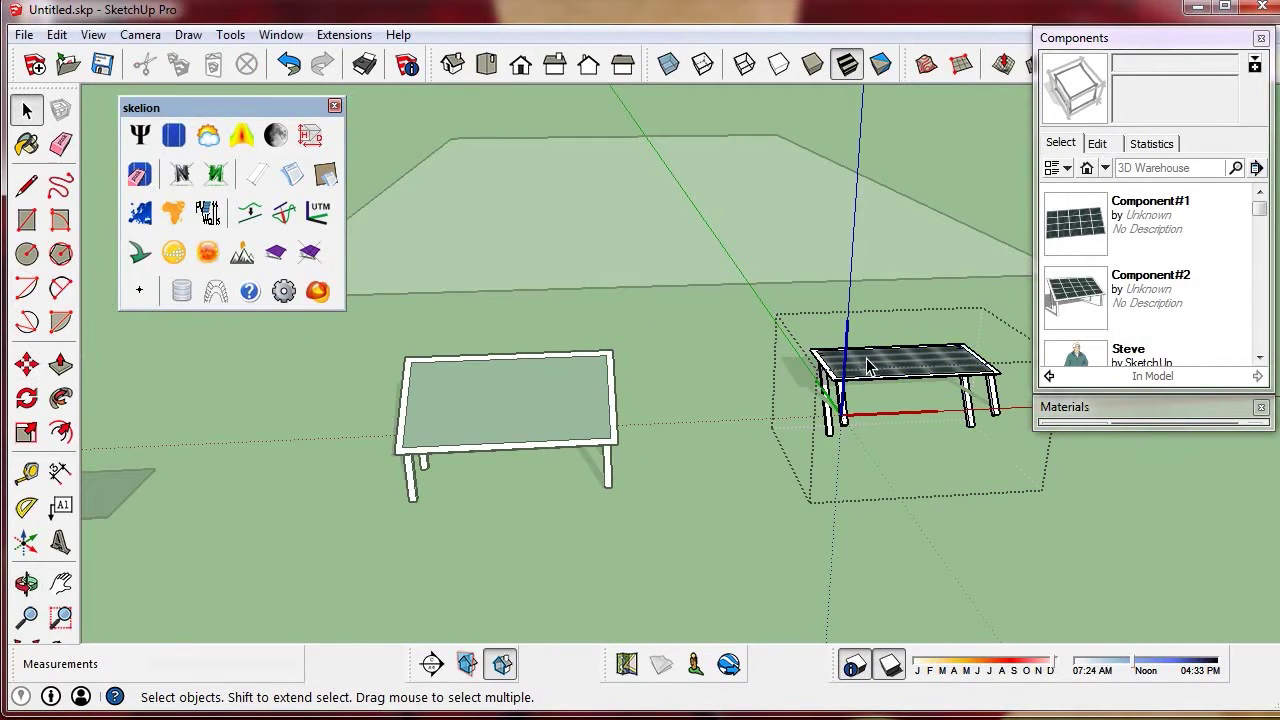
{"action": "right_click", "coordinate": [868, 366]}
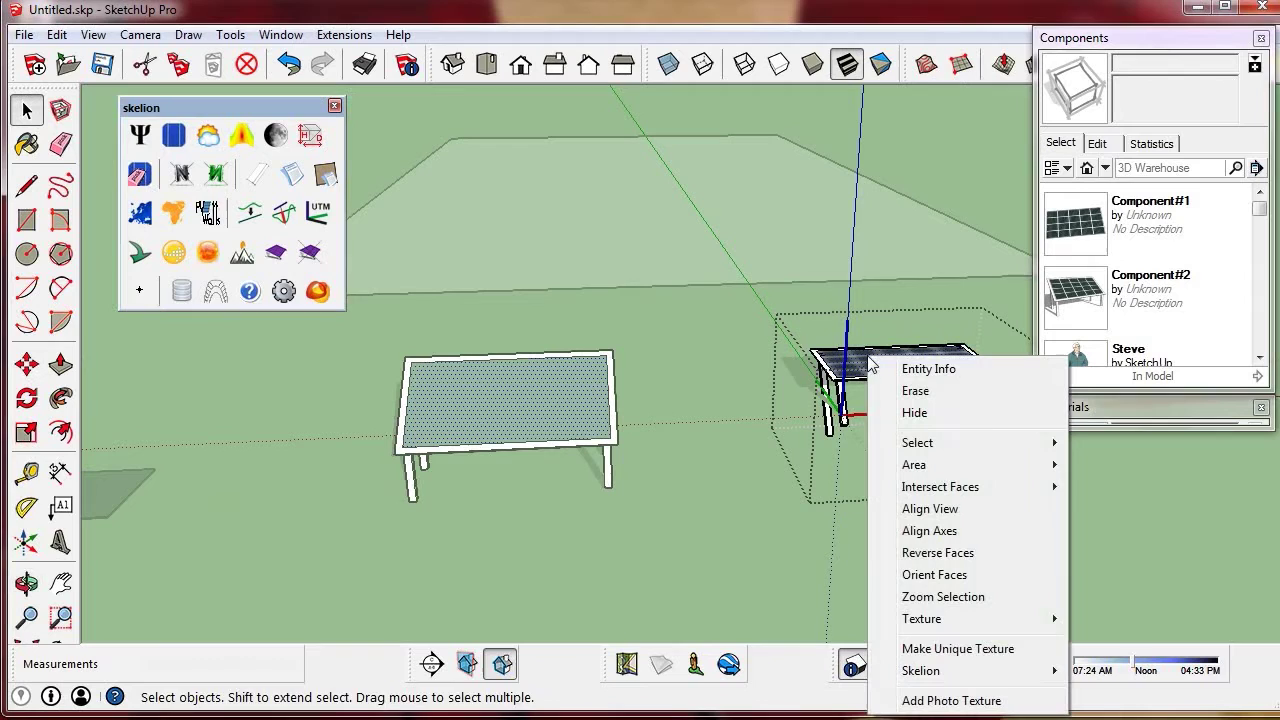
{"action": "mouse_move", "coordinate": [947, 676]}
{"action": "left_click", "coordinate": [1135, 672]}
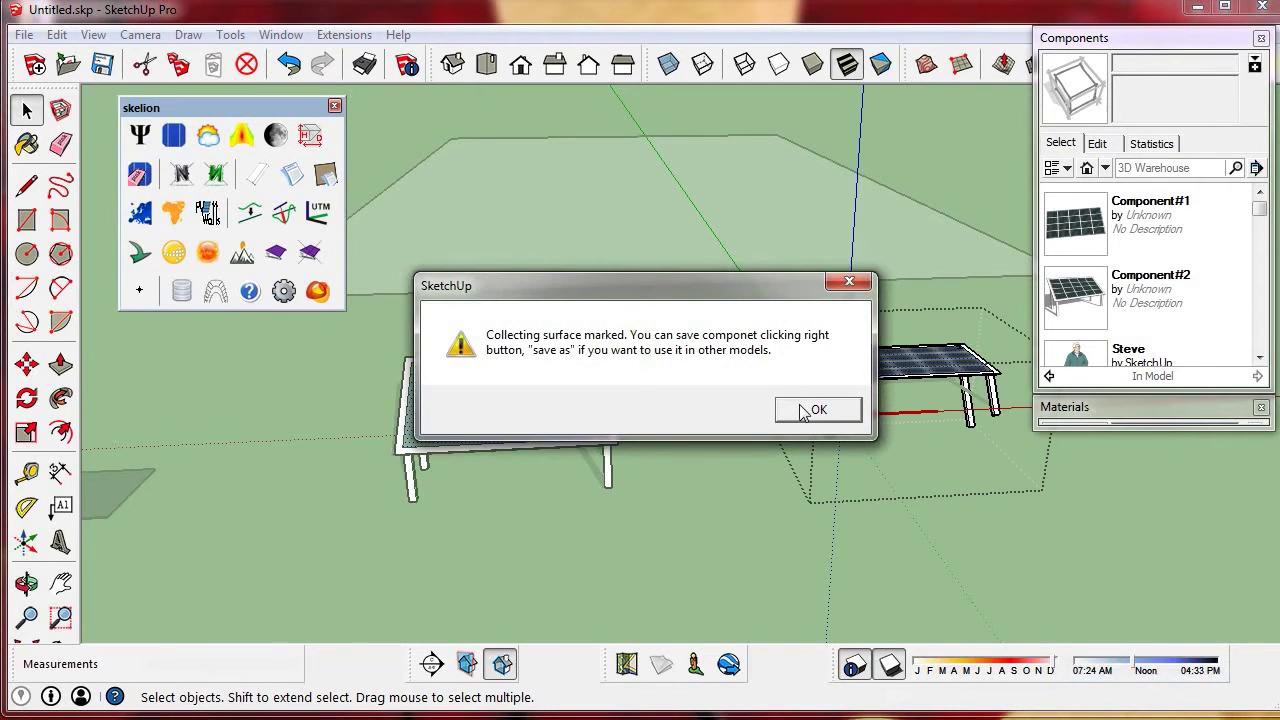
{"action": "left_click", "coordinate": [815, 410]}
{"action": "left_click", "coordinate": [672, 398]}
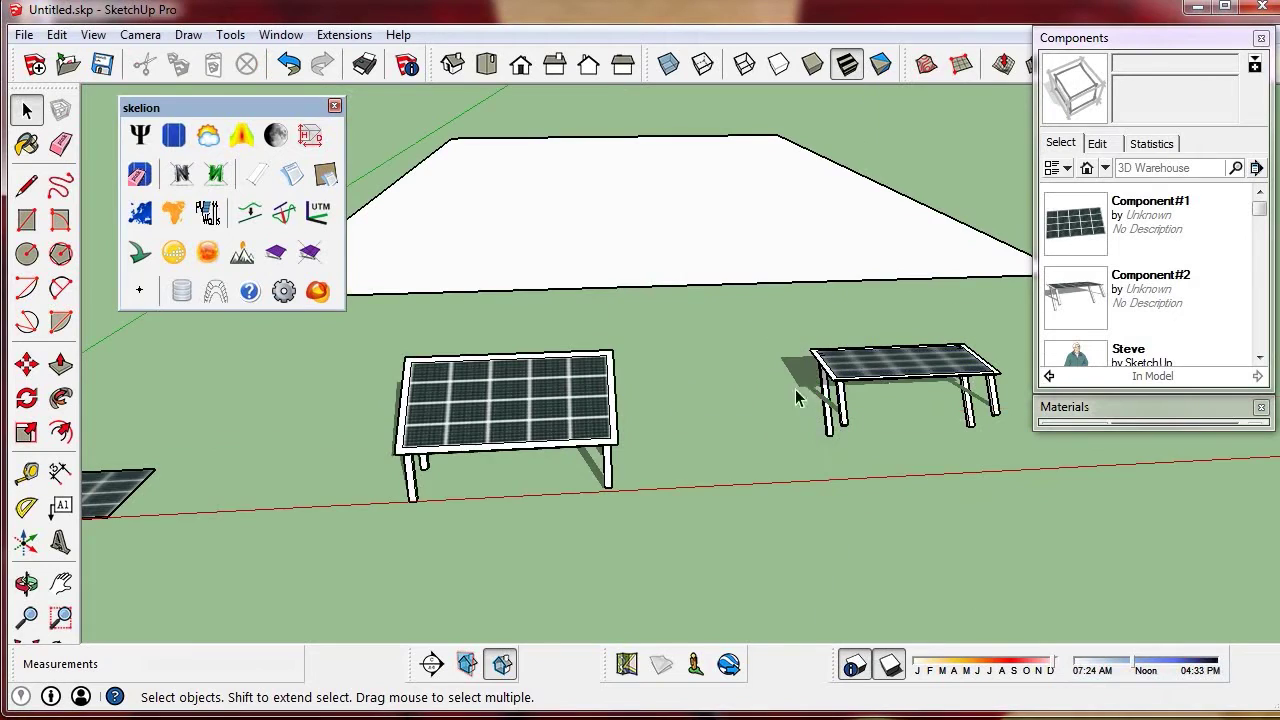
{"action": "left_click", "coordinate": [884, 369]}
{"action": "key", "text": "Delete"}
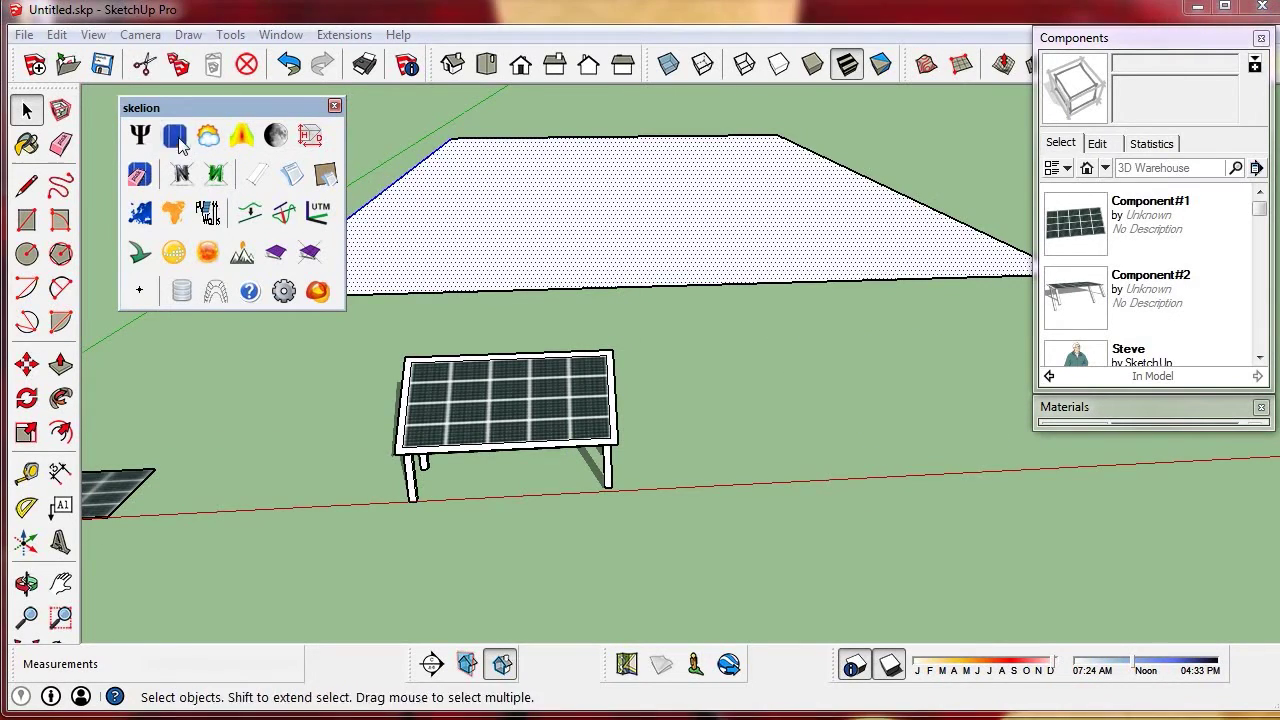
Fill the selected face with rows of Component#2 using Skelion's Insert in one face
{"action": "left_click", "coordinate": [174, 134]}
{"action": "scroll", "coordinate": [472, 331], "scroll_direction": "down", "scroll_amount": 3}
{"action": "scroll", "coordinate": [475, 332], "scroll_direction": "down", "scroll_amount": 5}
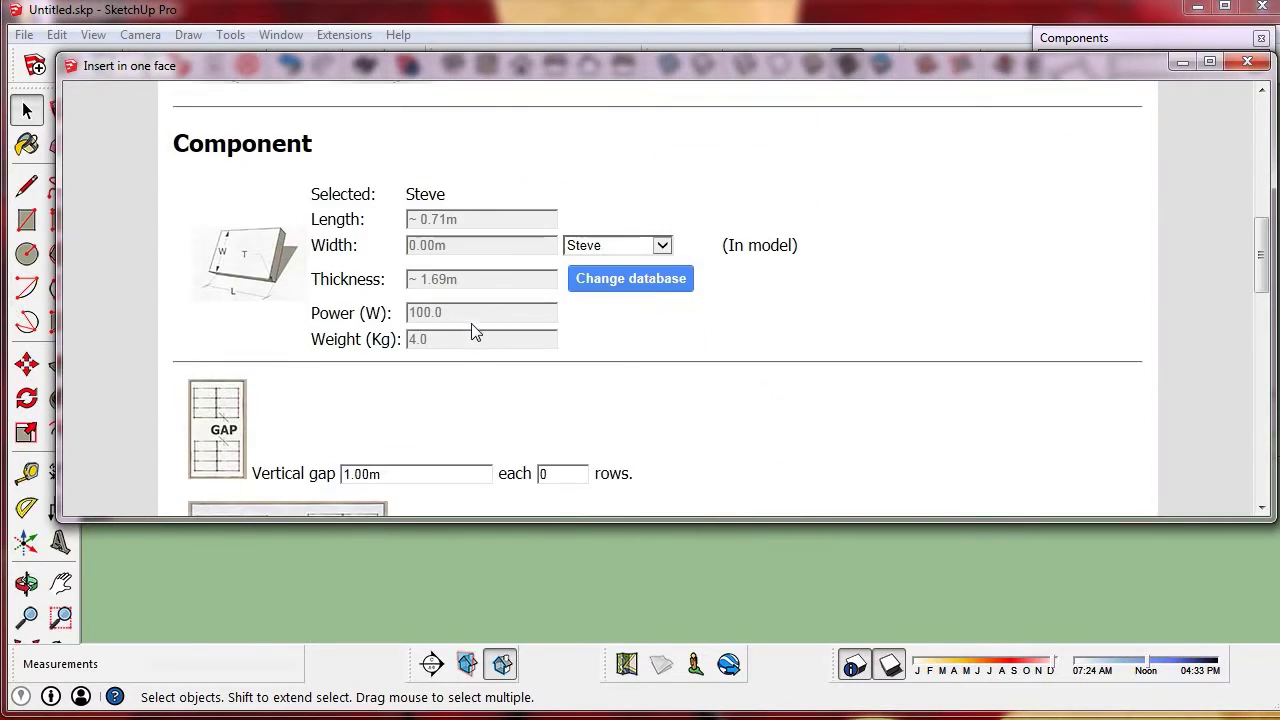
{"action": "left_click", "coordinate": [662, 246]}
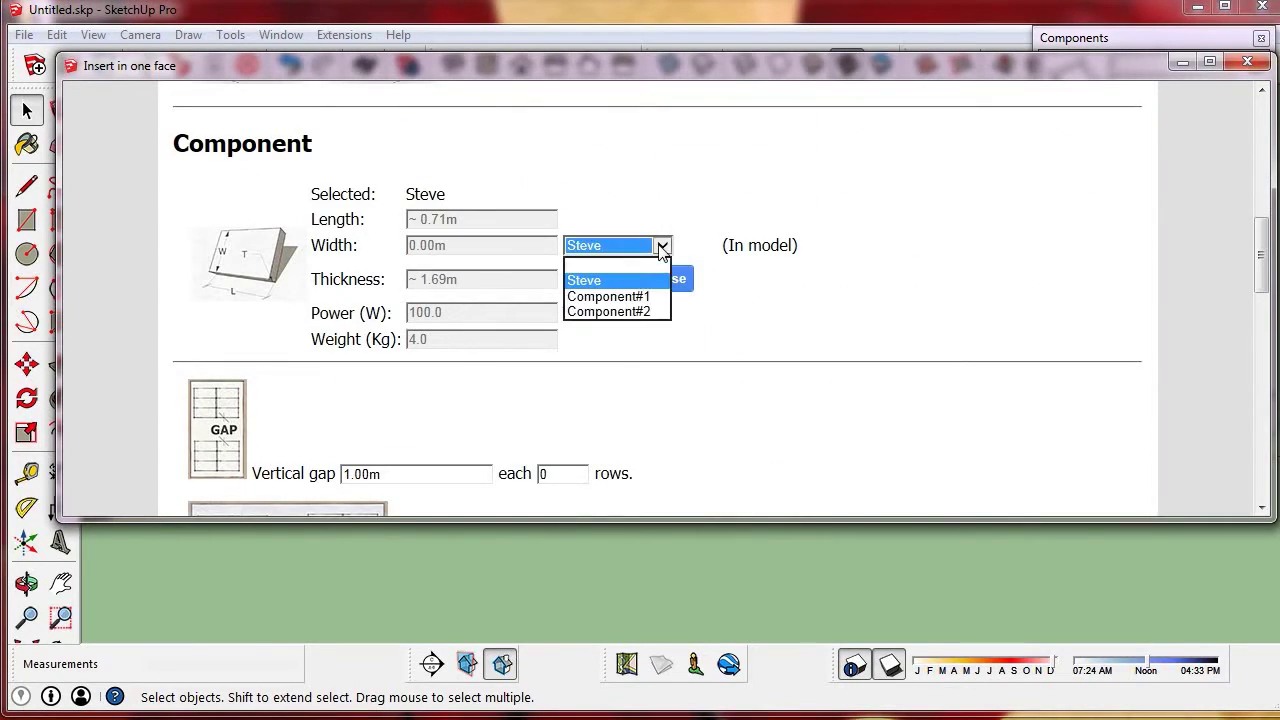
{"action": "left_click", "coordinate": [640, 311]}
{"action": "scroll", "coordinate": [790, 340], "scroll_direction": "down", "scroll_amount": 10}
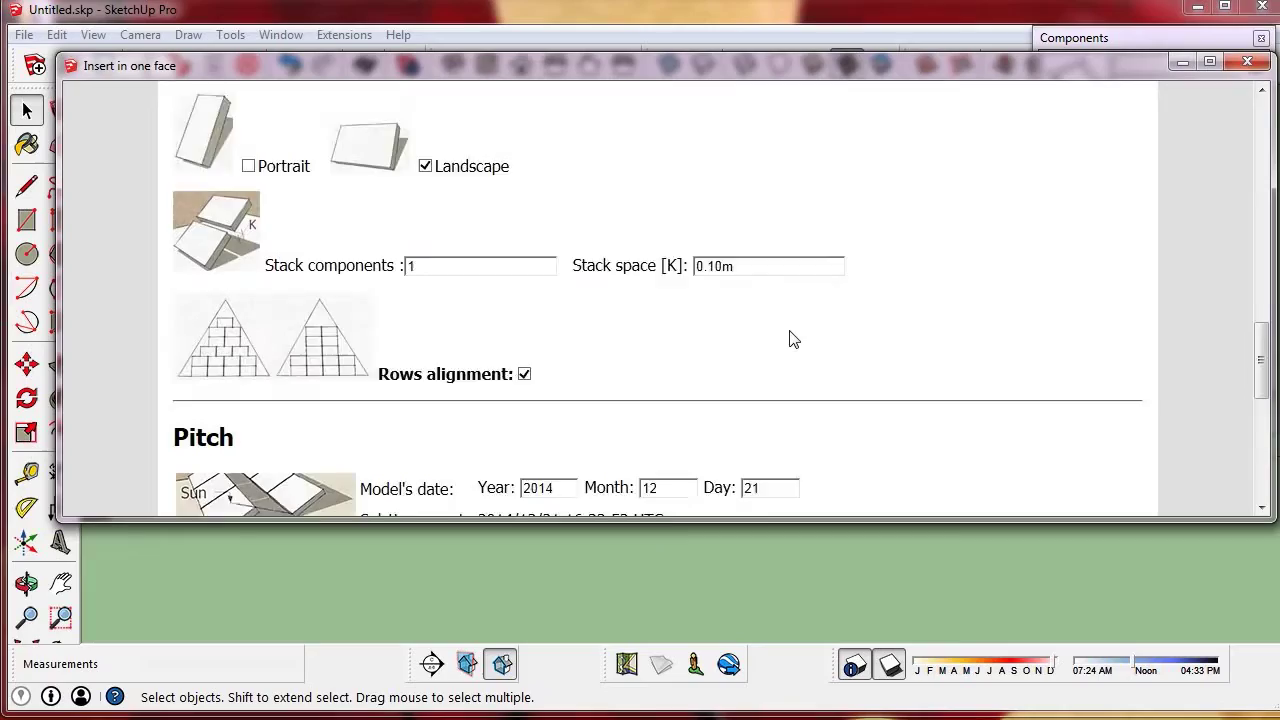
{"action": "left_click", "coordinate": [621, 416]}
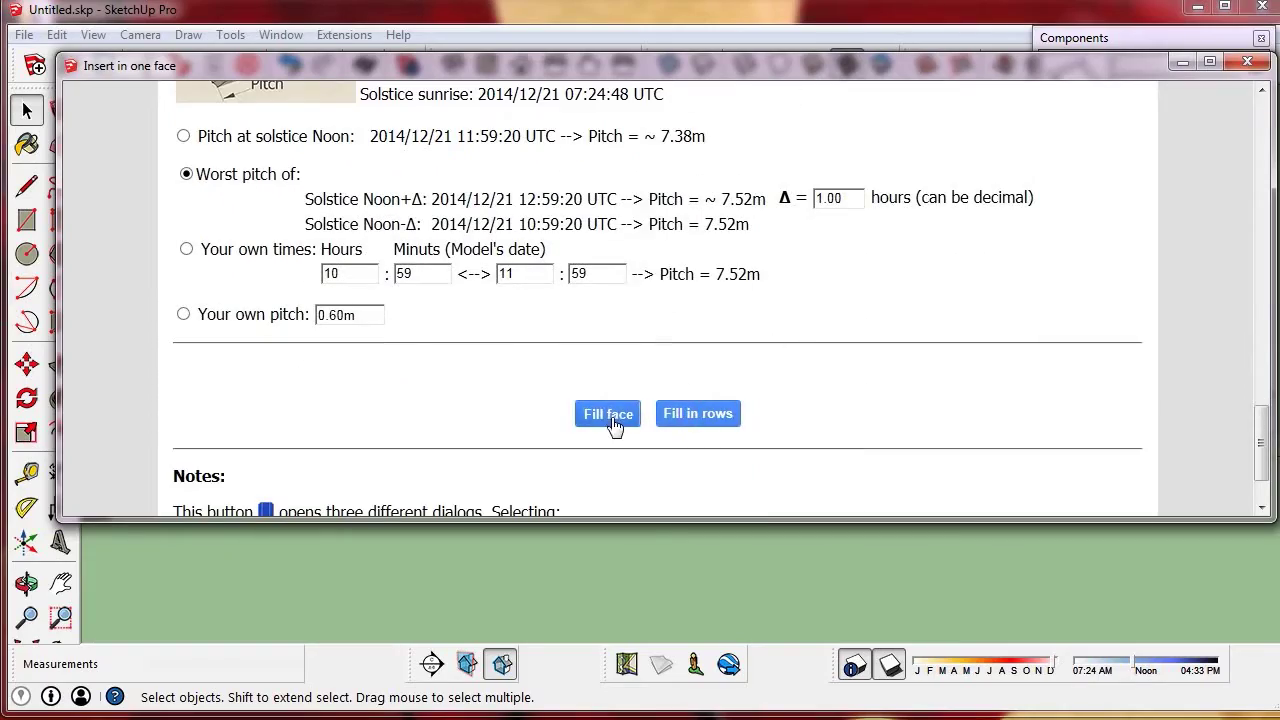
Check the tilt and azimuth of a module face on the nearest rack, then dismiss the readout
{"action": "middle_click_drag", "start_coordinate": [897, 268], "coordinate": [615, 320]}
{"action": "scroll", "coordinate": [615, 320], "scroll_direction": "up", "scroll_amount": 6}
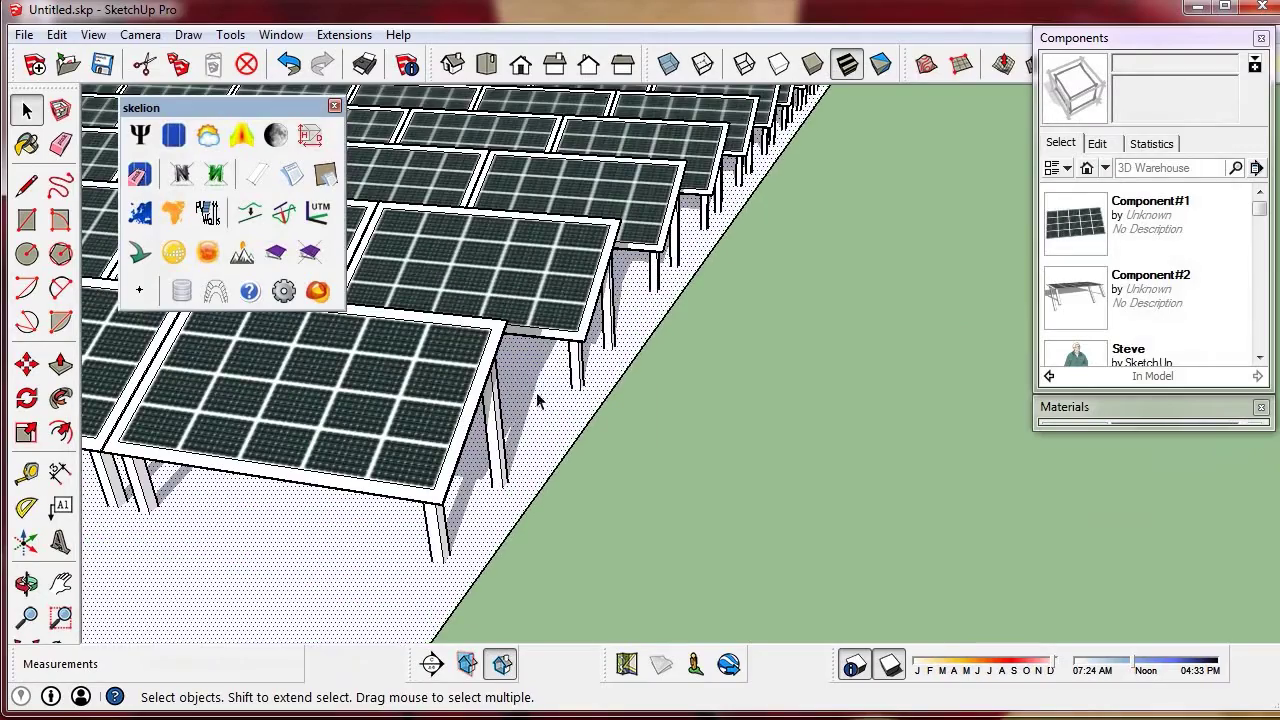
{"action": "middle_click_drag", "start_coordinate": [550, 410], "coordinate": [742, 507]}
{"action": "scroll", "coordinate": [623, 580], "scroll_direction": "up", "scroll_amount": 3}
{"action": "scroll", "coordinate": [700, 520], "scroll_direction": "up", "scroll_amount": 3}
{"action": "scroll", "coordinate": [742, 507], "scroll_direction": "up", "scroll_amount": 3}
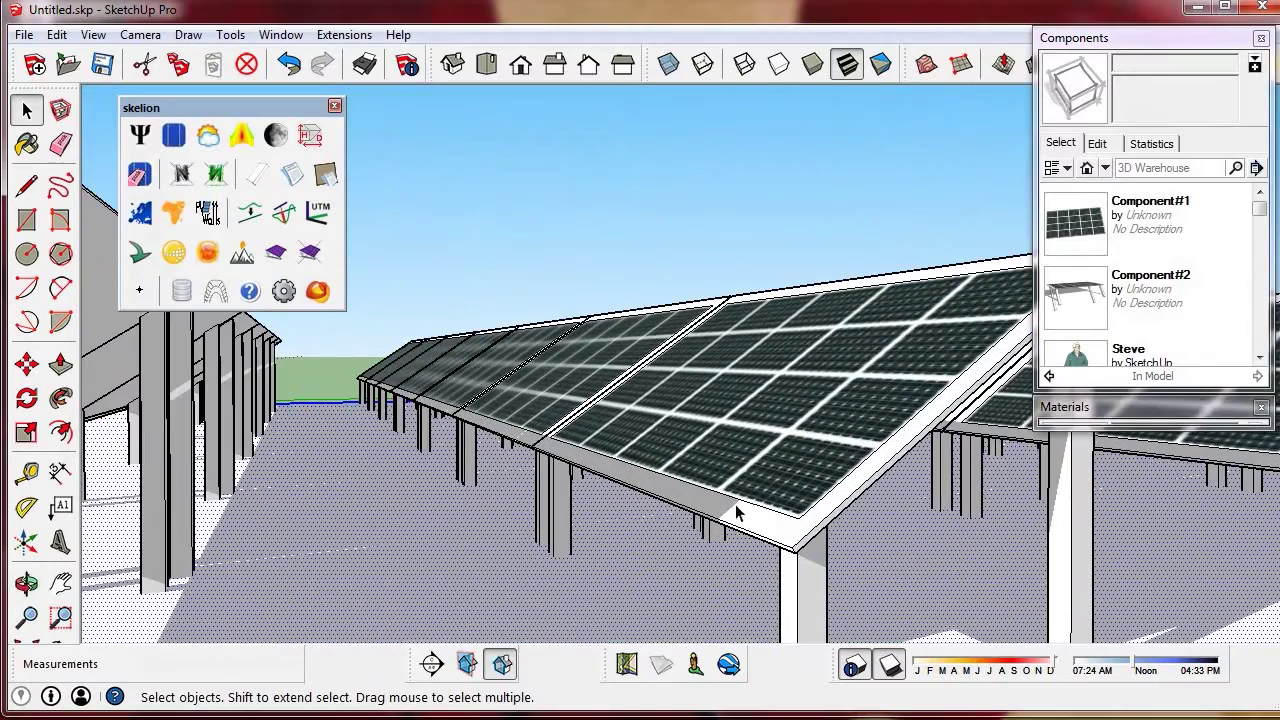
{"action": "scroll", "coordinate": [594, 484], "scroll_direction": "down", "scroll_amount": 6}
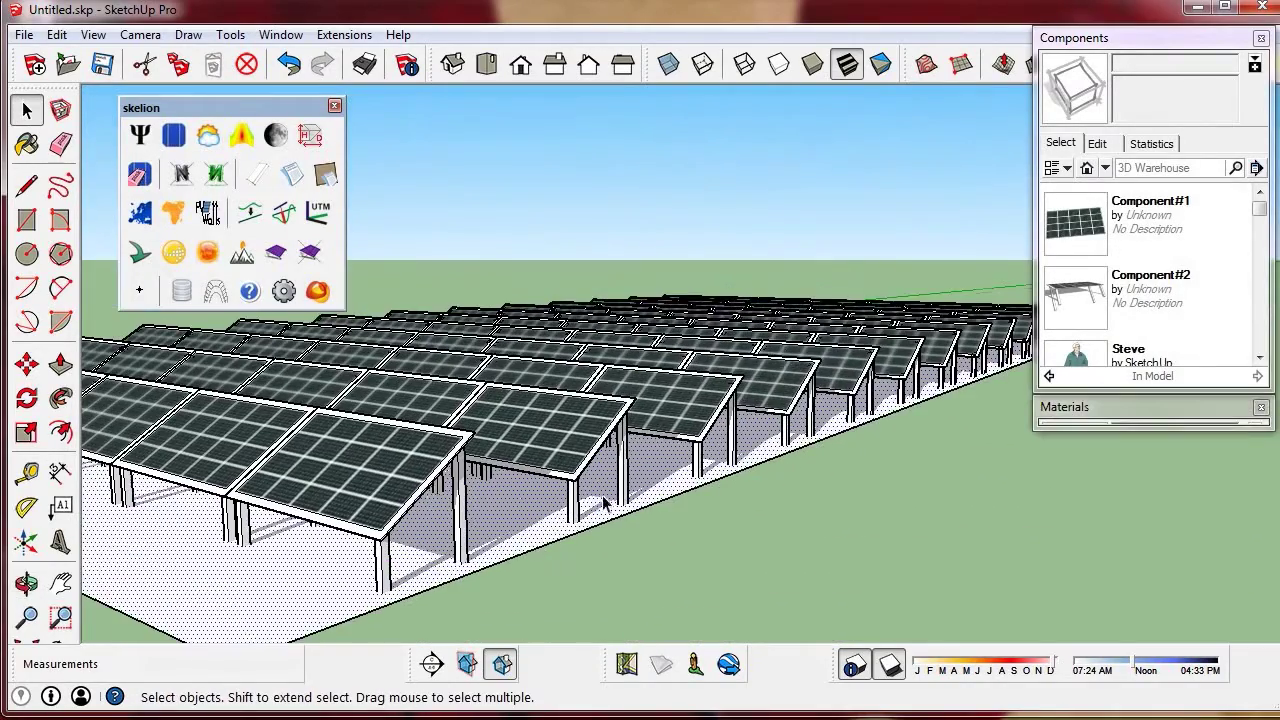
{"action": "left_click", "coordinate": [368, 454]}
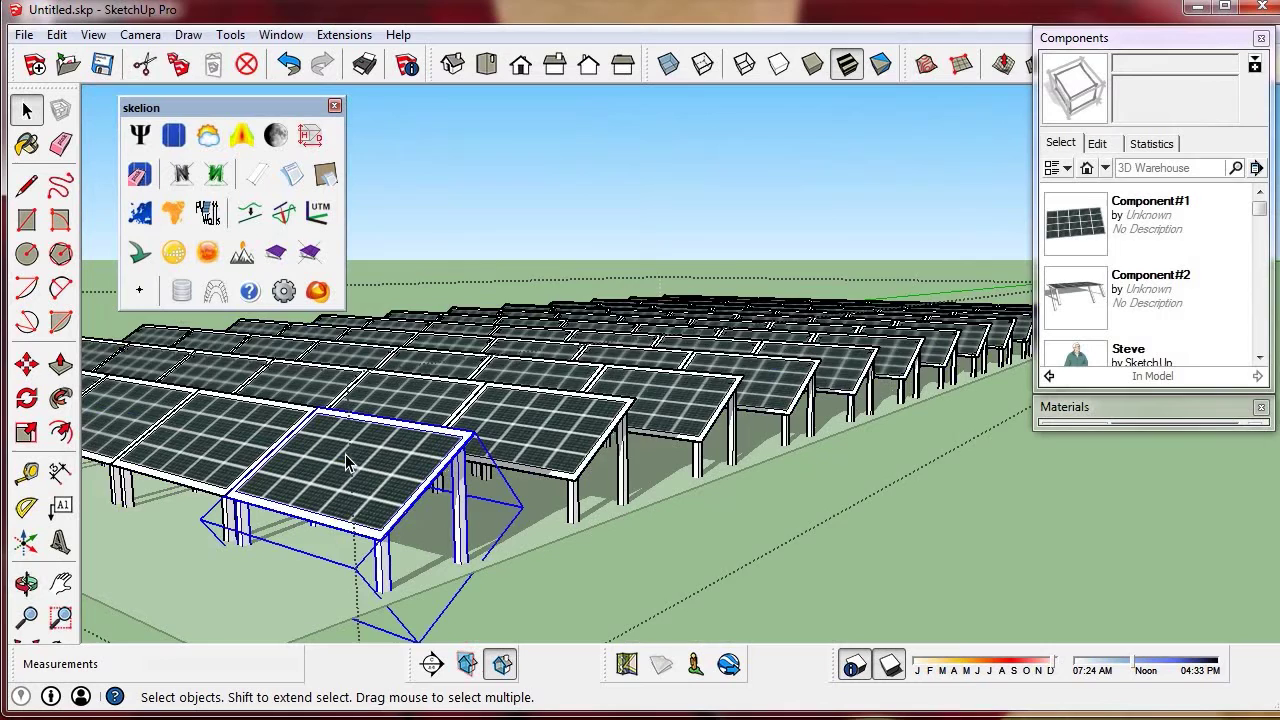
{"action": "double_click", "coordinate": [345, 455]}
{"action": "left_click", "coordinate": [343, 445]}
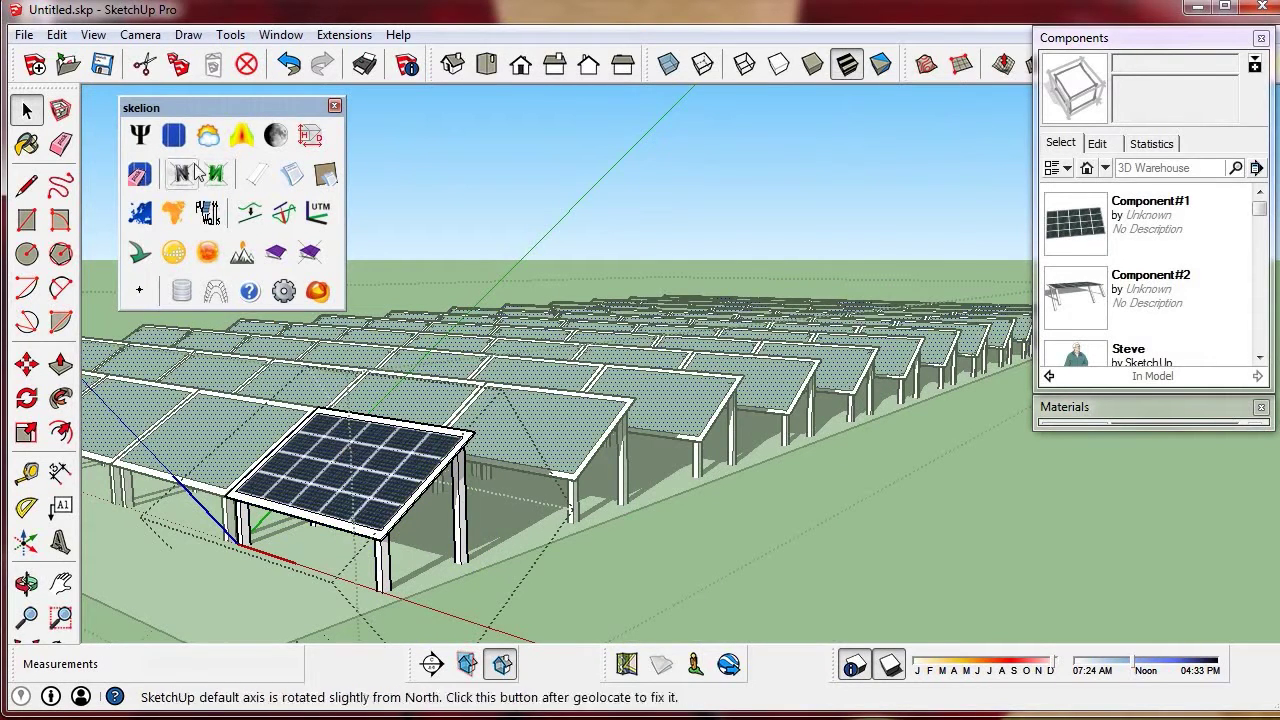
{"action": "left_click", "coordinate": [141, 136]}
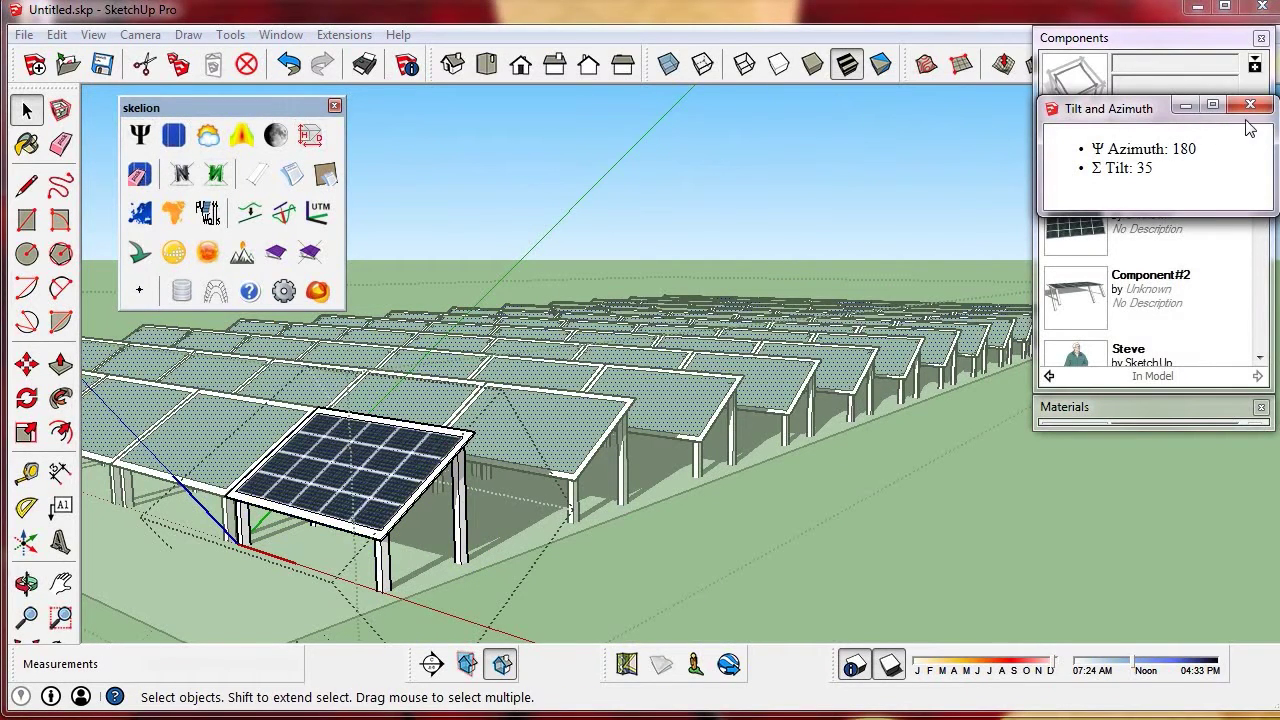
{"action": "left_click", "coordinate": [1250, 106]}
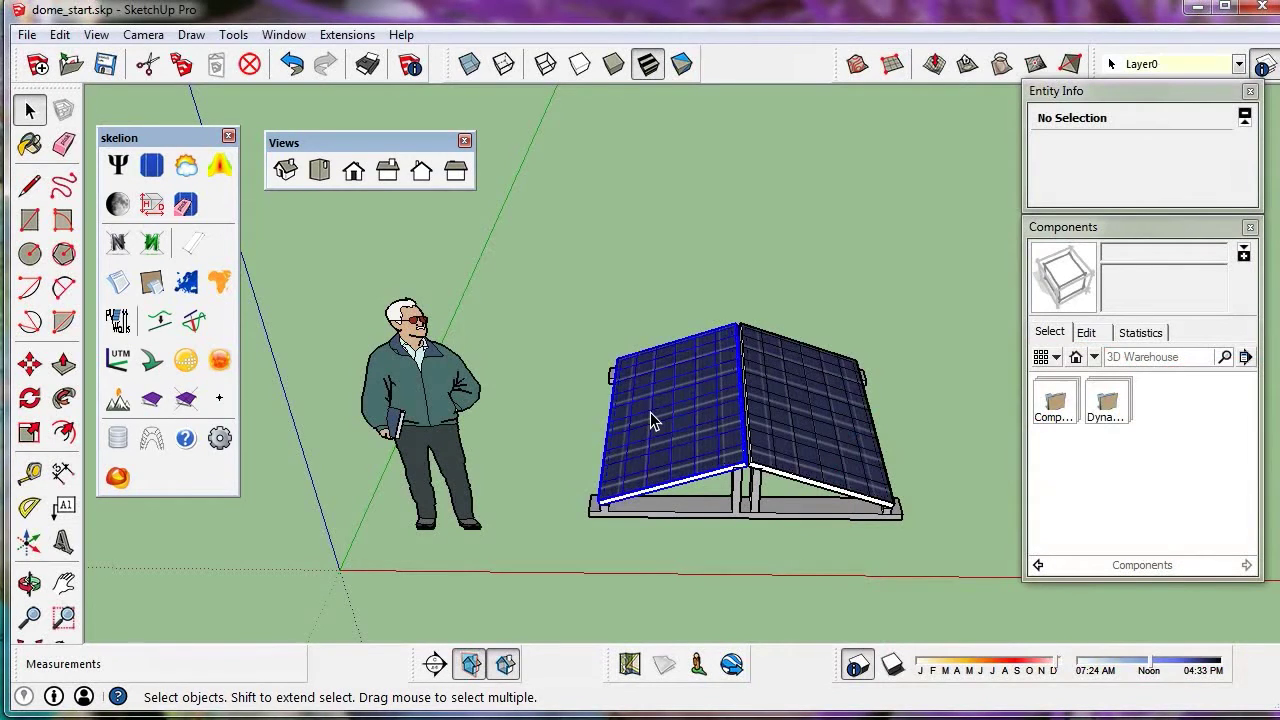
Place a Trina TSM-PA05 230w panel from the model's components above the roof and inspect its axes
{"action": "left_click", "coordinate": [772, 418]}
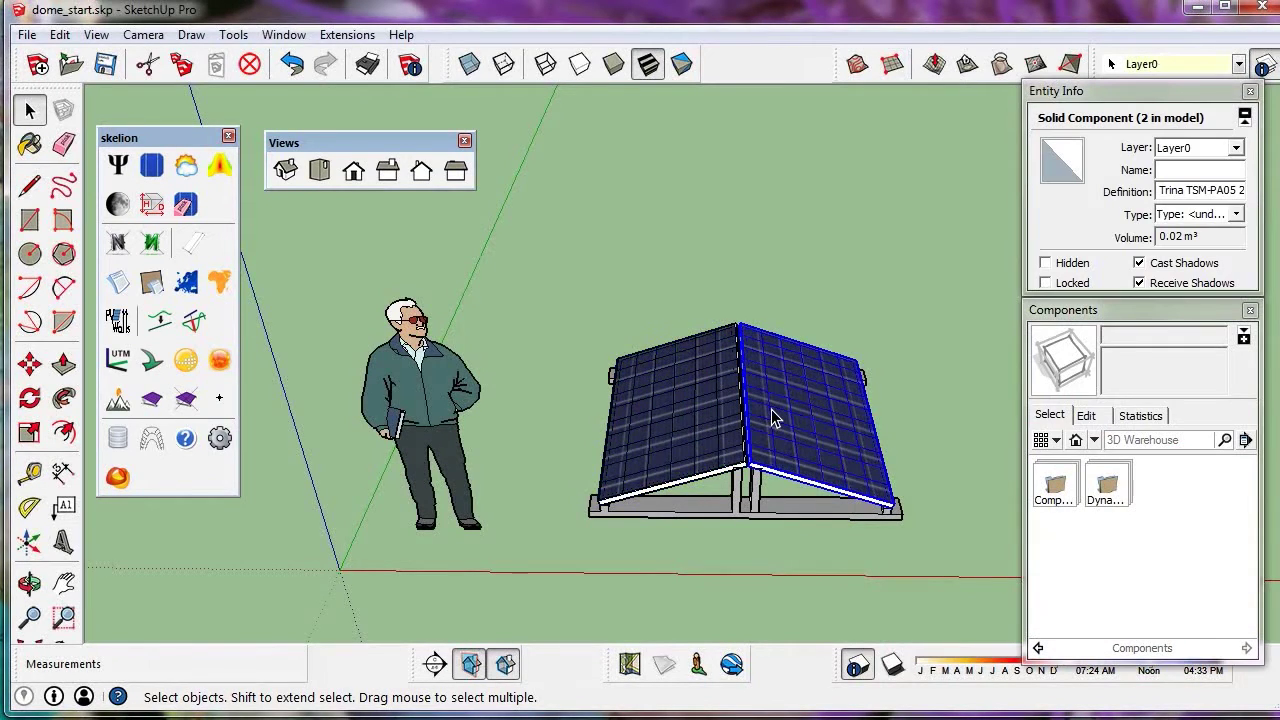
{"action": "left_click", "coordinate": [1094, 440]}
{"action": "left_click", "coordinate": [1105, 462]}
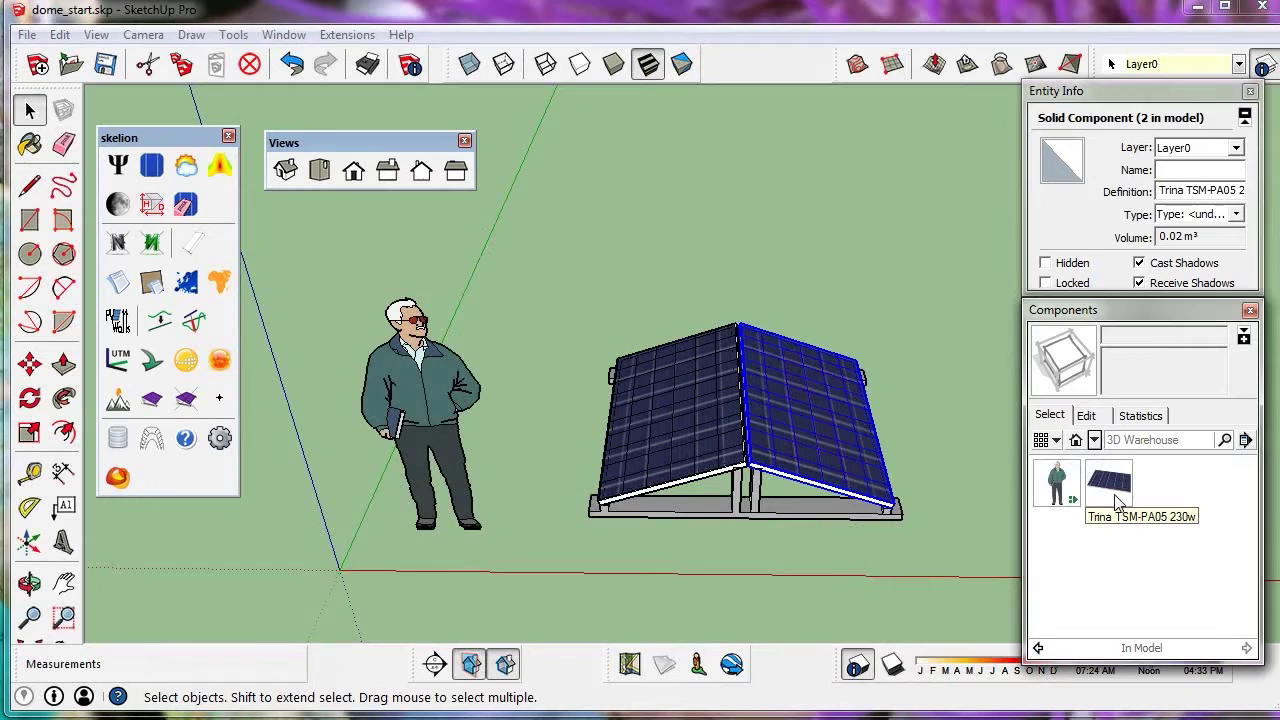
{"action": "left_click", "coordinate": [1110, 484]}
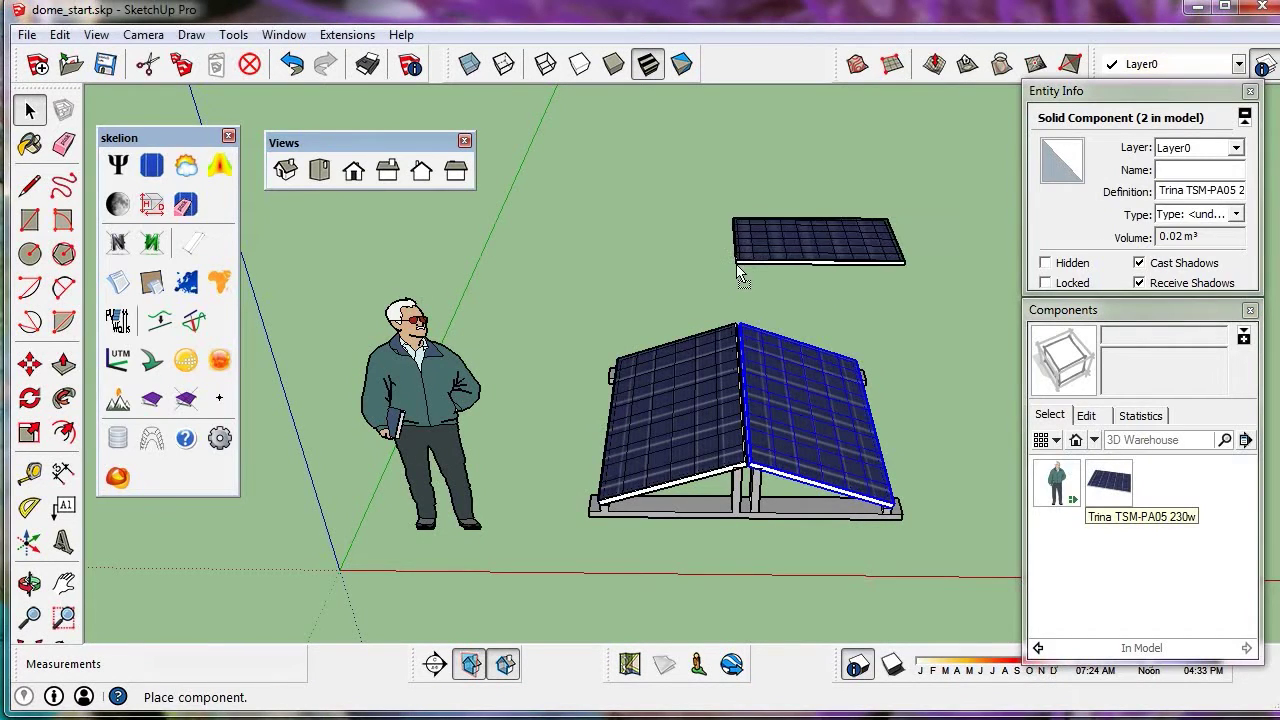
{"action": "left_click", "coordinate": [736, 262]}
{"action": "left_click", "coordinate": [29, 110]}
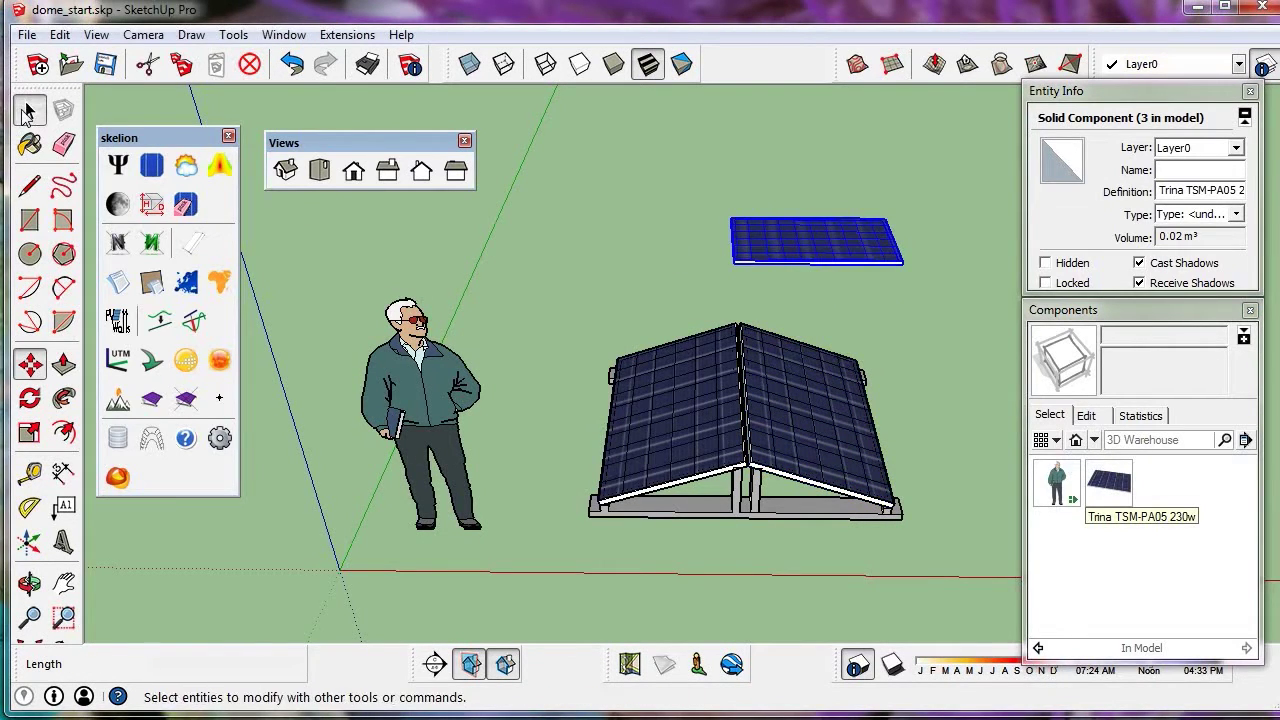
{"action": "double_click", "coordinate": [748, 246]}
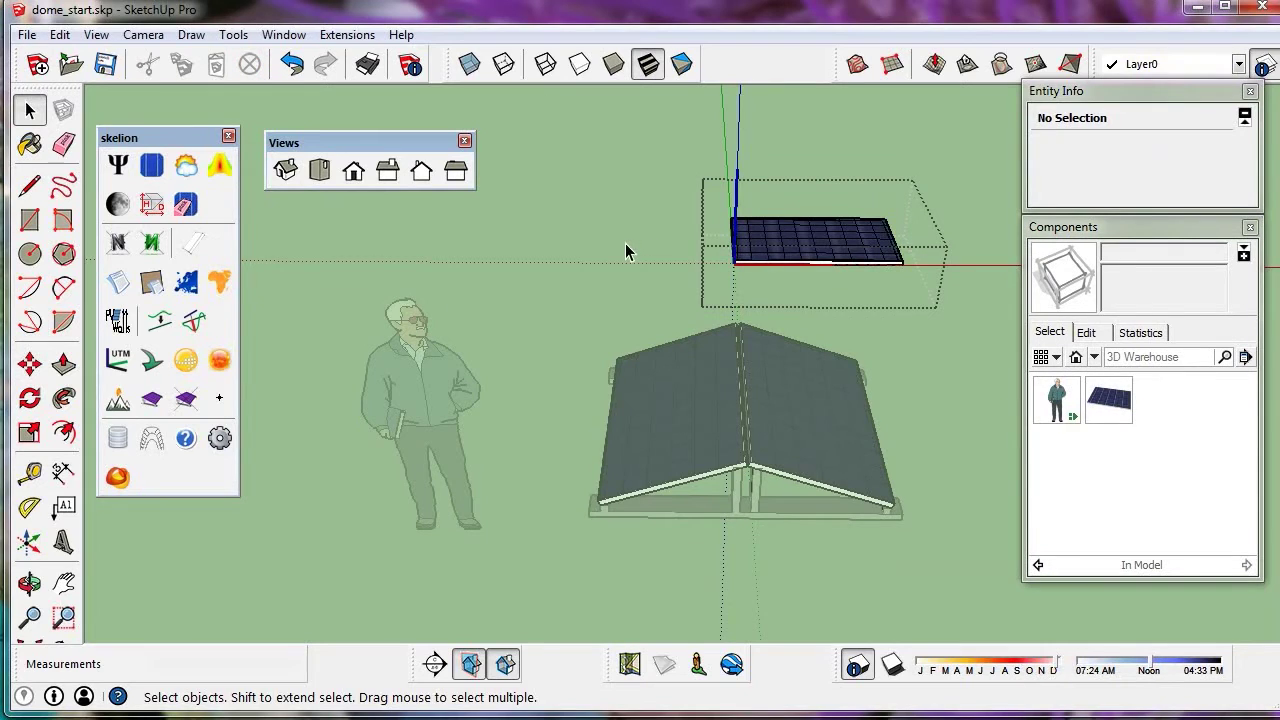
{"action": "middle_click_drag", "start_coordinate": [640, 249], "coordinate": [717, 243]}
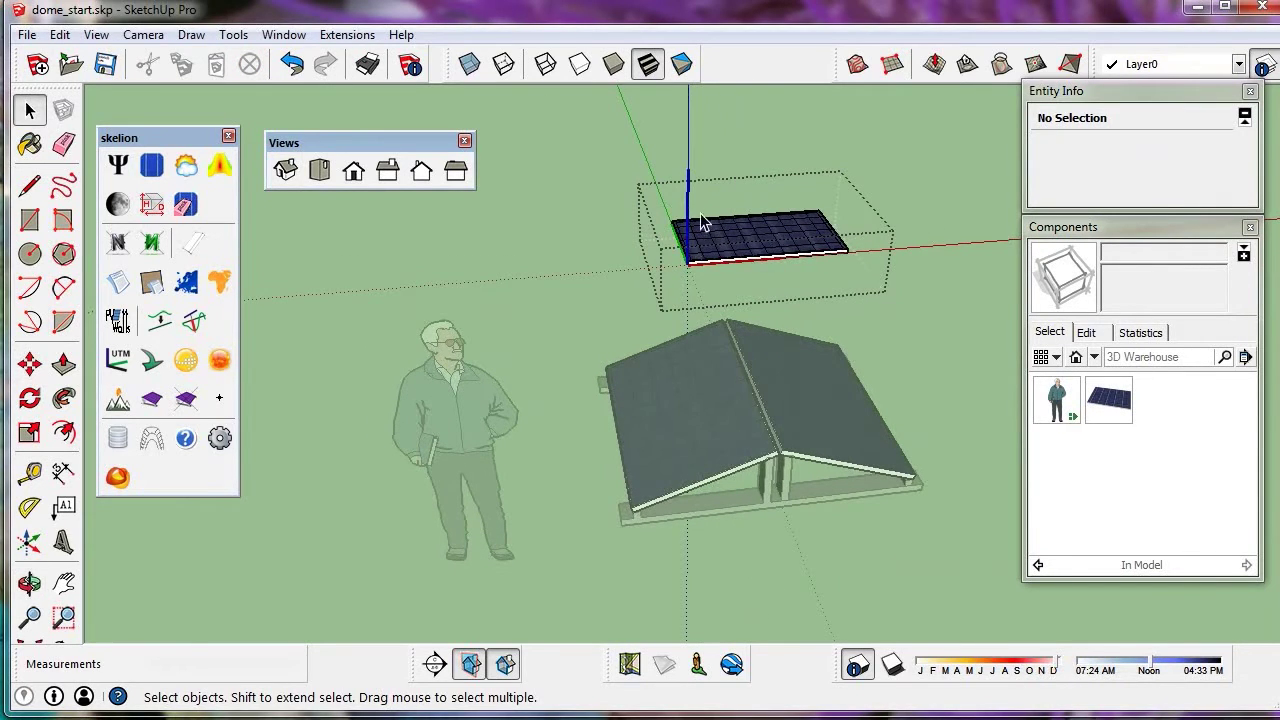
{"action": "left_click", "coordinate": [732, 170]}
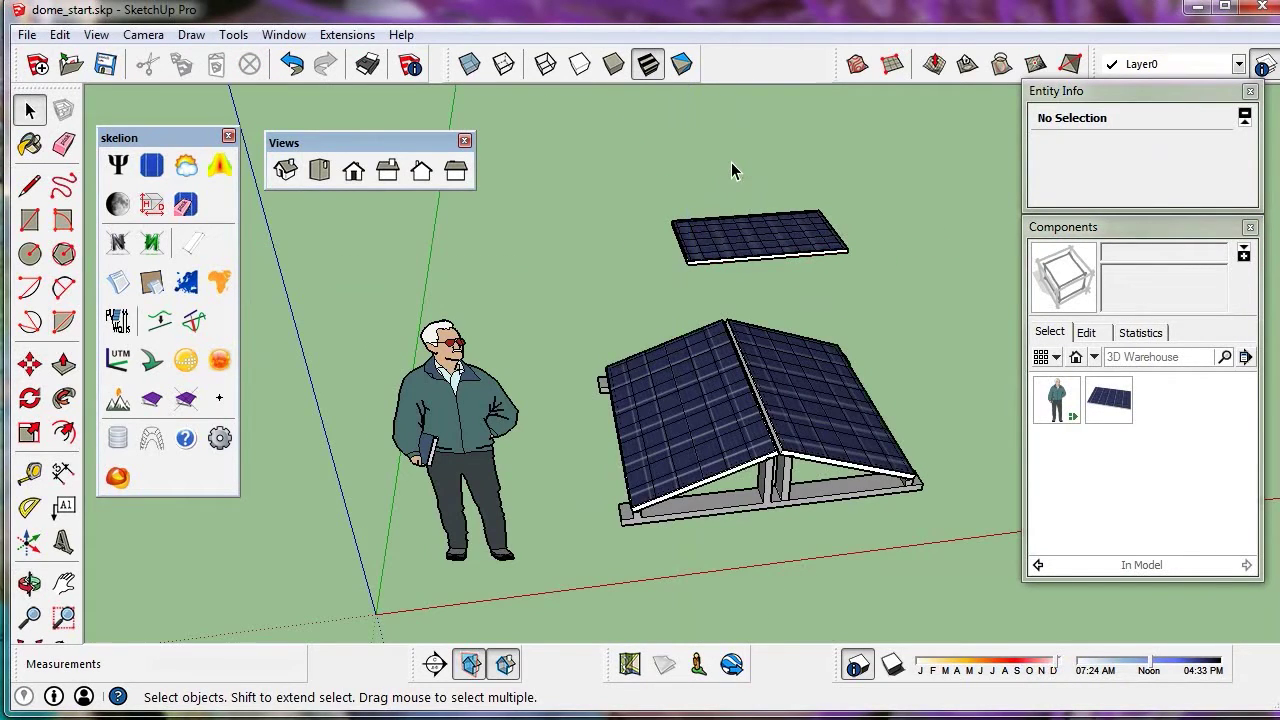
{"action": "left_click", "coordinate": [741, 233]}
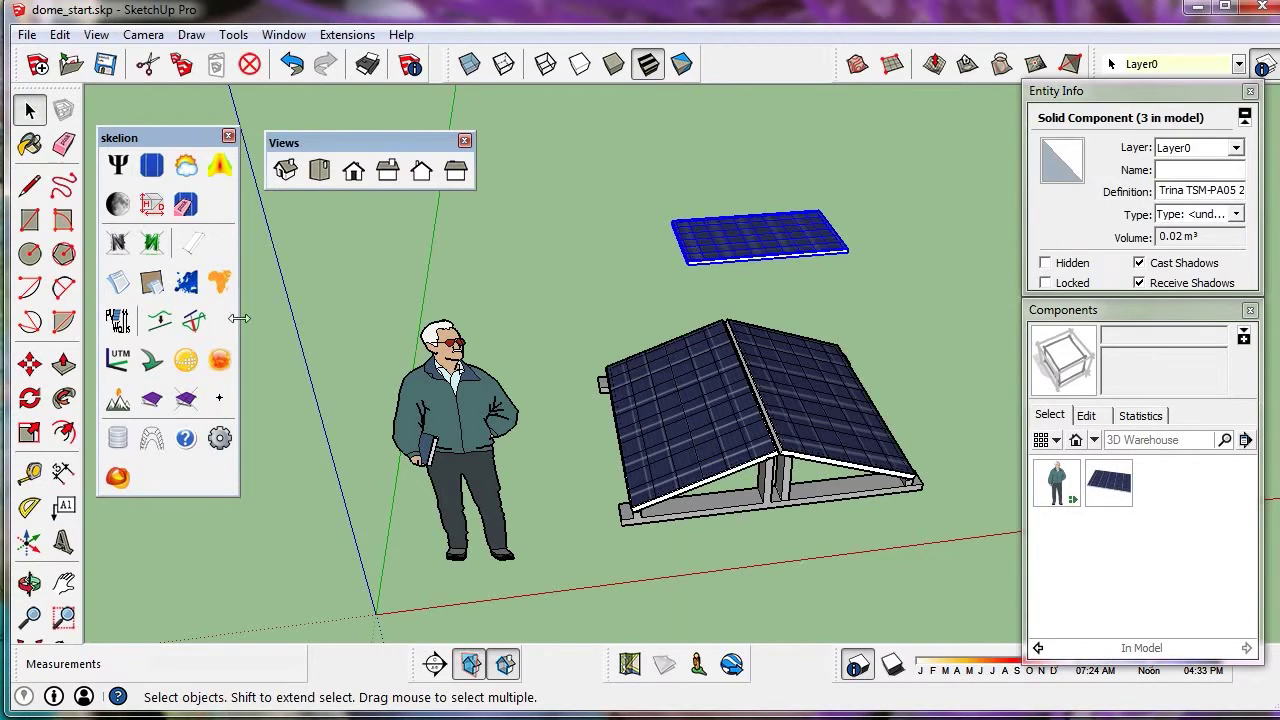
Convert the Trina panel to a Skelion component at 230 W and 5 kg, then delete it
{"action": "left_click", "coordinate": [152, 398]}
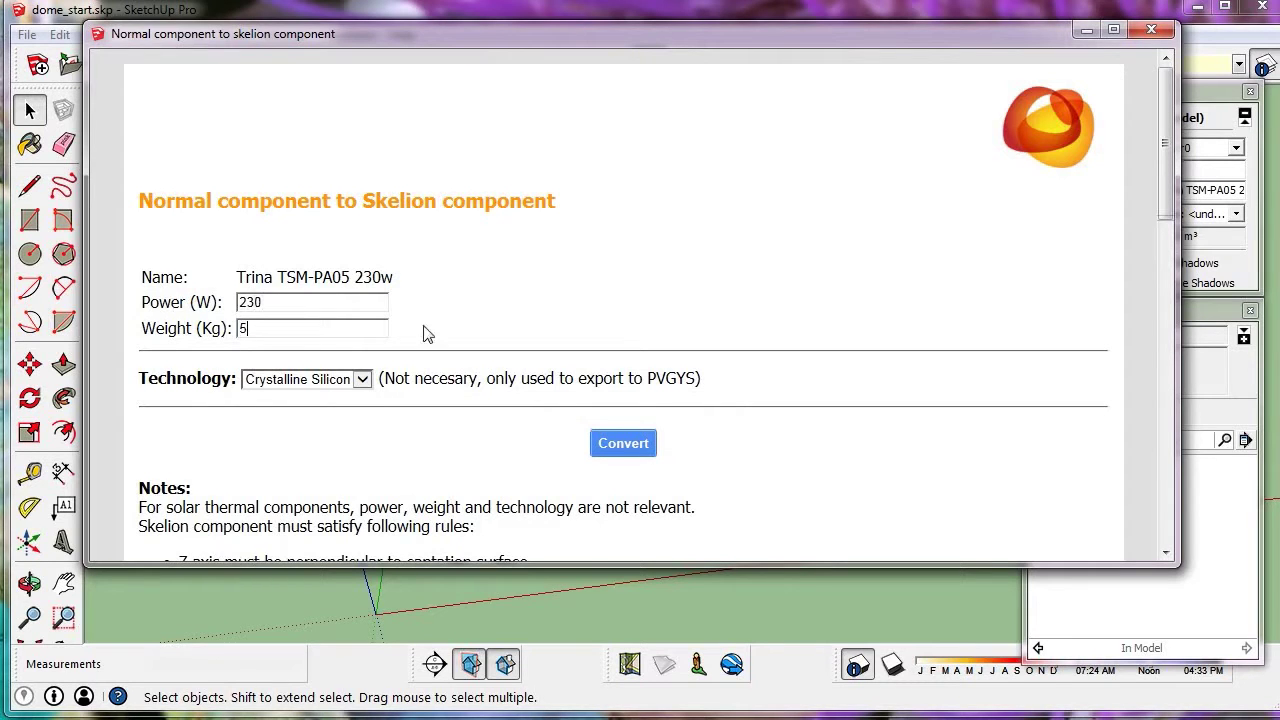
{"action": "left_click", "coordinate": [623, 445]}
{"action": "left_click", "coordinate": [834, 346]}
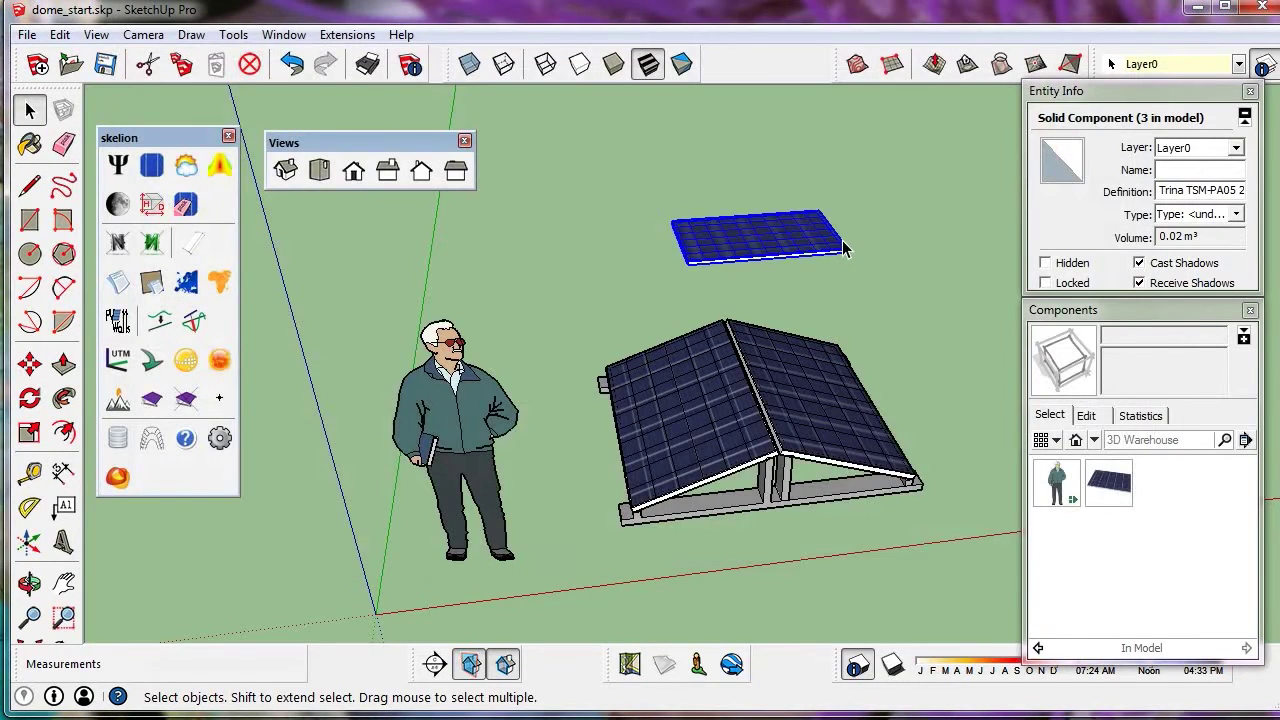
{"action": "left_click", "coordinate": [836, 285]}
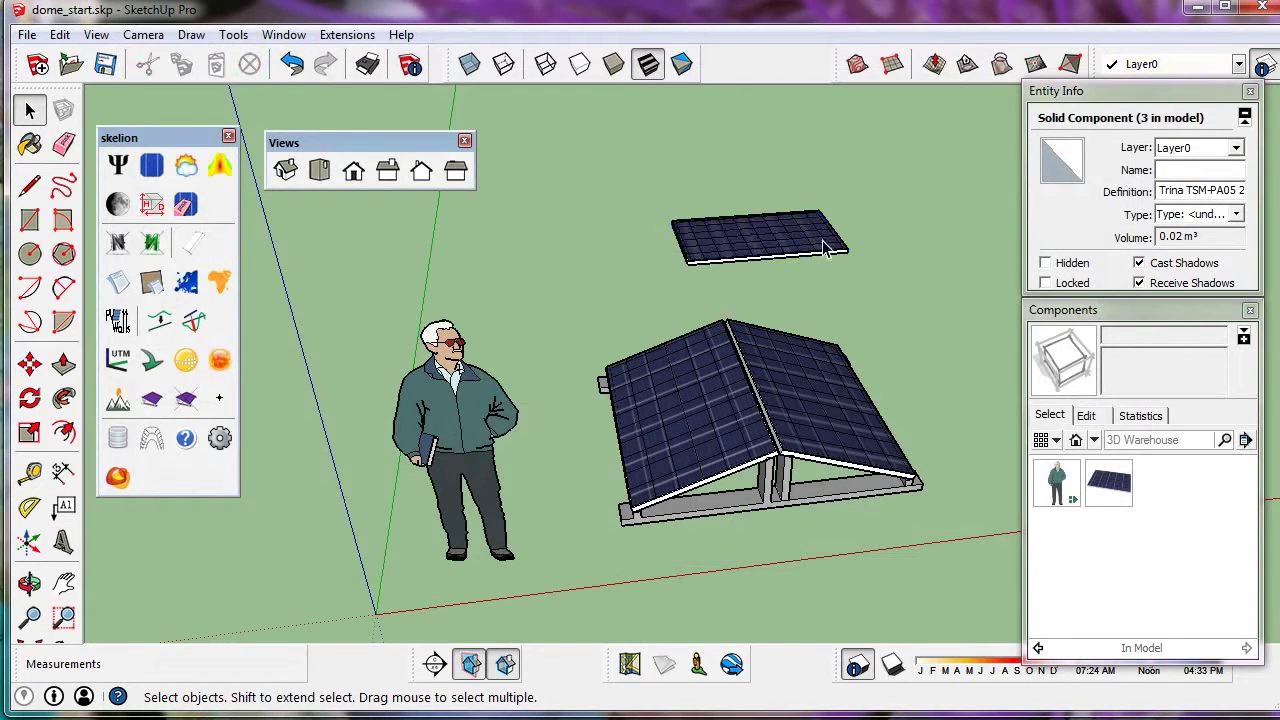
{"action": "left_click", "coordinate": [835, 245]}
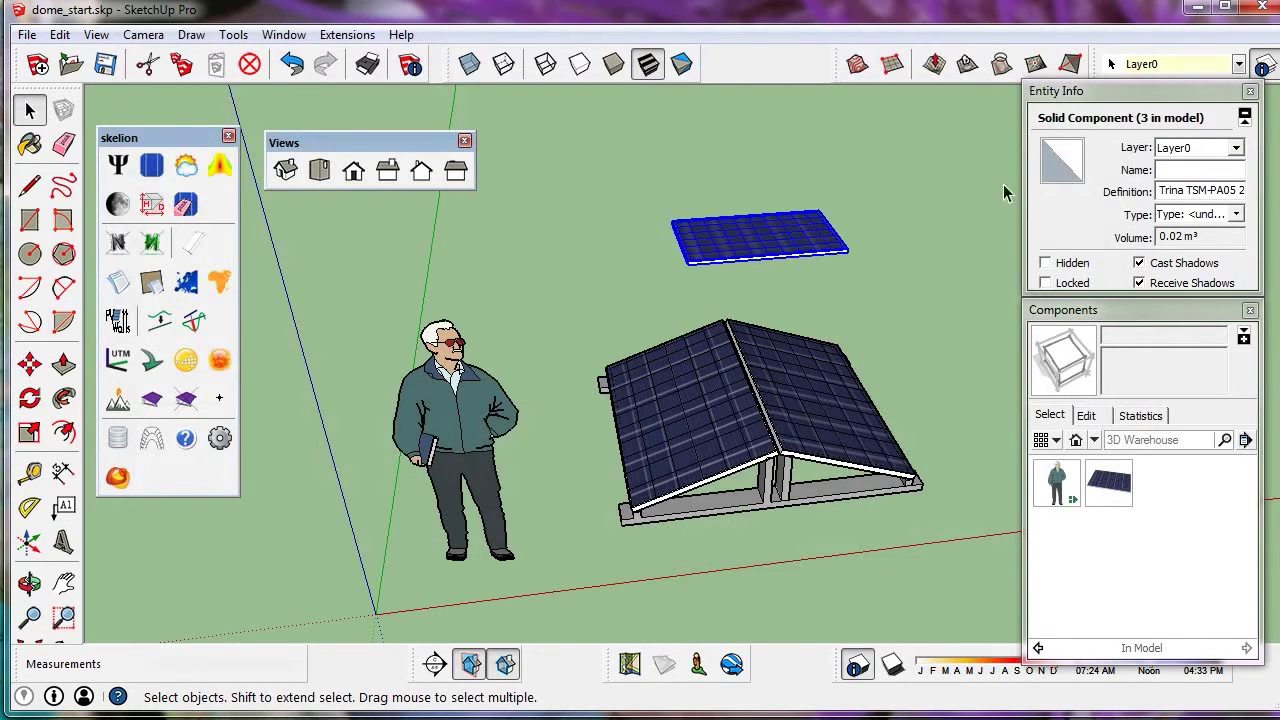
{"action": "key", "text": "Delete"}
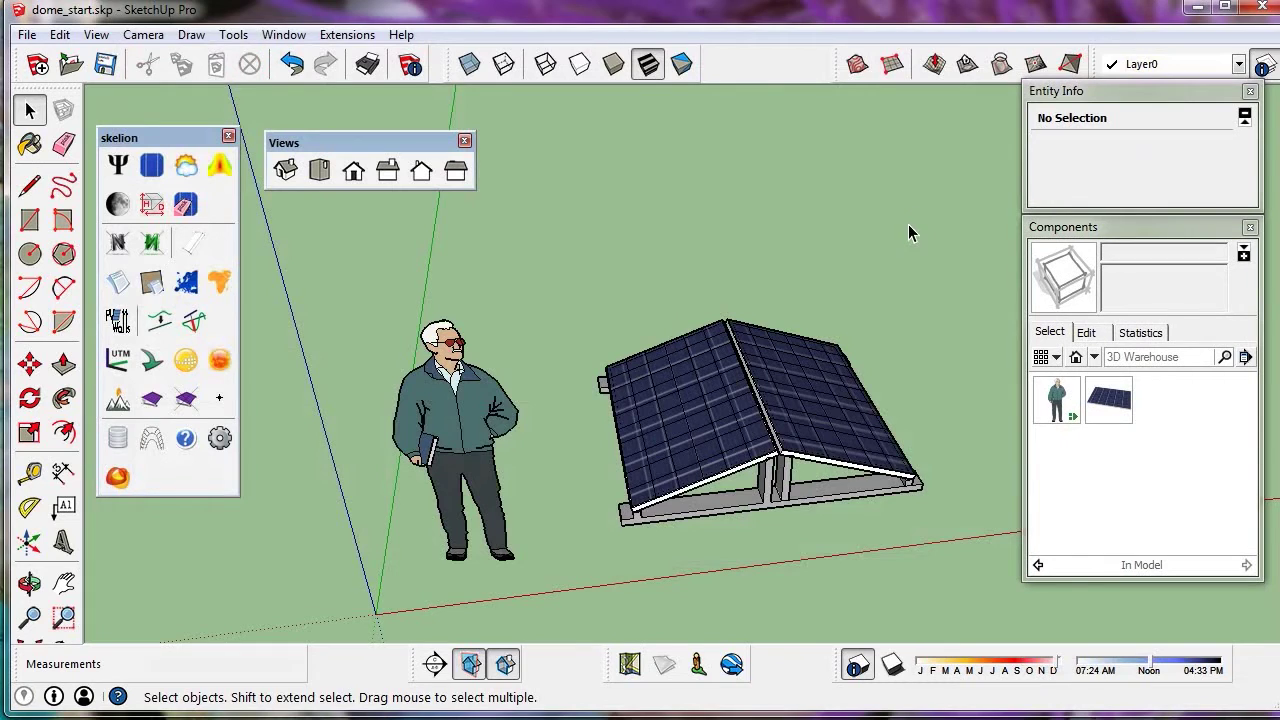
Make the two-panel roof into Component#1 and convert it to a Skelion component
{"action": "left_click_drag", "start_coordinate": [503, 229], "coordinate": [951, 598]}
{"action": "right_click", "coordinate": [777, 382]}
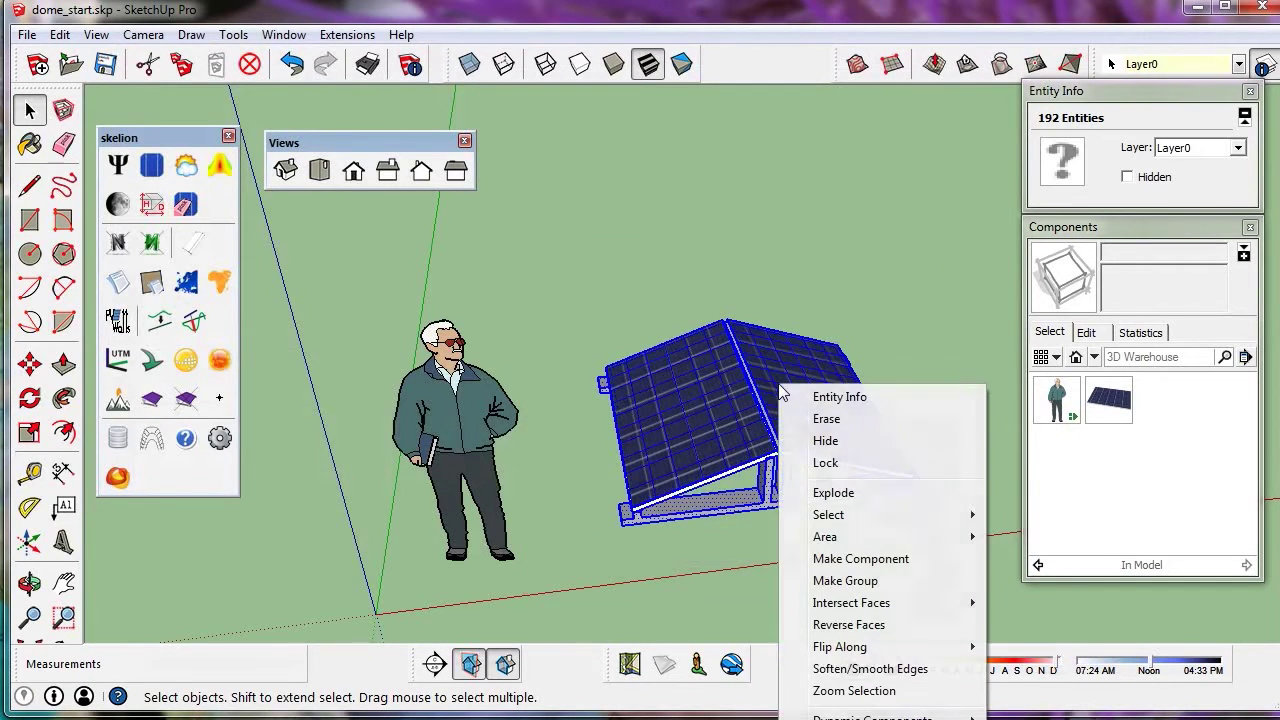
{"action": "left_click", "coordinate": [867, 555]}
{"action": "left_click", "coordinate": [672, 506]}
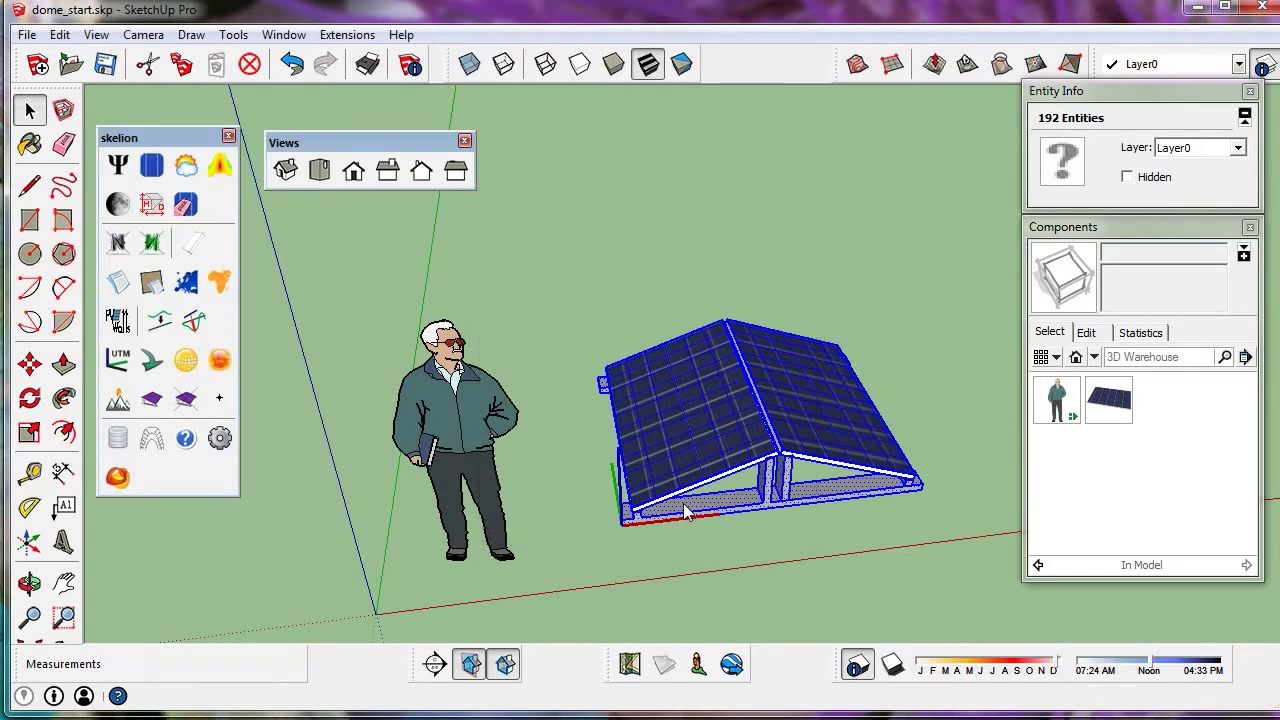
{"action": "left_click", "coordinate": [152, 401]}
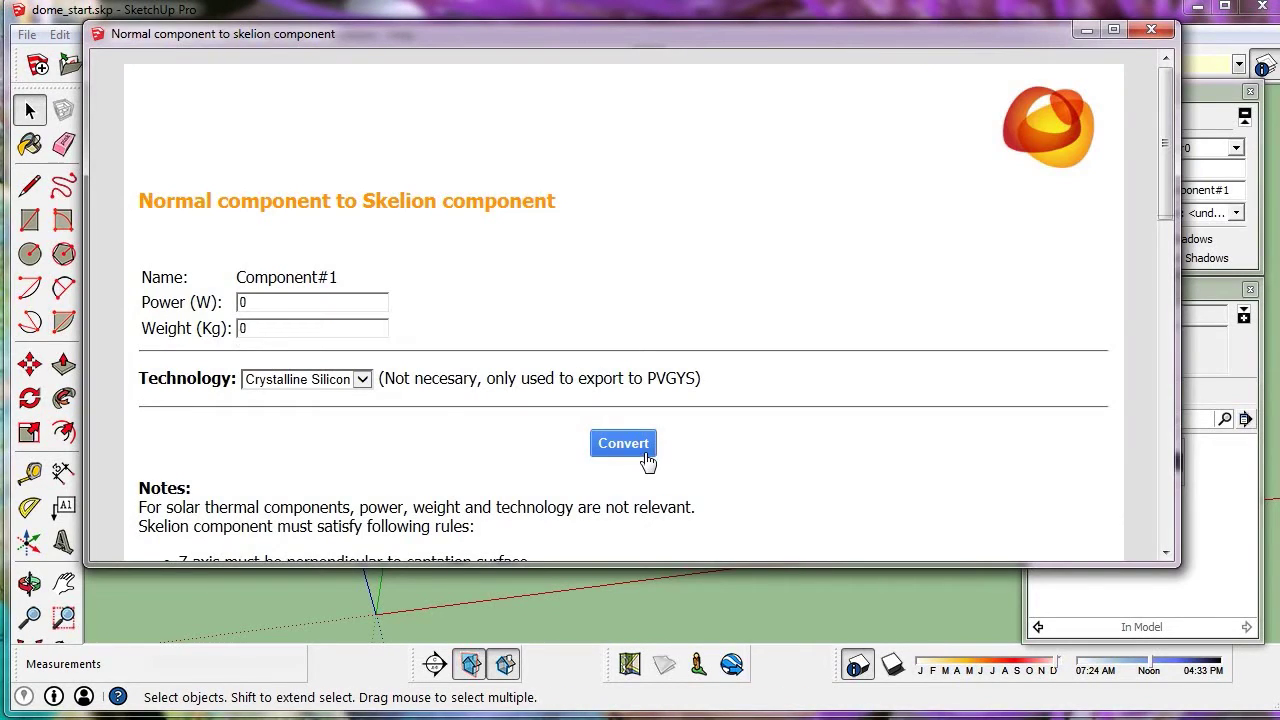
{"action": "left_click", "coordinate": [623, 445]}
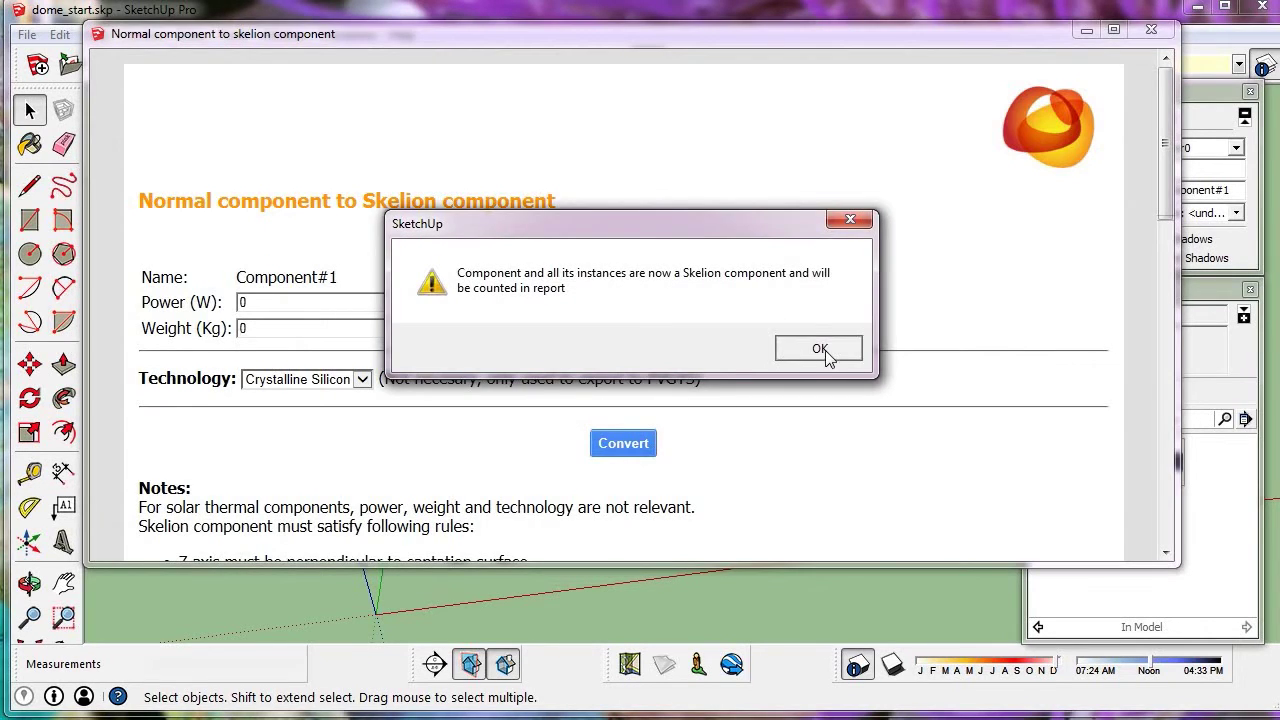
{"action": "left_click", "coordinate": [819, 349]}
{"action": "left_click", "coordinate": [926, 398]}
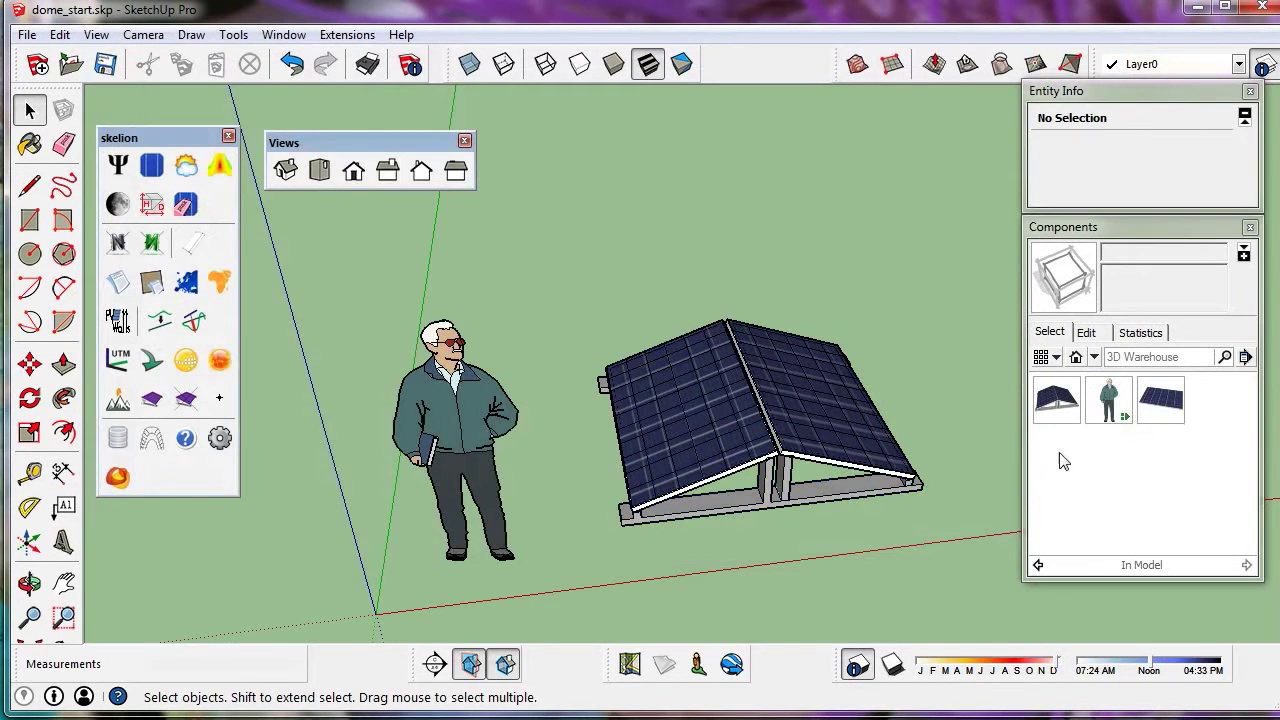
Delete the solar roof component and select the disc's top face plus the short line on it
{"action": "left_click", "coordinate": [820, 398]}
{"action": "key", "text": "Delete"}
{"action": "scroll", "coordinate": [780, 394], "scroll_direction": "down", "scroll_amount": 5}
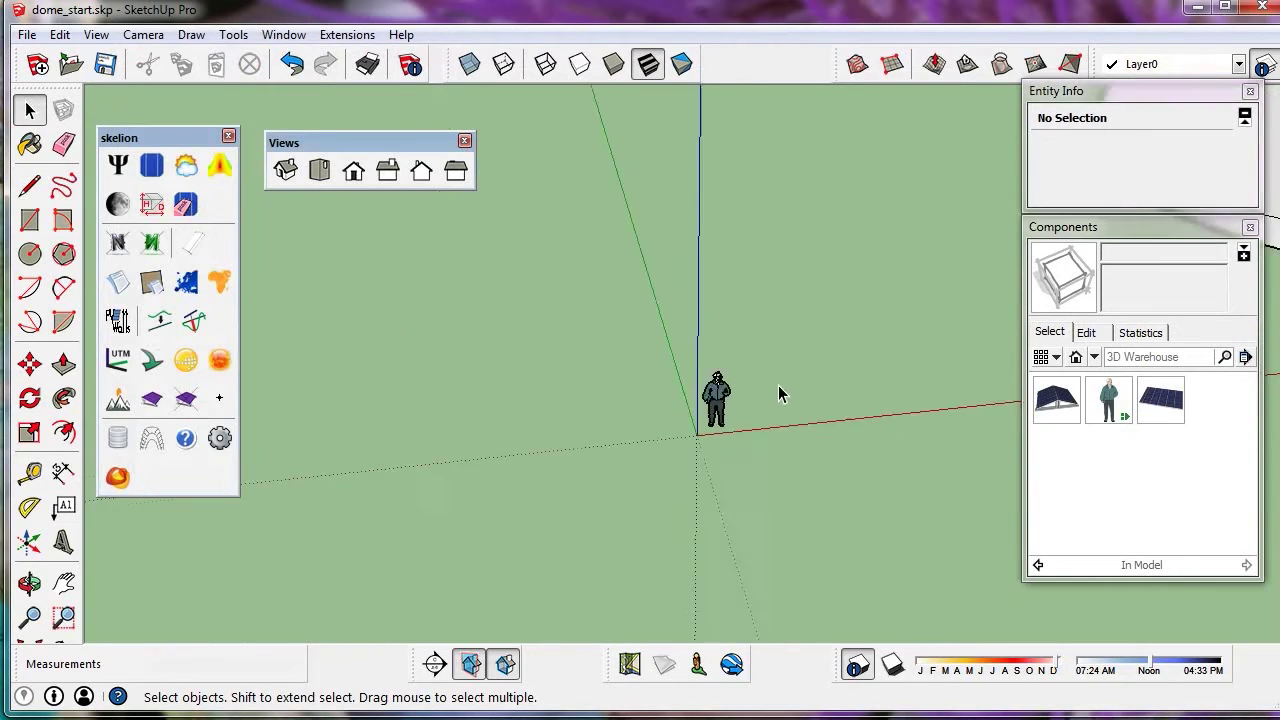
{"action": "scroll", "coordinate": [908, 314], "scroll_direction": "down", "scroll_amount": 3}
{"action": "middle_click_drag", "start_coordinate": [908, 314], "coordinate": [520, 325]}
{"action": "scroll", "coordinate": [640, 285], "scroll_direction": "up", "scroll_amount": 3}
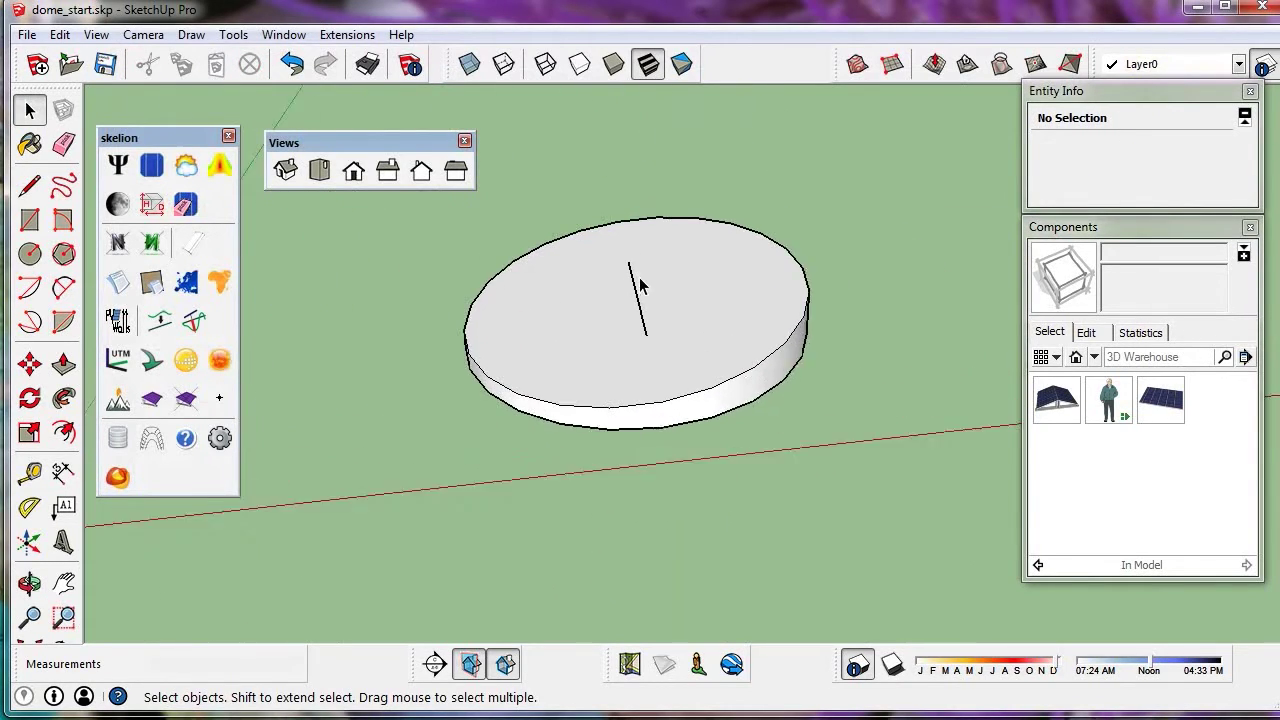
{"action": "scroll", "coordinate": [640, 285], "scroll_direction": "up", "scroll_amount": 1}
{"action": "scroll", "coordinate": [665, 345], "scroll_direction": "down", "scroll_amount": 4}
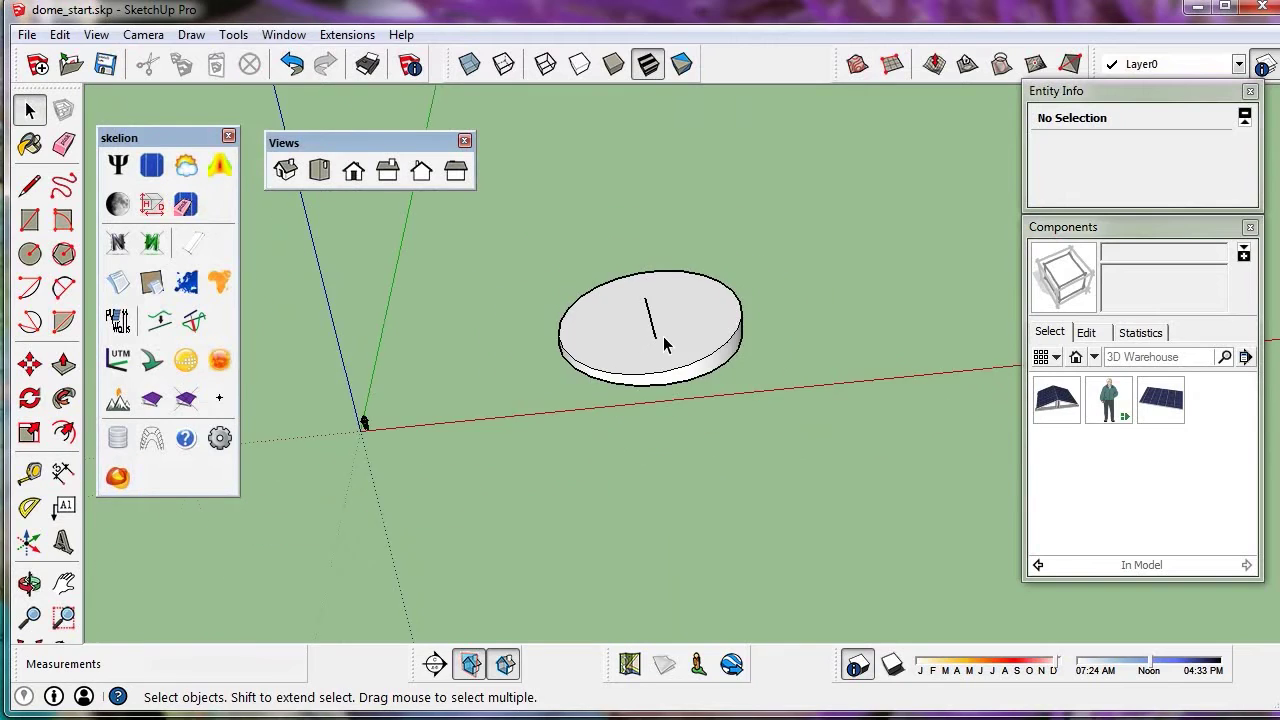
{"action": "left_click", "coordinate": [664, 324]}
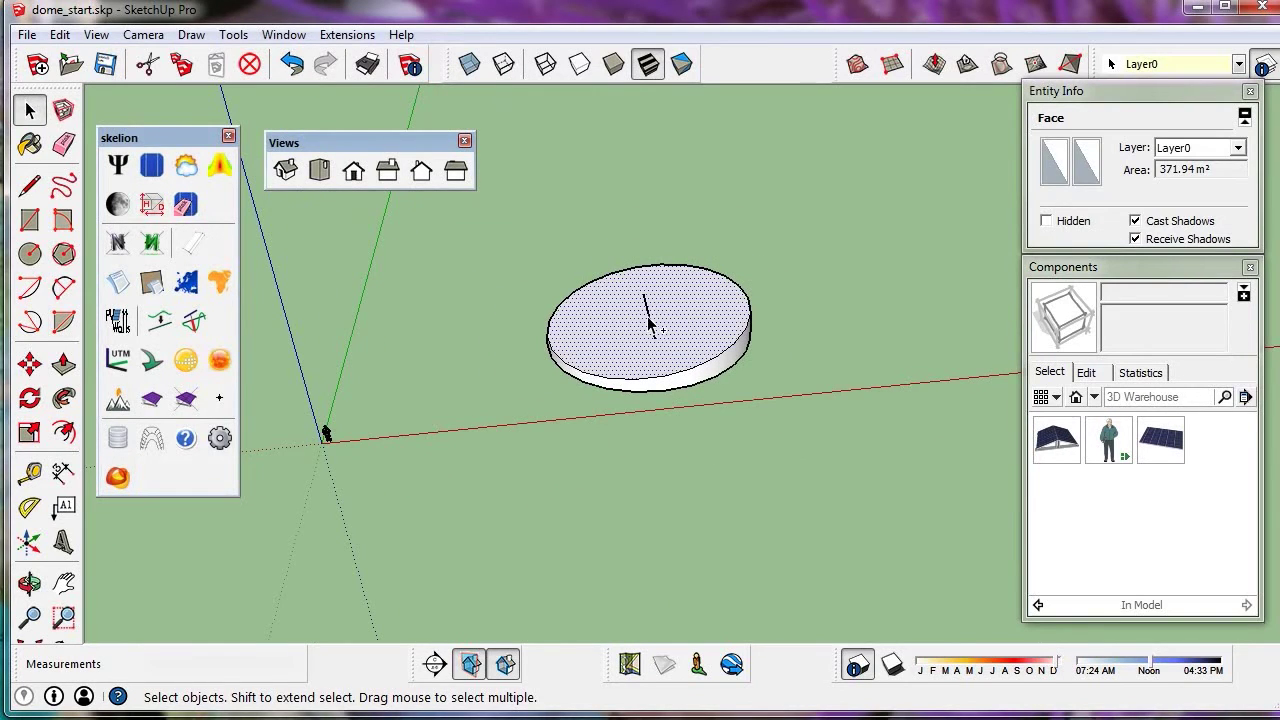
{"action": "left_click", "coordinate": [648, 322], "text": "shift"}
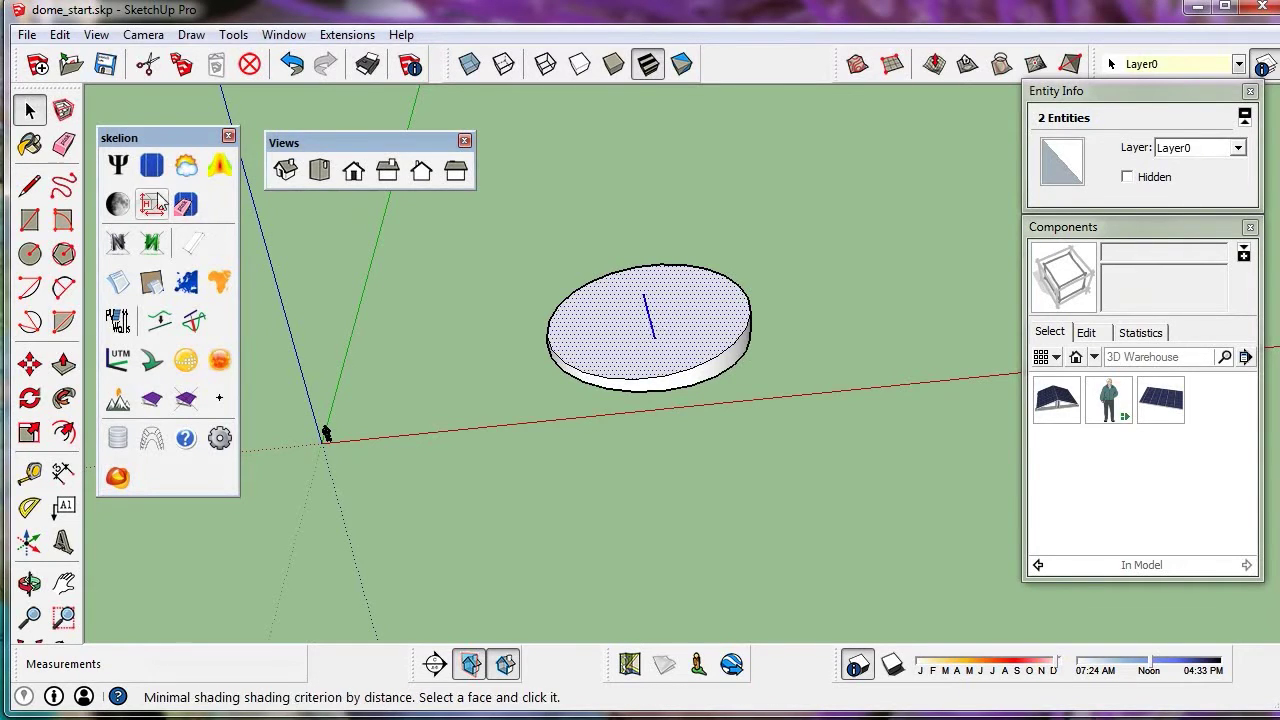
Fill the disc's circular face with Component#1 panels, with 'Your own pitch' set to 2
{"action": "left_click", "coordinate": [156, 168]}
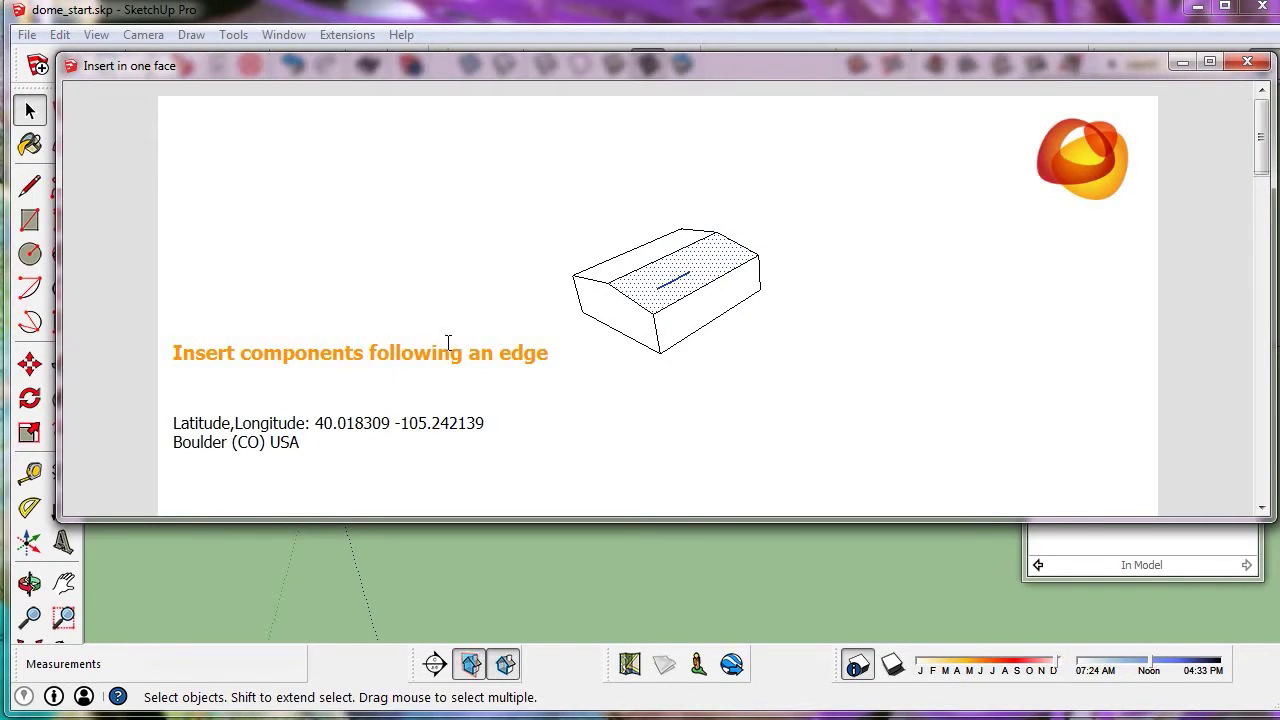
{"action": "scroll", "coordinate": [448, 343], "scroll_direction": "down", "scroll_amount": 5}
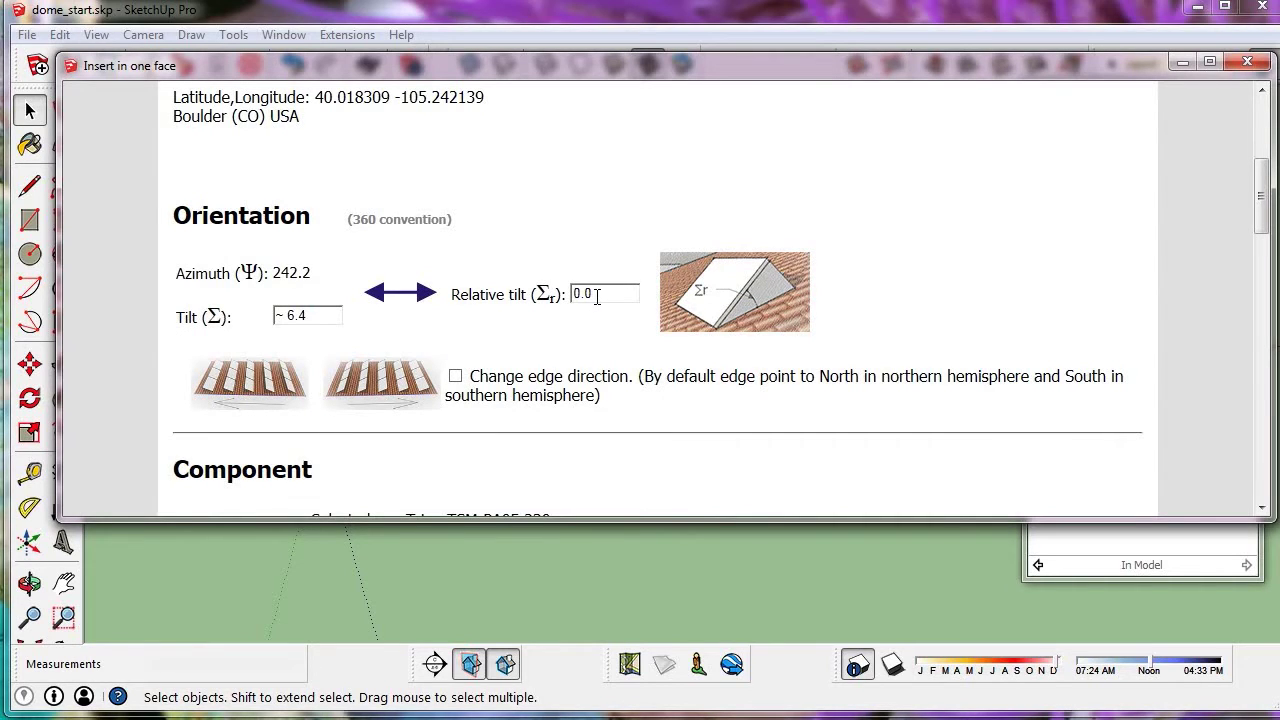
{"action": "scroll", "coordinate": [598, 296], "scroll_direction": "down", "scroll_amount": 4}
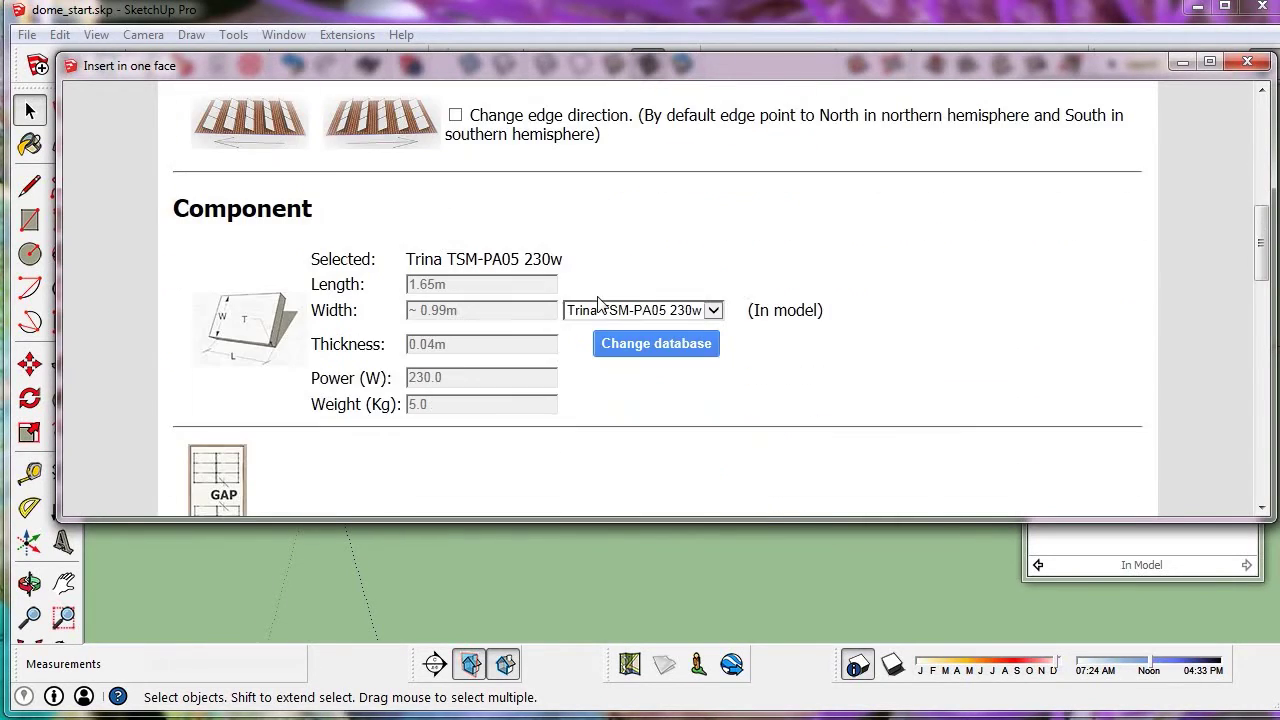
{"action": "left_click", "coordinate": [714, 313]}
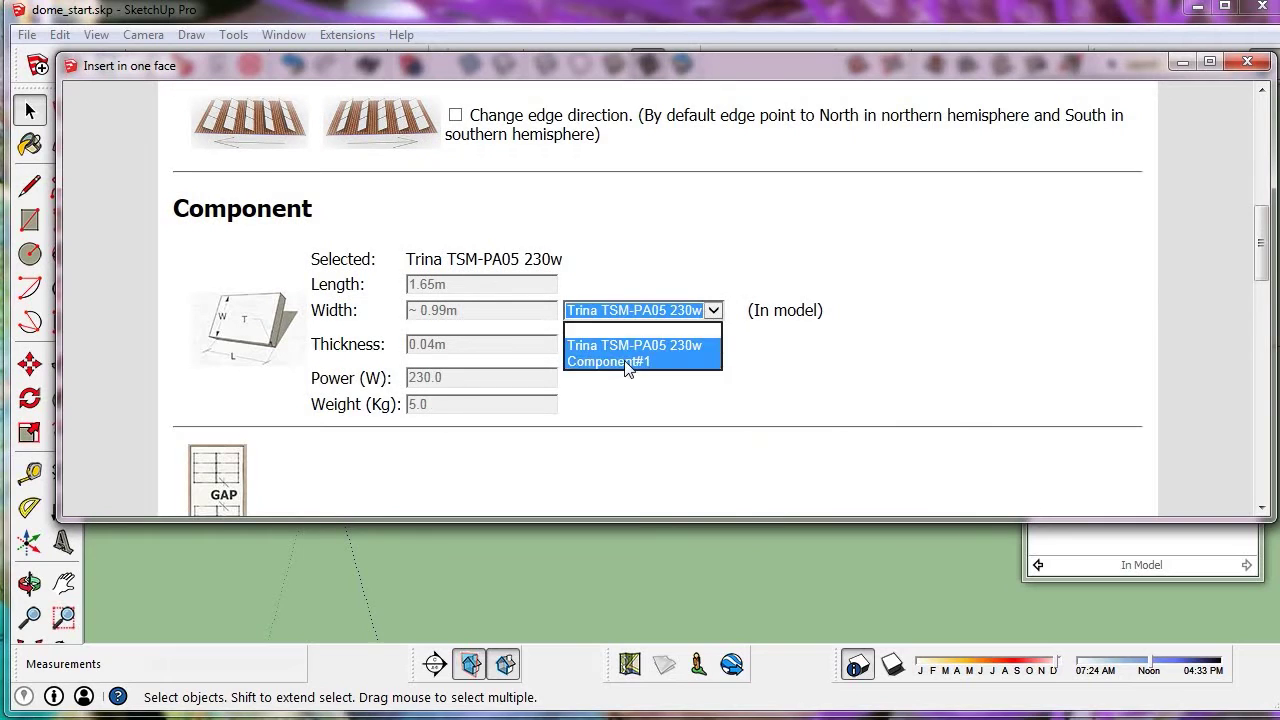
{"action": "left_click", "coordinate": [626, 361]}
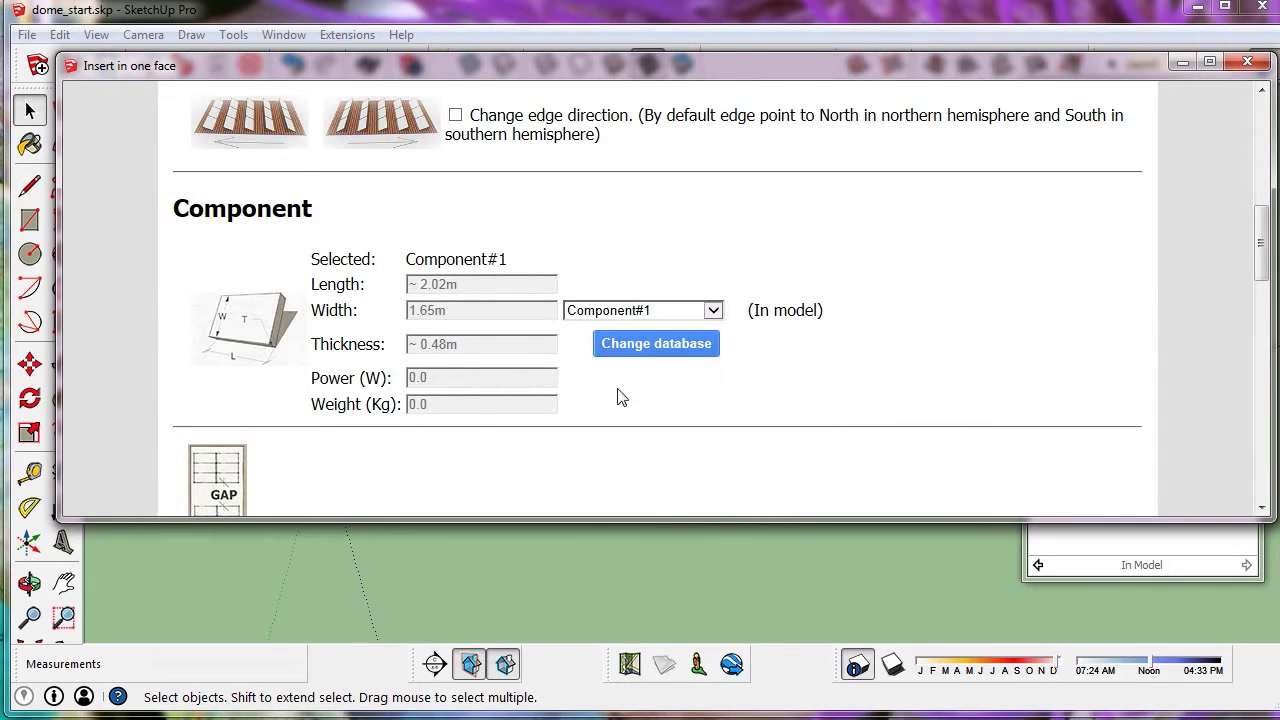
{"action": "scroll", "coordinate": [618, 397], "scroll_direction": "down", "scroll_amount": 3}
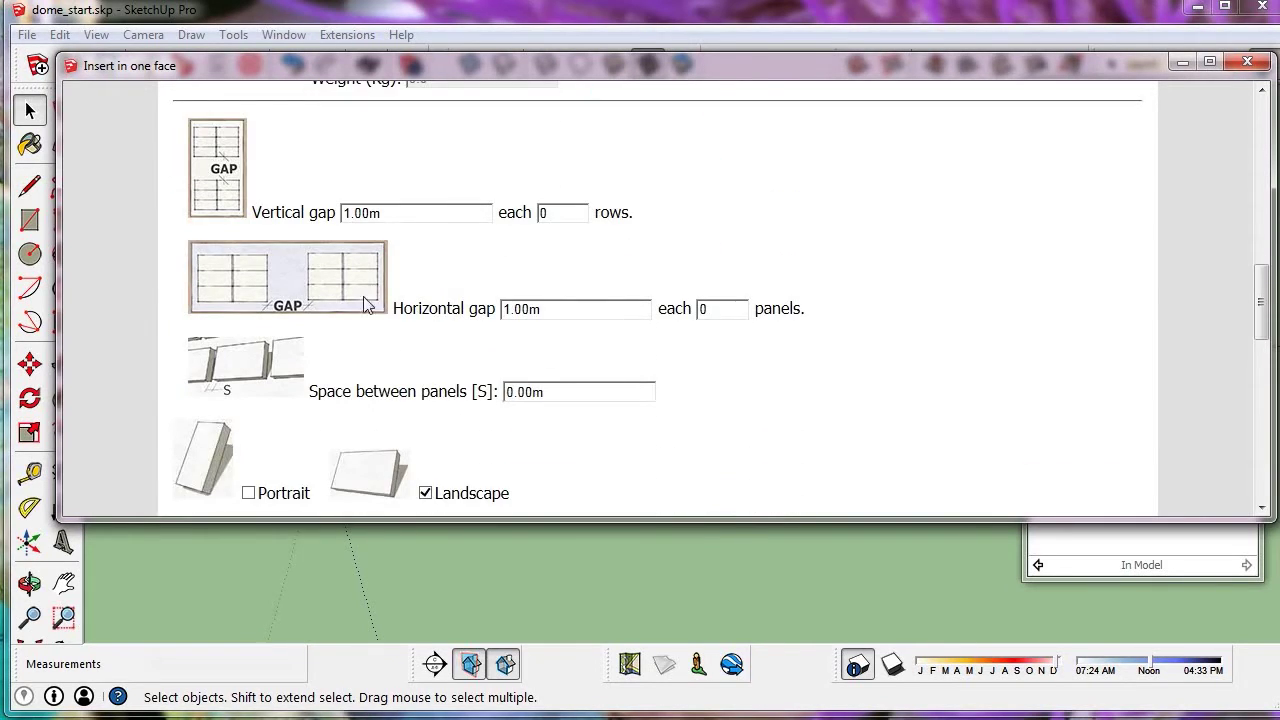
{"action": "scroll", "coordinate": [371, 343], "scroll_direction": "down", "scroll_amount": 5}
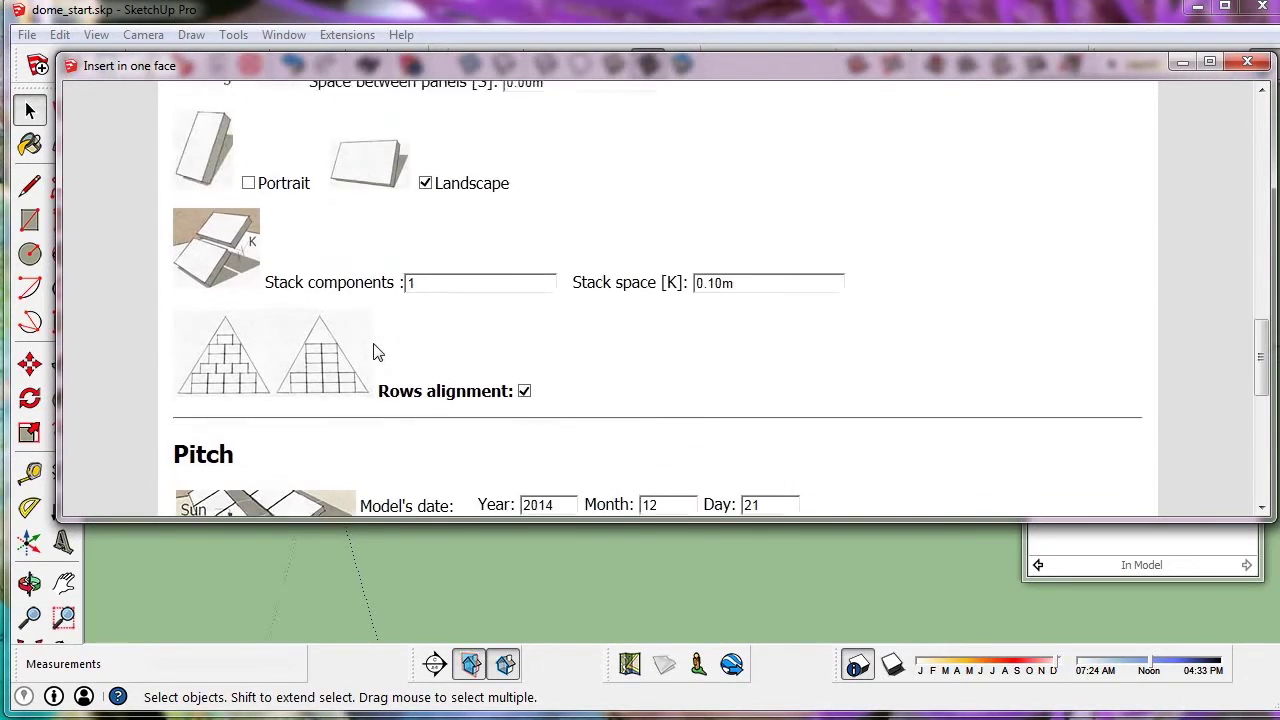
{"action": "scroll", "coordinate": [375, 350], "scroll_direction": "down", "scroll_amount": 4}
{"action": "scroll", "coordinate": [375, 350], "scroll_direction": "down", "scroll_amount": 1}
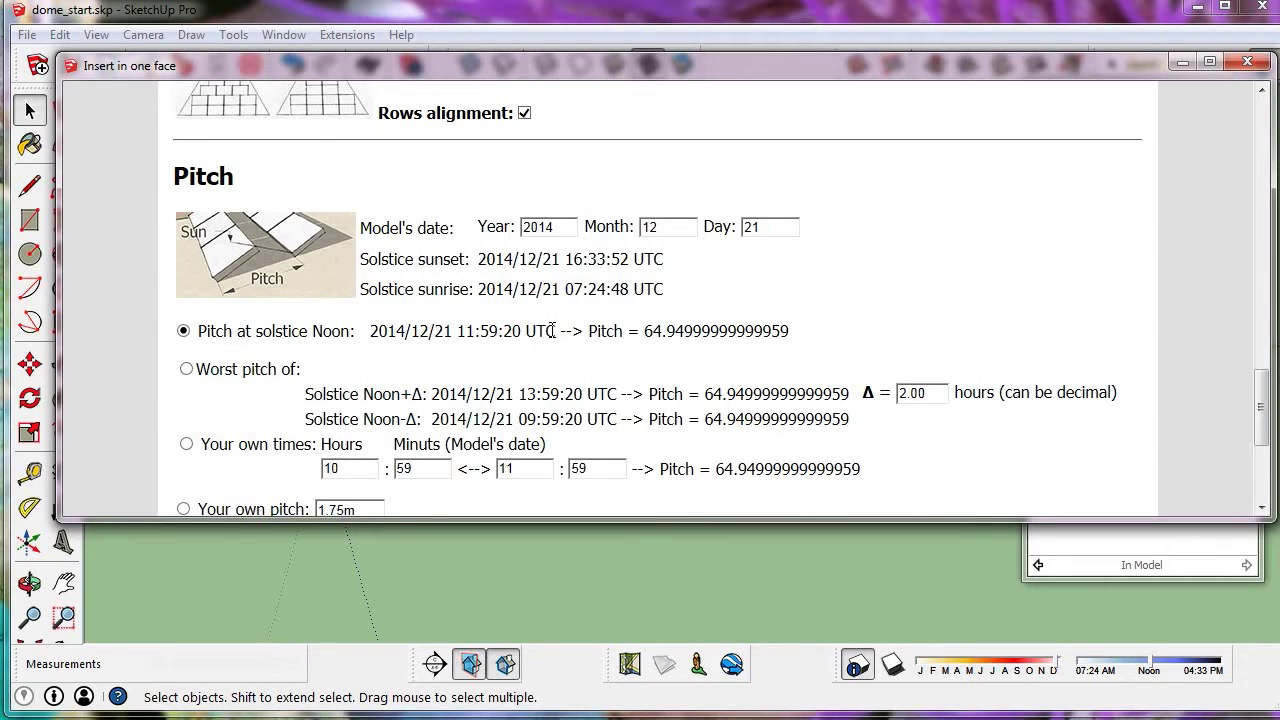
{"action": "scroll", "coordinate": [552, 331], "scroll_direction": "down", "scroll_amount": 4}
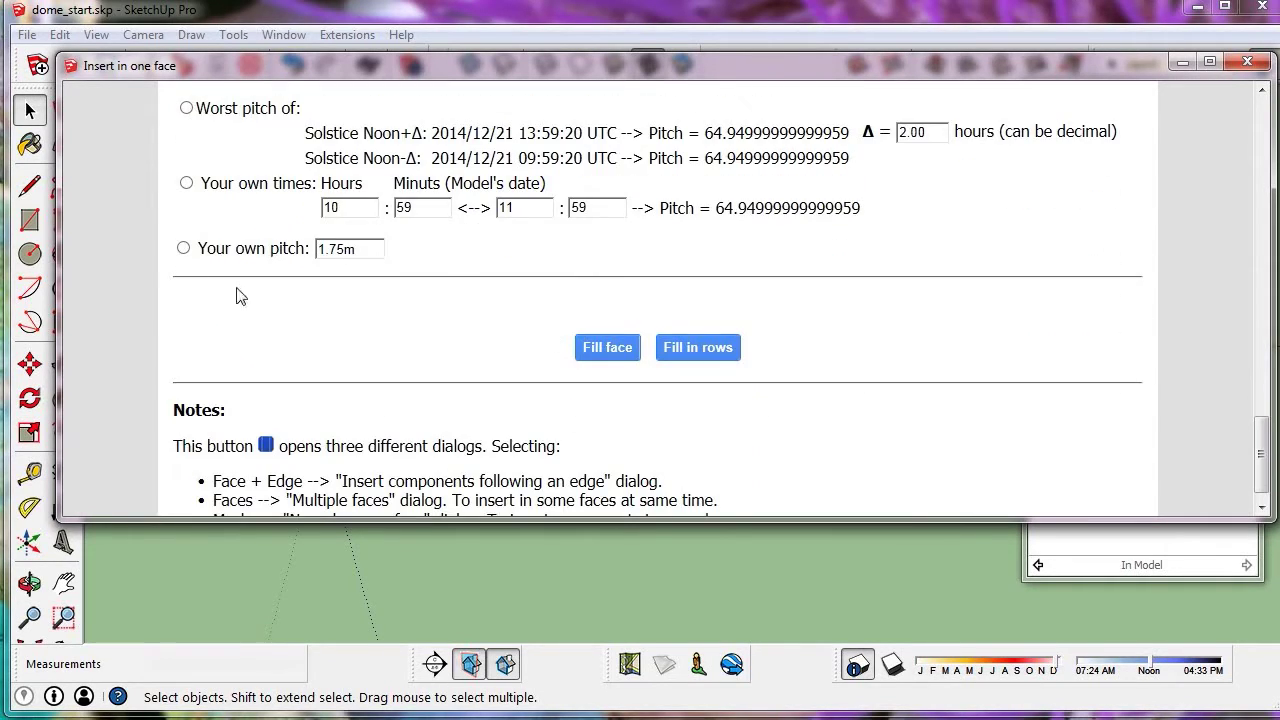
{"action": "double_click", "coordinate": [338, 252]}
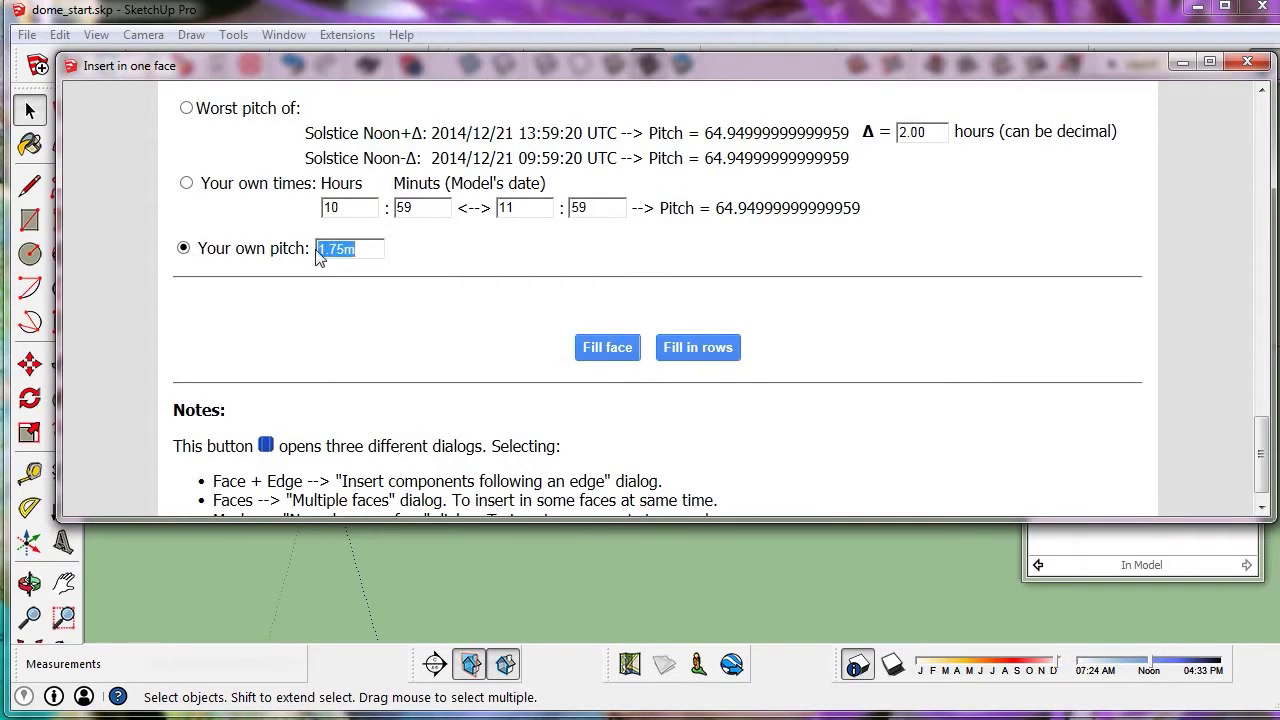
{"action": "type", "text": "2m"}
{"action": "left_click", "coordinate": [607, 348]}
{"action": "scroll", "coordinate": [607, 349], "scroll_direction": "up", "scroll_amount": 5}
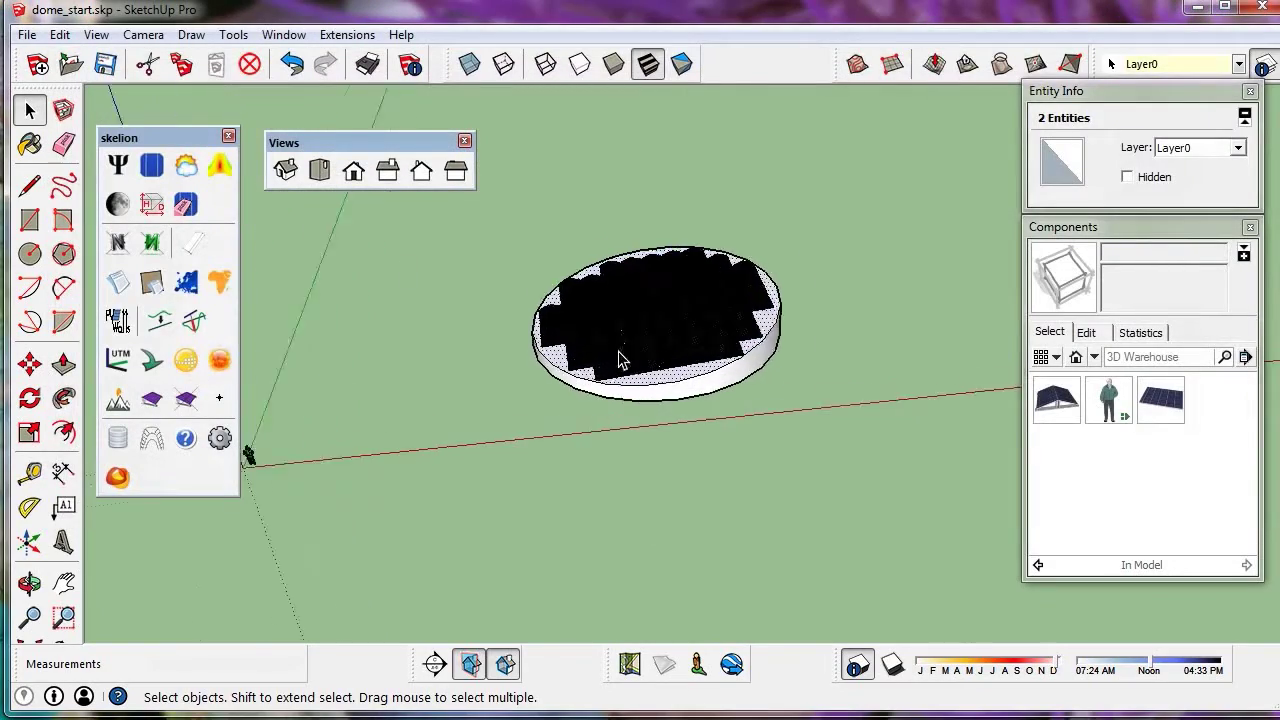
{"action": "scroll", "coordinate": [598, 347], "scroll_direction": "up", "scroll_amount": 4}
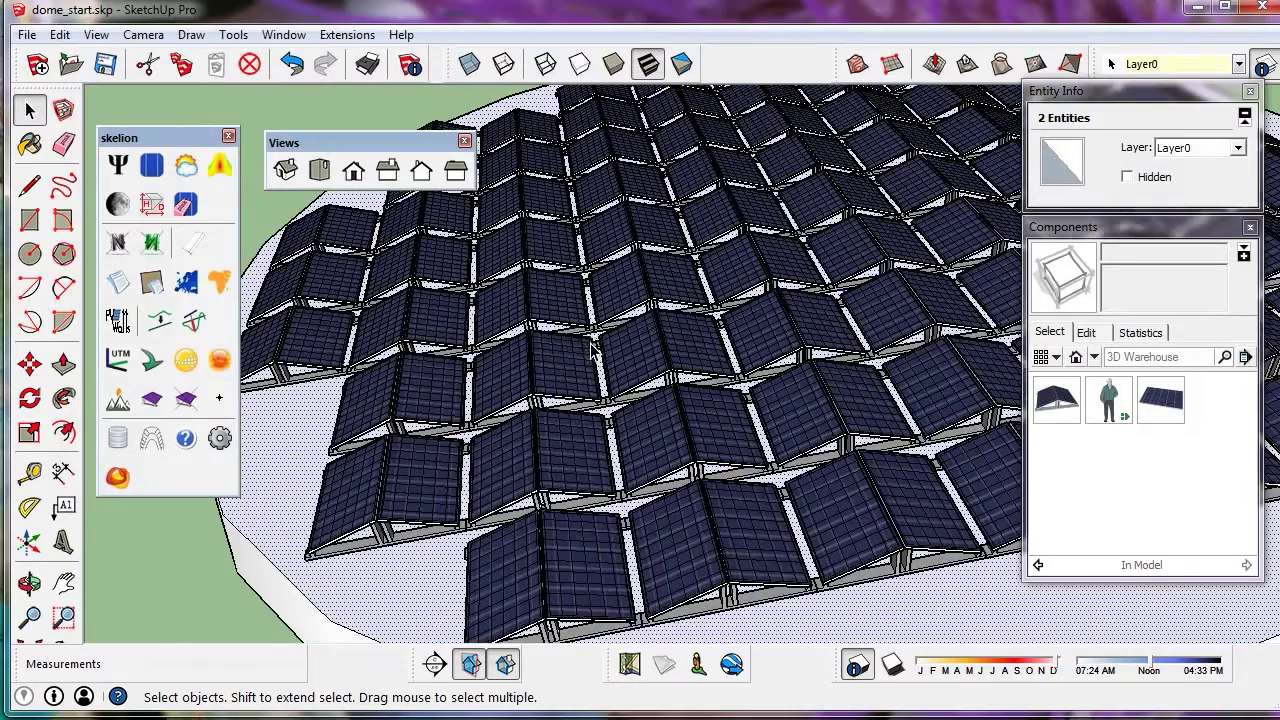
{"action": "left_click", "coordinate": [337, 170]}
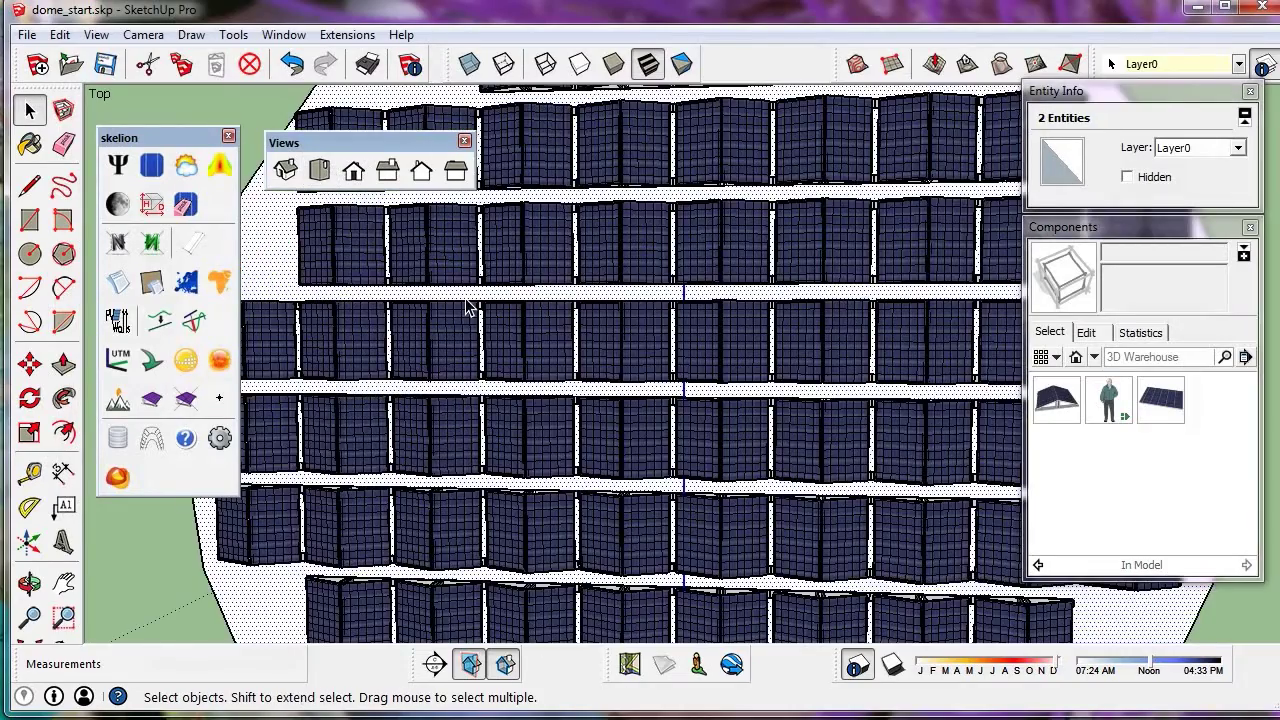
{"action": "scroll", "coordinate": [484, 362], "scroll_direction": "down", "scroll_amount": 4}
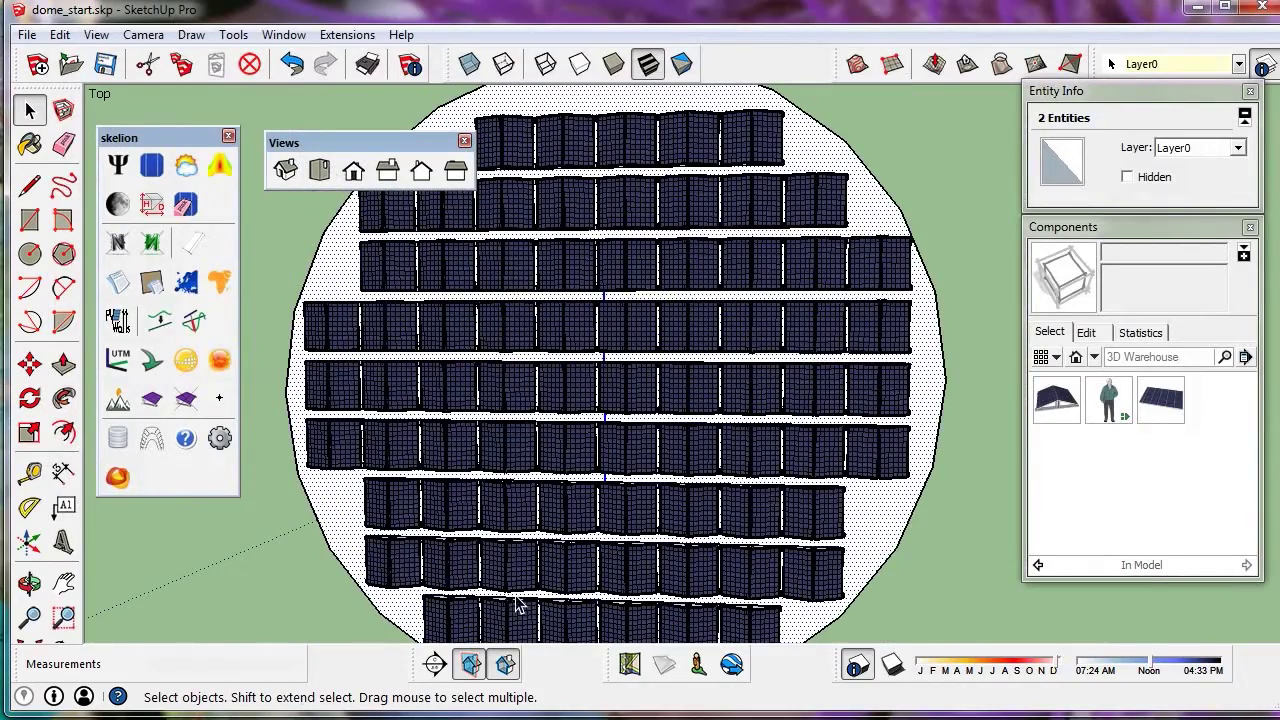
{"action": "middle_click_drag", "start_coordinate": [491, 580], "coordinate": [557, 443]}
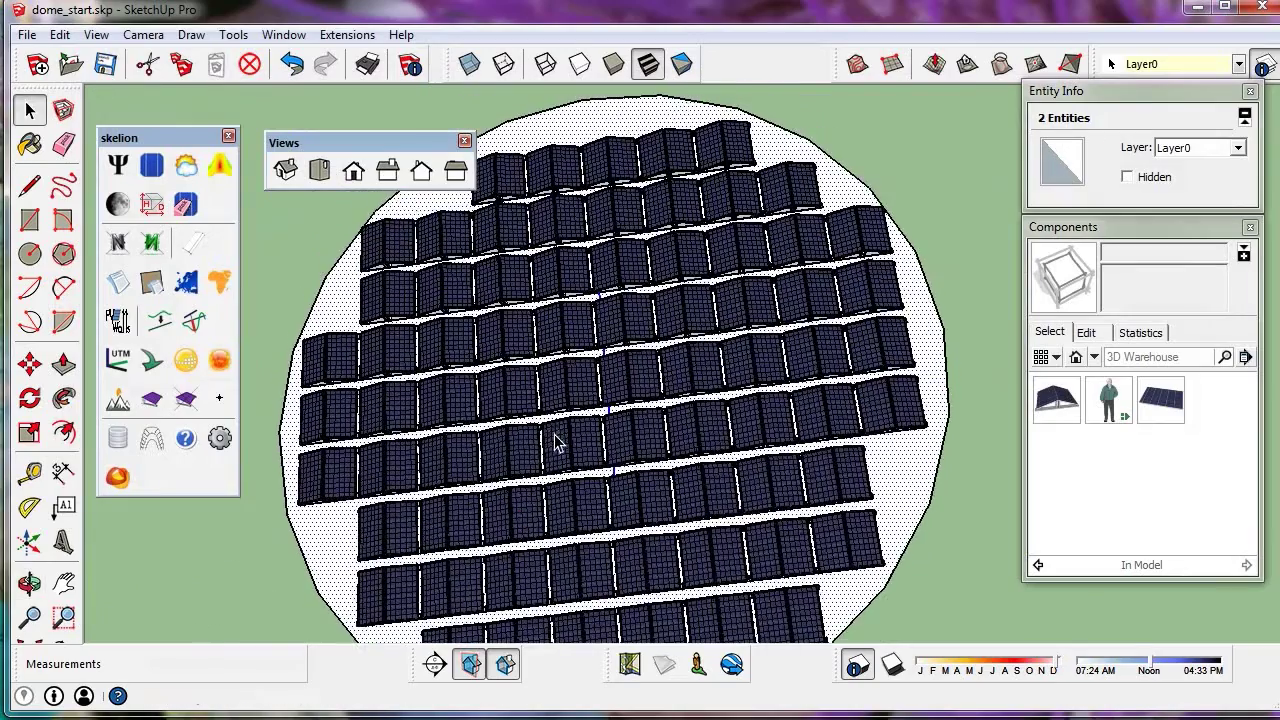
{"action": "scroll", "coordinate": [560, 434], "scroll_direction": "down", "scroll_amount": 5}
{"action": "scroll", "coordinate": [557, 433], "scroll_direction": "down", "scroll_amount": 2}
{"action": "mouse_move", "coordinate": [528, 486]}
{"action": "middle_mouse_down"}
{"action": "mouse_move", "coordinate": [549, 371]}
{"action": "mouse_move", "coordinate": [523, 477]}
{"action": "middle_mouse_up"}
{"action": "scroll", "coordinate": [523, 477], "scroll_direction": "up", "scroll_amount": 3}
{"action": "scroll", "coordinate": [522, 468], "scroll_direction": "up", "scroll_amount": 5}
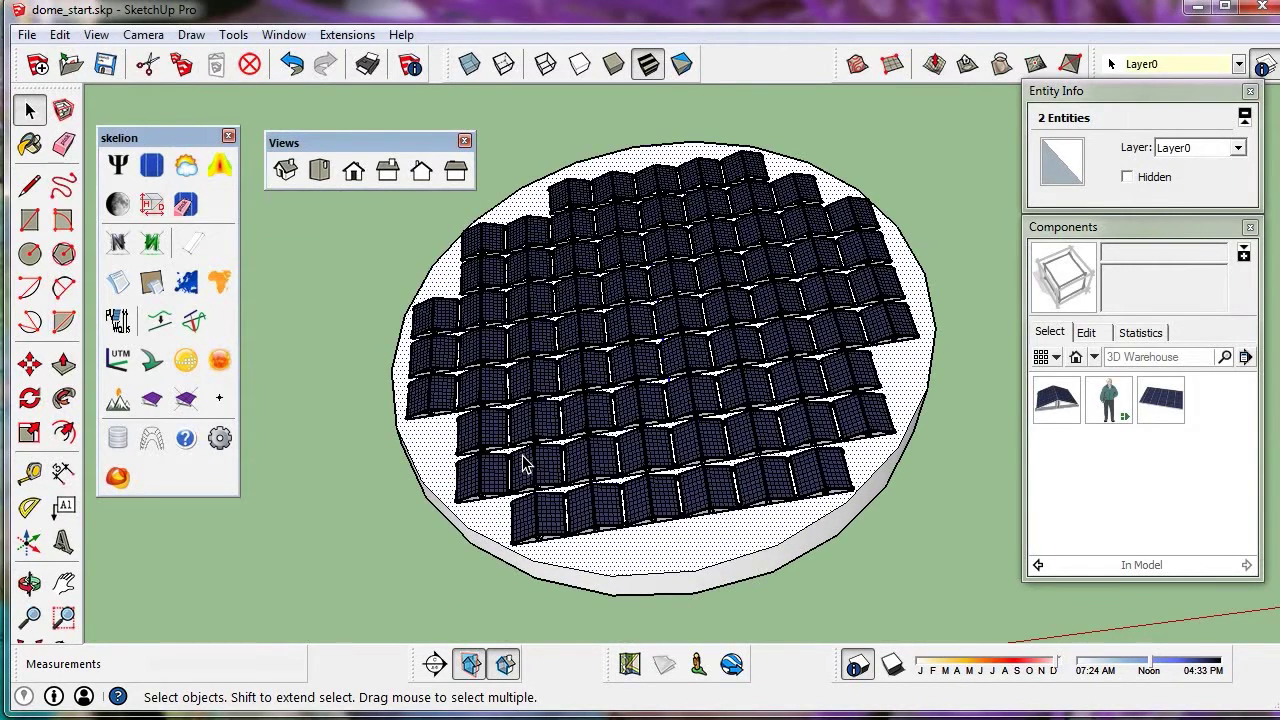
Run Skelion's recalculated basic report on the panel array, showing 74 Component#1 panels, then close it
{"action": "left_click", "coordinate": [557, 517]}
{"action": "double_click", "coordinate": [556, 522]}
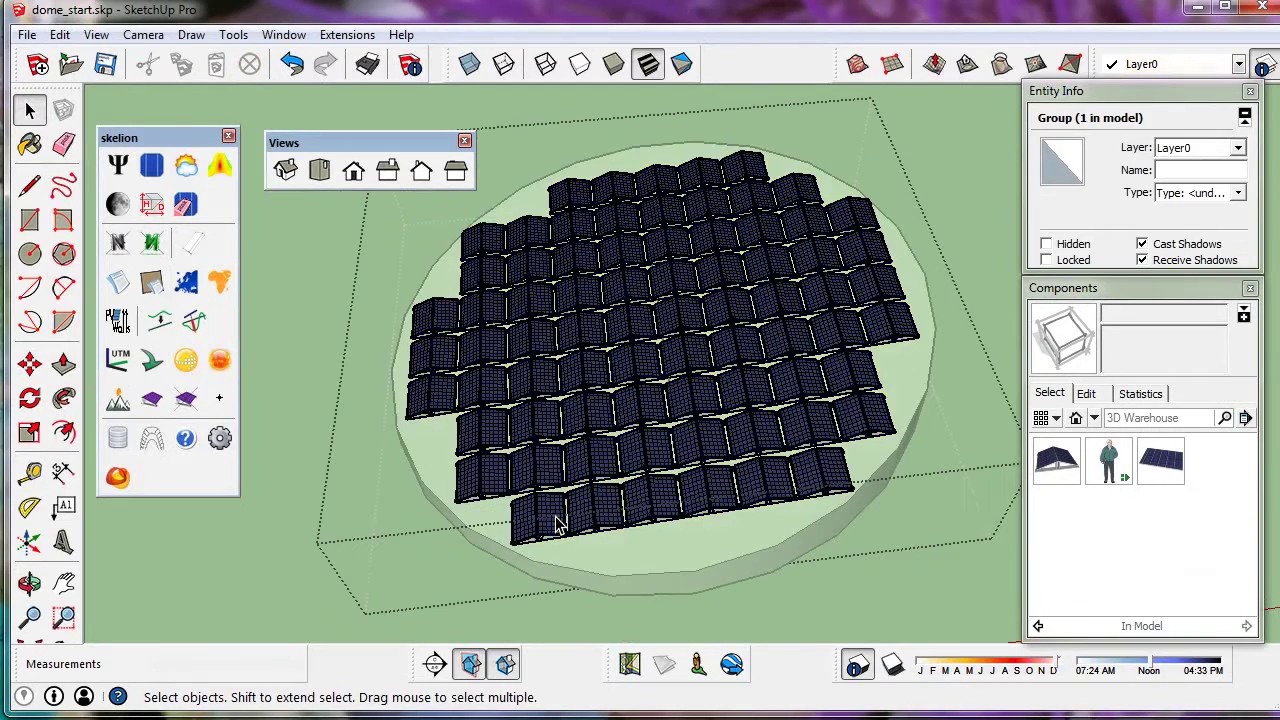
{"action": "left_click", "coordinate": [118, 282]}
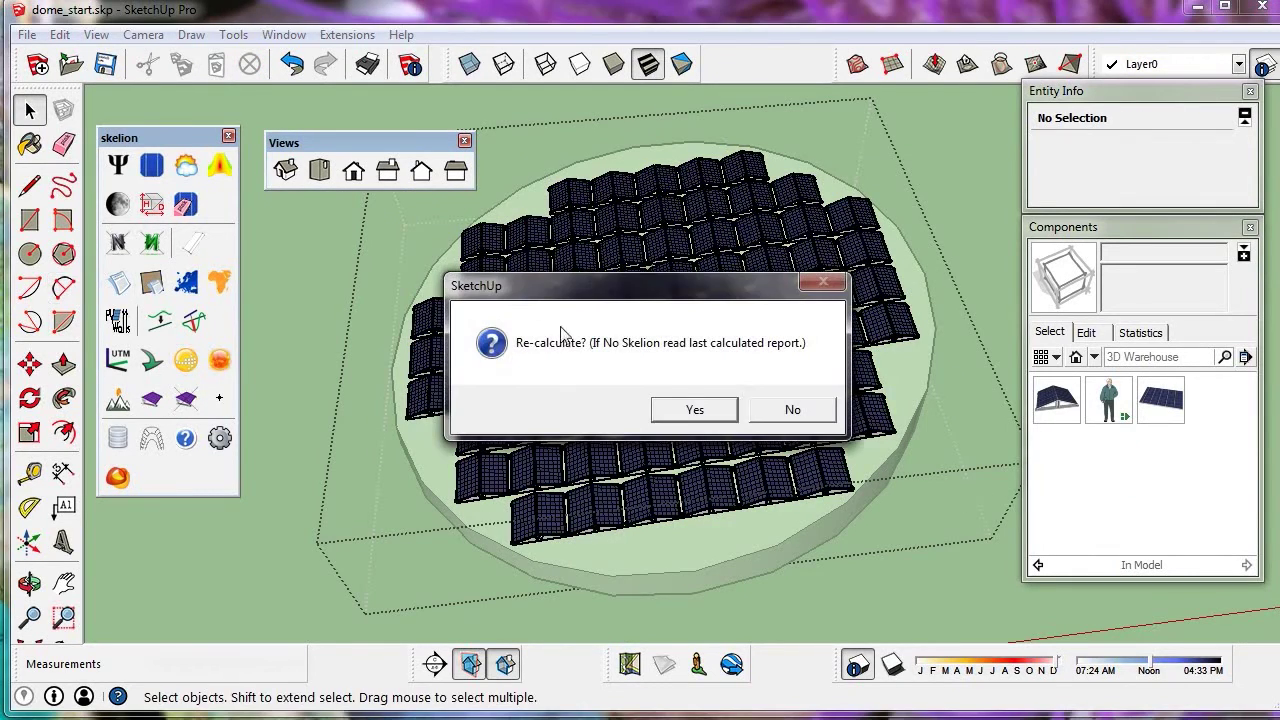
{"action": "left_click", "coordinate": [700, 409]}
{"action": "left_click", "coordinate": [550, 200]}
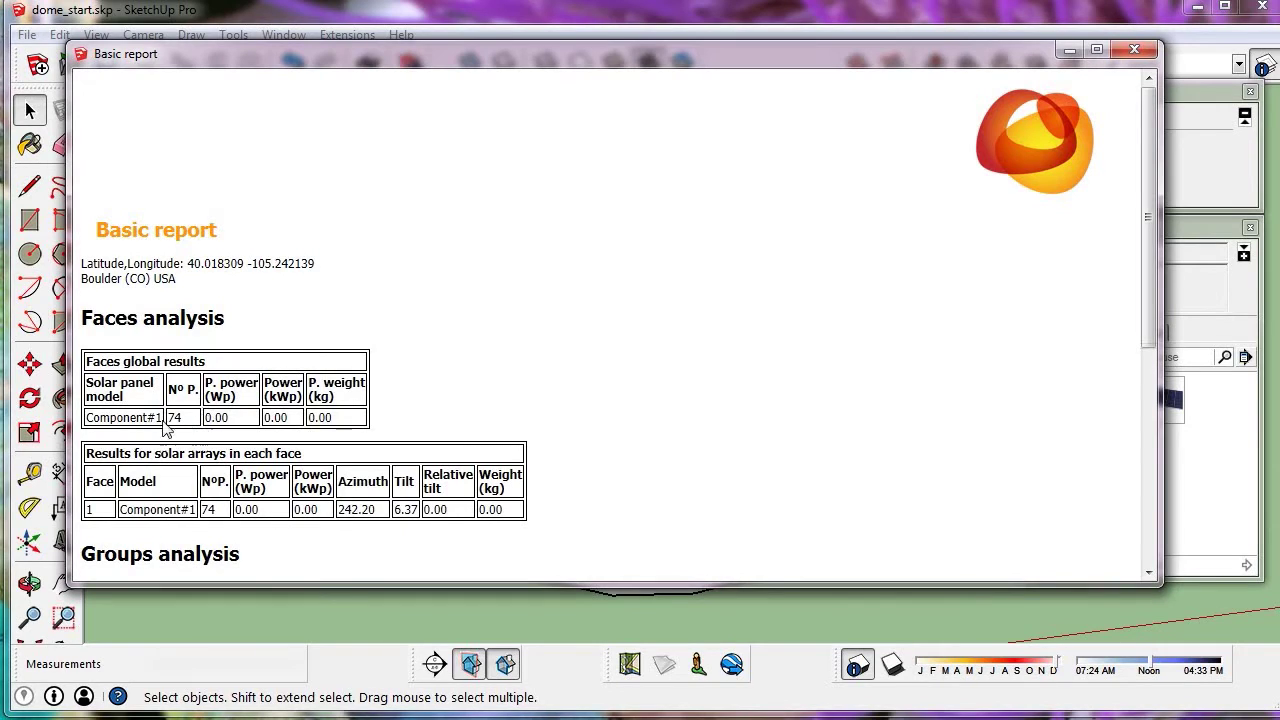
{"action": "left_click", "coordinate": [1134, 49]}
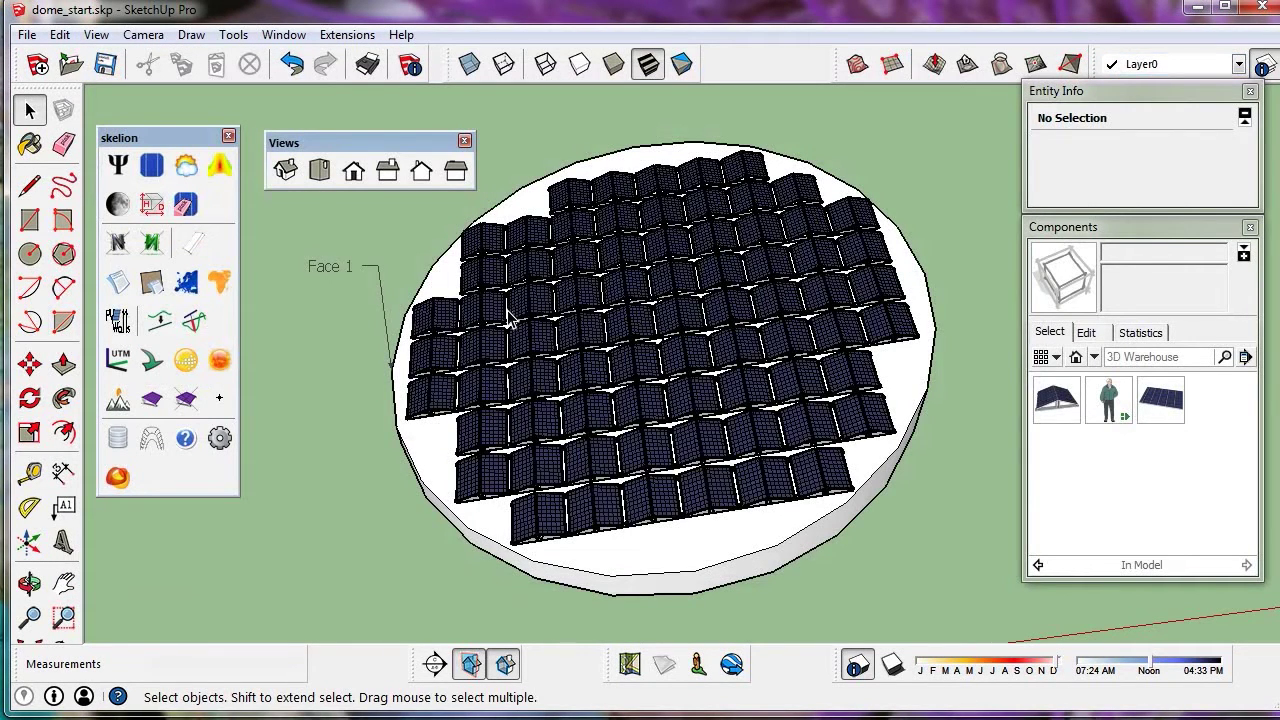
Inside the dome group, convert one Component#1 panel pair into a normal component excluded from reports
{"action": "double_click", "coordinate": [531, 517]}
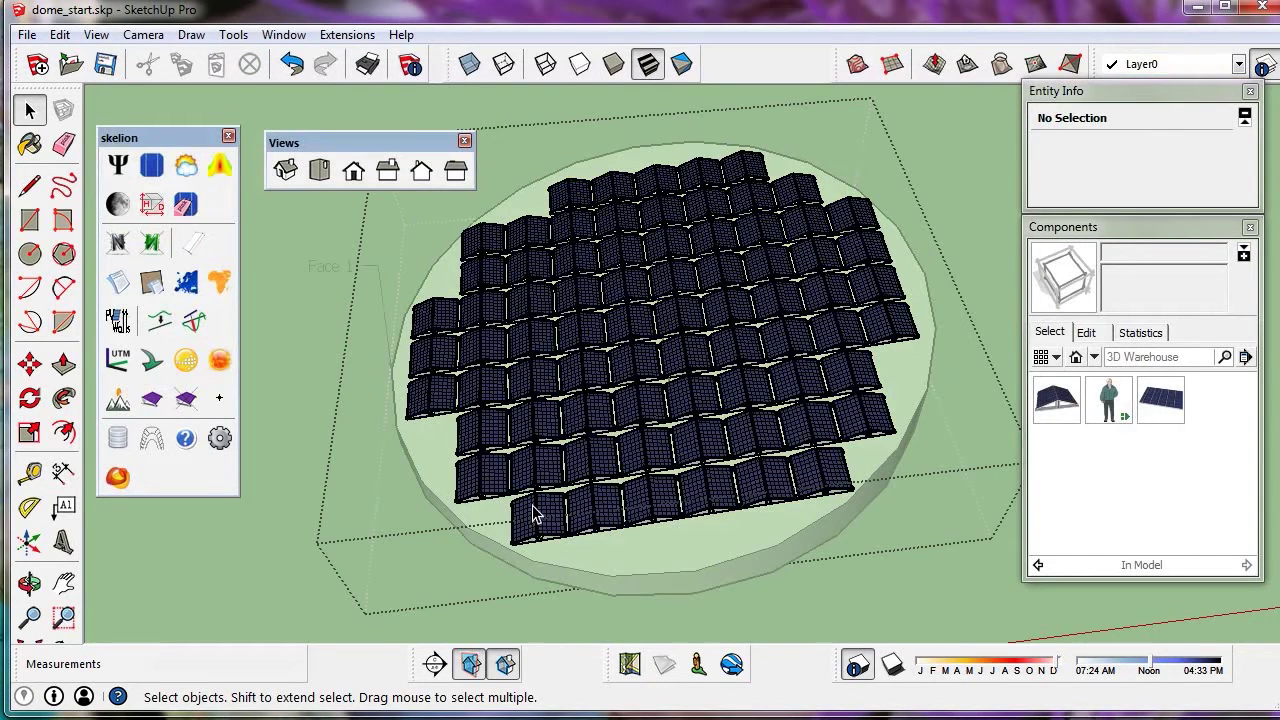
{"action": "left_click", "coordinate": [470, 480]}
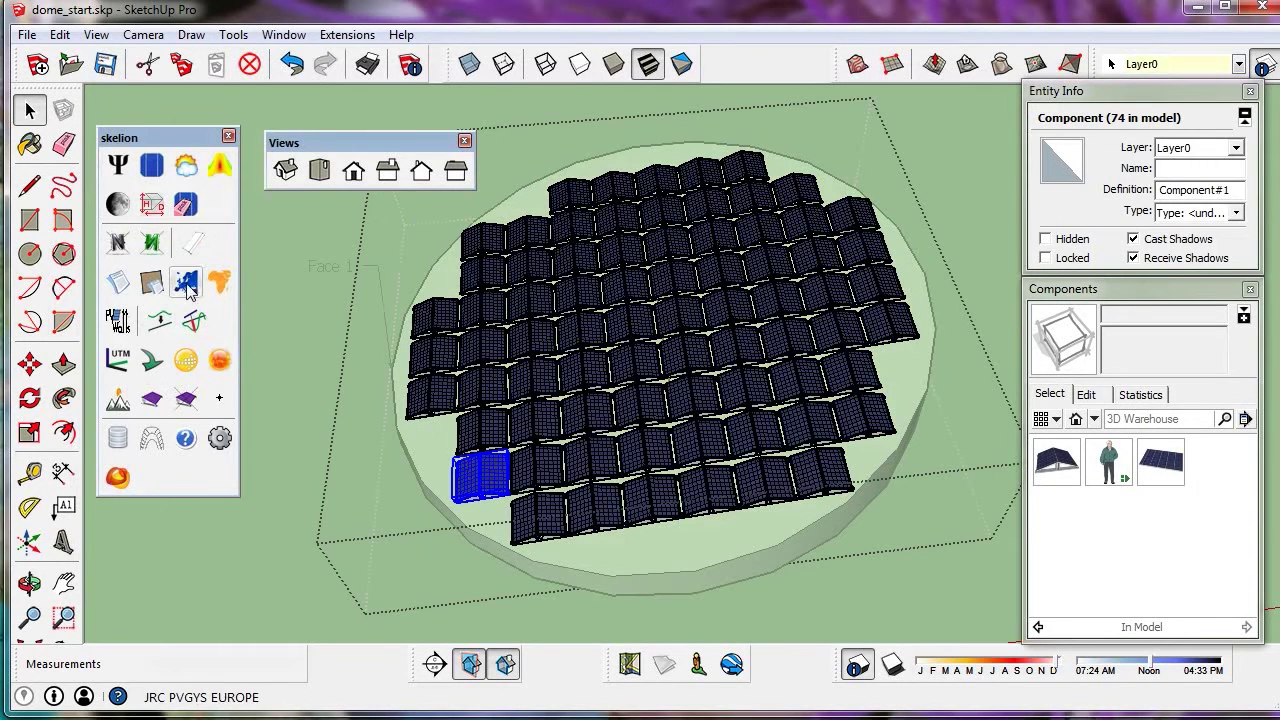
{"action": "left_click", "coordinate": [185, 398]}
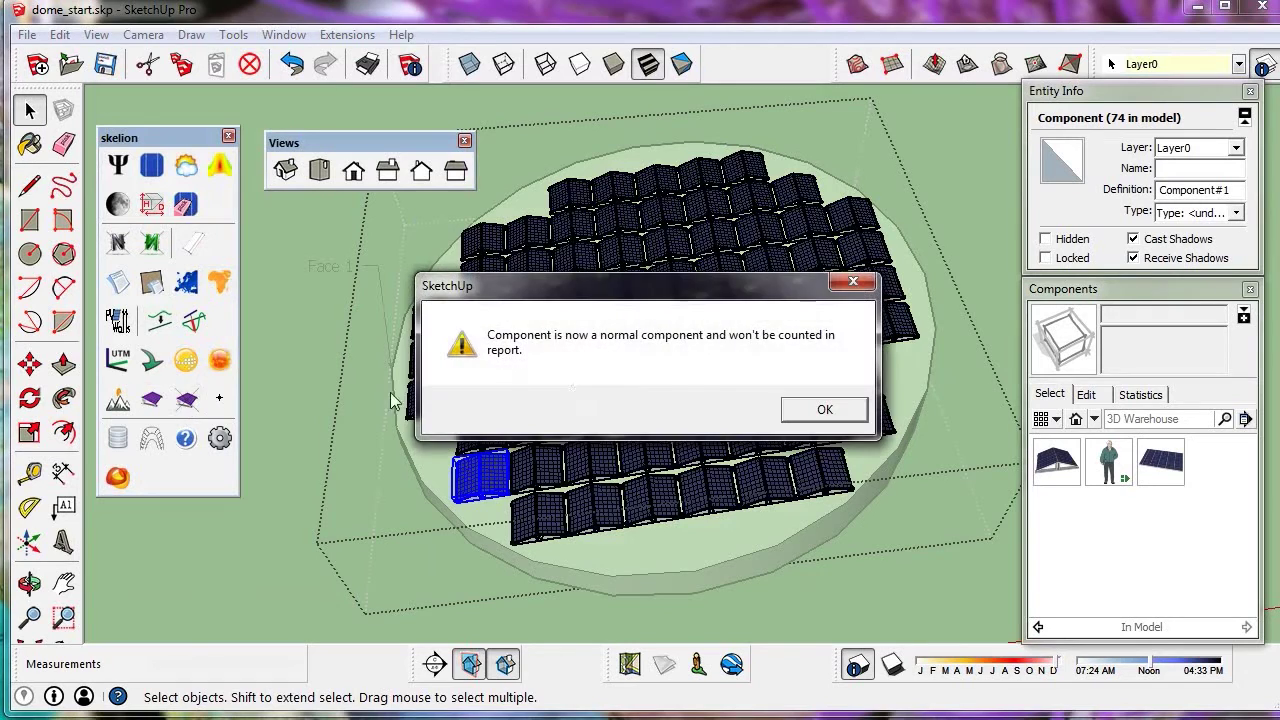
{"action": "left_click", "coordinate": [820, 410]}
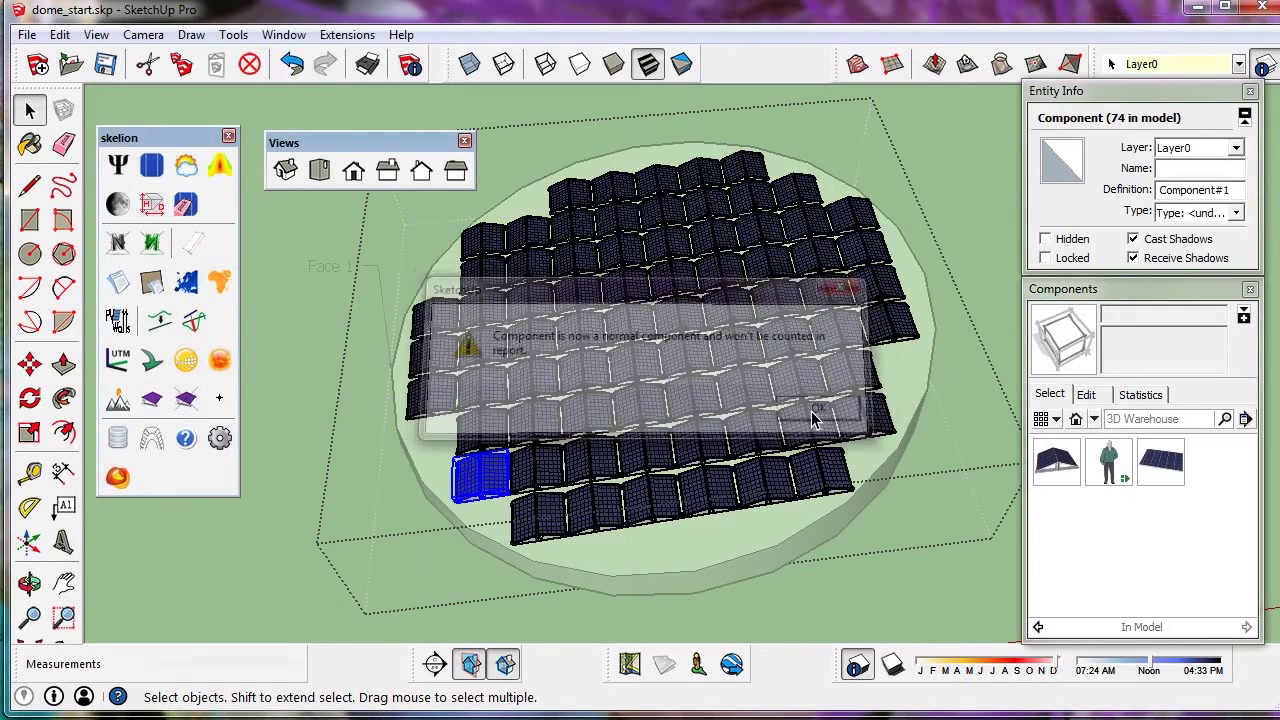
{"action": "left_click", "coordinate": [310, 352]}
Regenerate the Skelion report, recalculating it and skipping the shading derate
{"action": "left_click", "coordinate": [131, 281]}
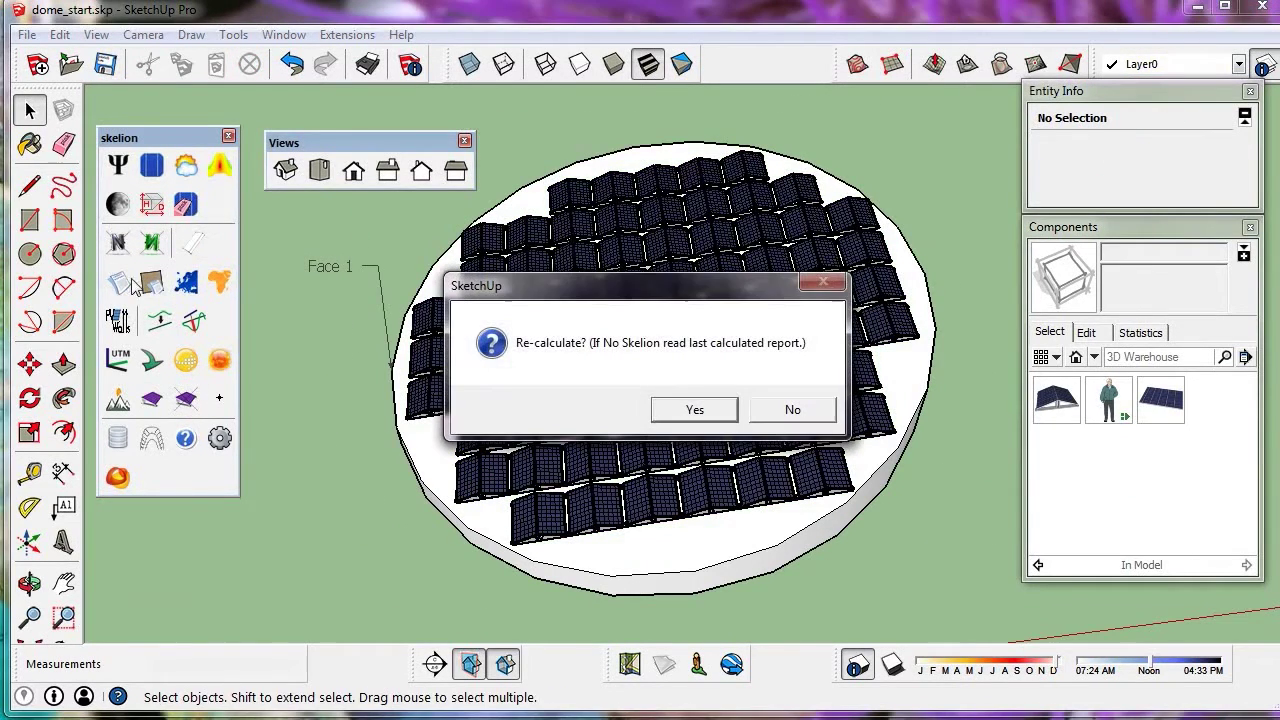
{"action": "left_click", "coordinate": [697, 410]}
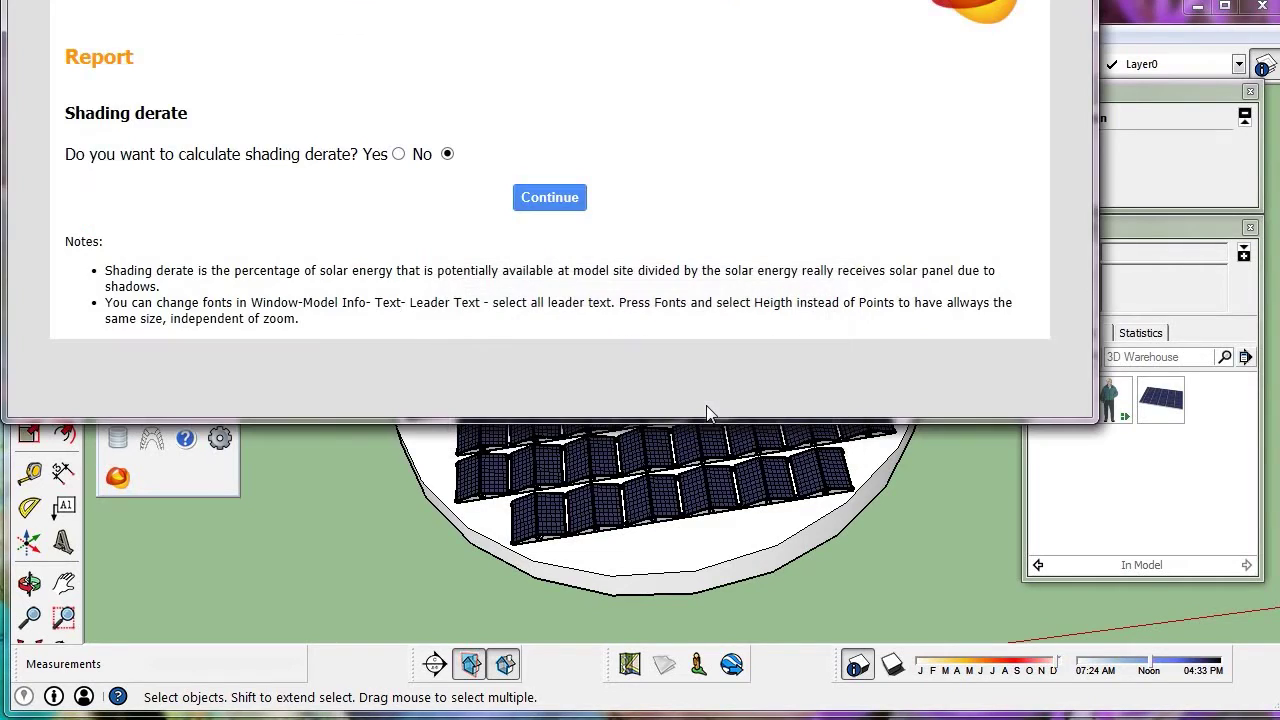
{"action": "left_click", "coordinate": [547, 205]}
In Groups analysis, highlight the azimuth values 101.48 and 263.81 for the two 74-panel groups
{"action": "scroll", "coordinate": [305, 345], "scroll_direction": "down", "scroll_amount": 3}
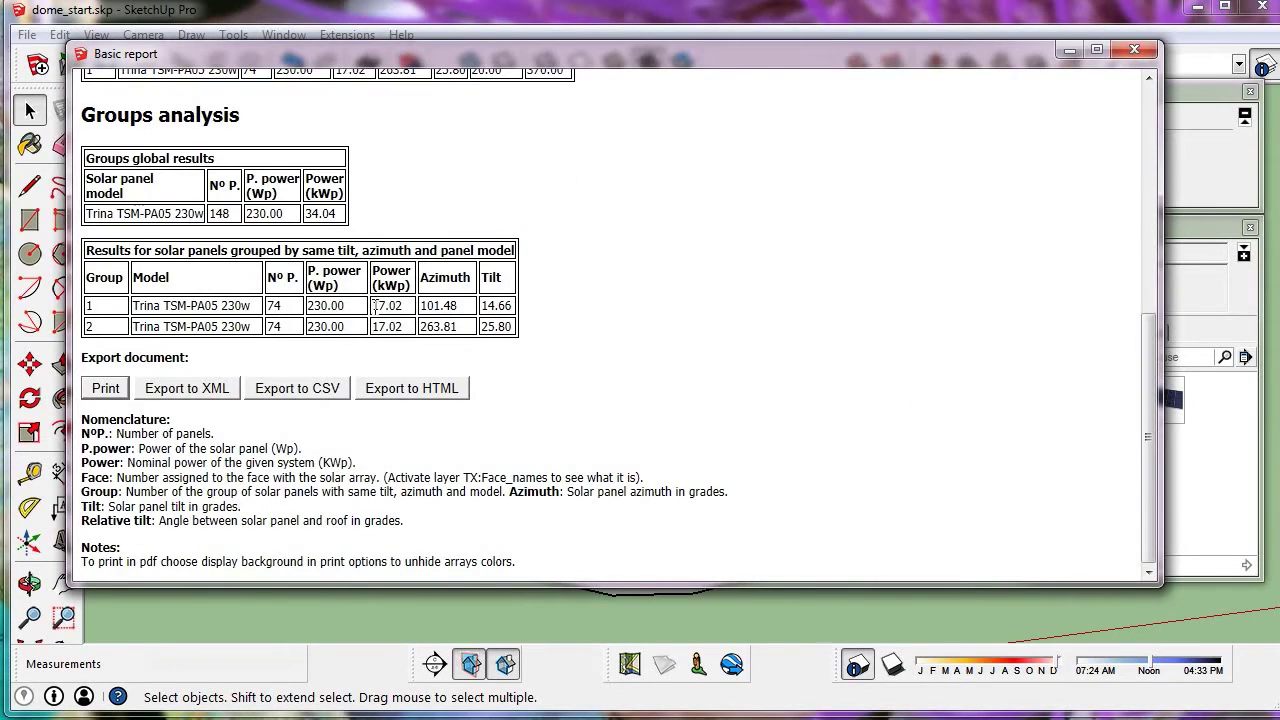
{"action": "double_click", "coordinate": [430, 305]}
{"action": "left_click_drag", "start_coordinate": [462, 330], "coordinate": [420, 333]}
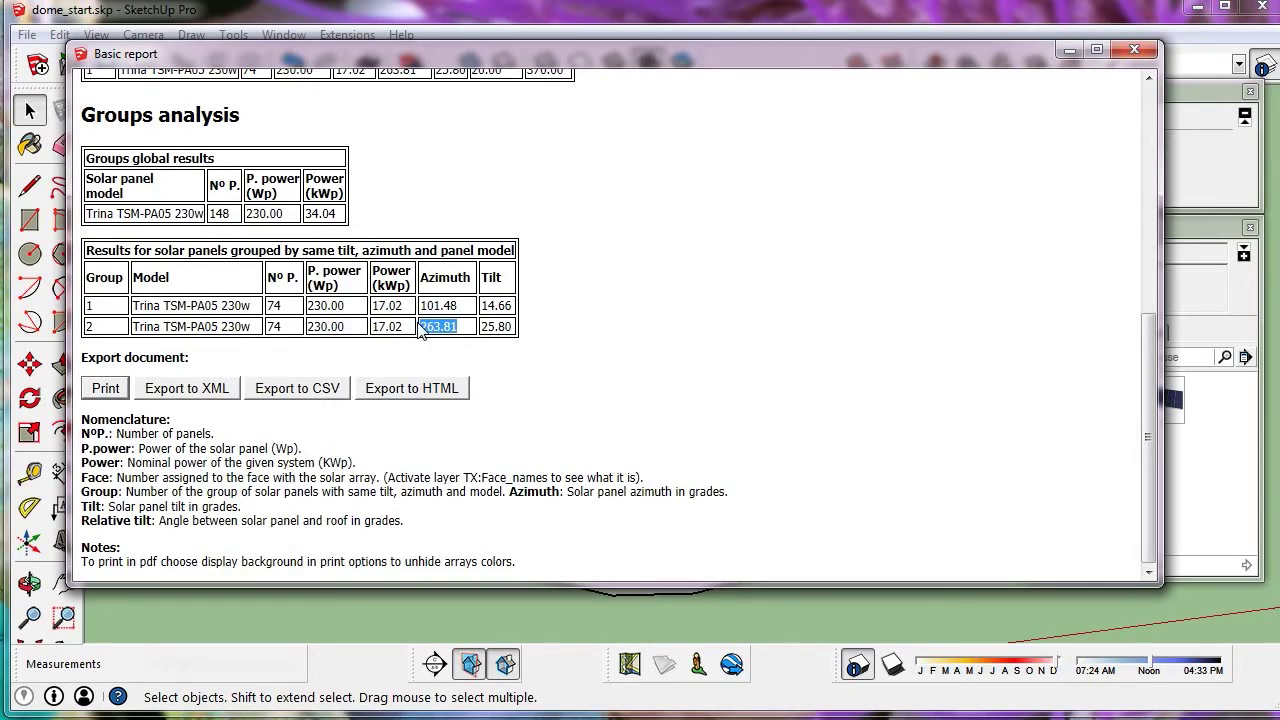